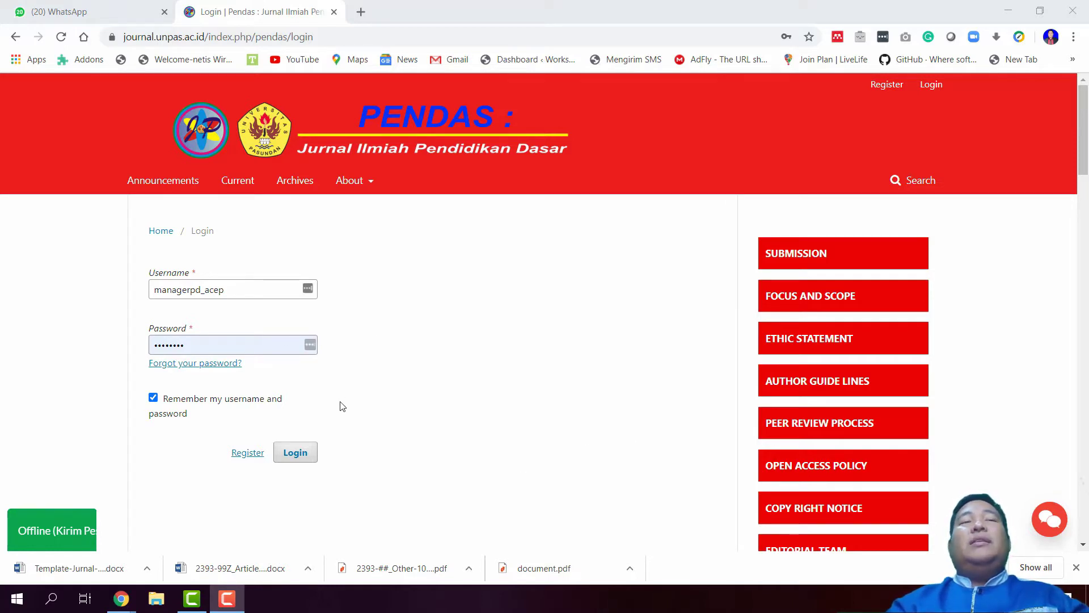
Log in to the PENDAS journal with the journal manager credentials
click(295, 449)
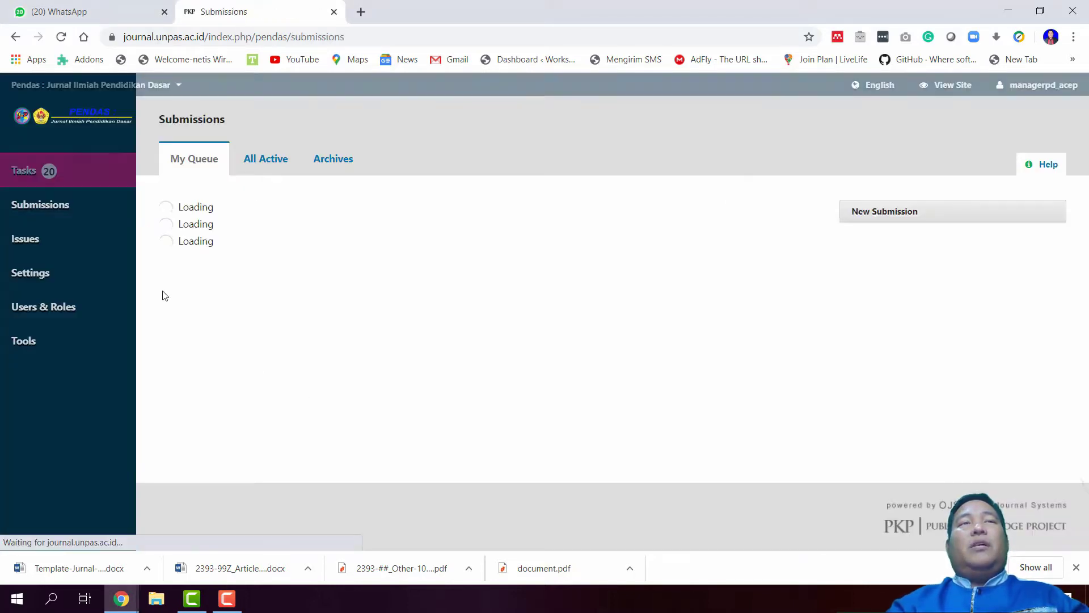
Show all active submissions and close the WhatsApp web page
click(264, 158)
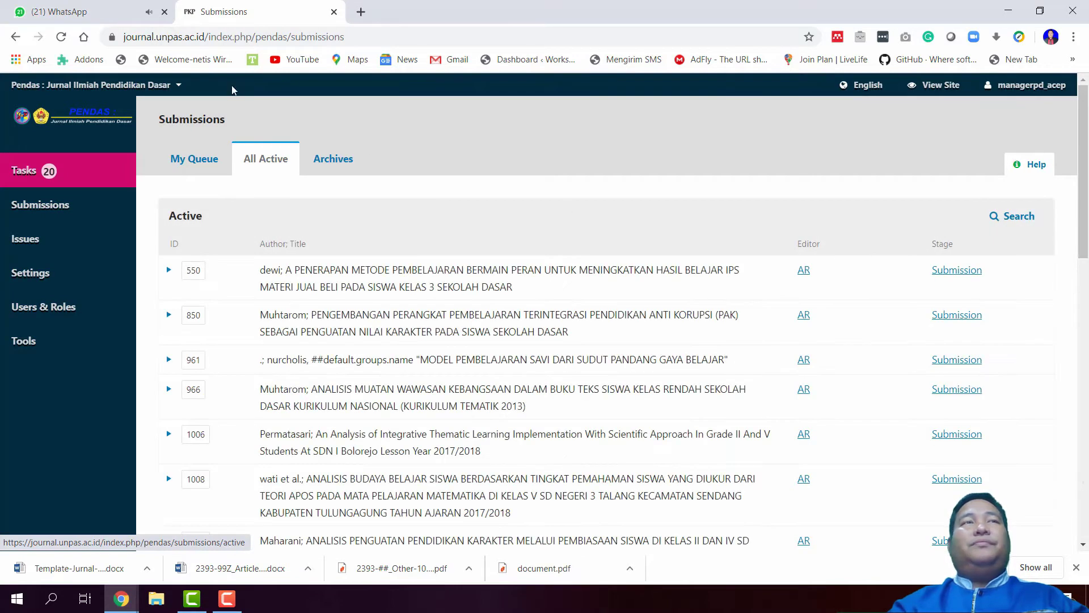
click(164, 11)
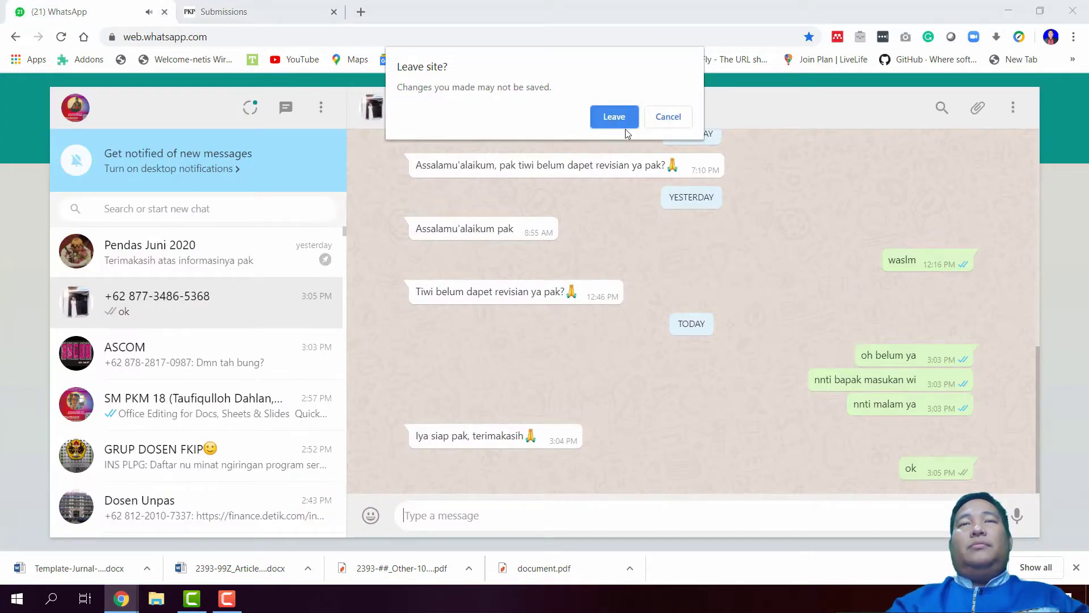
click(601, 115)
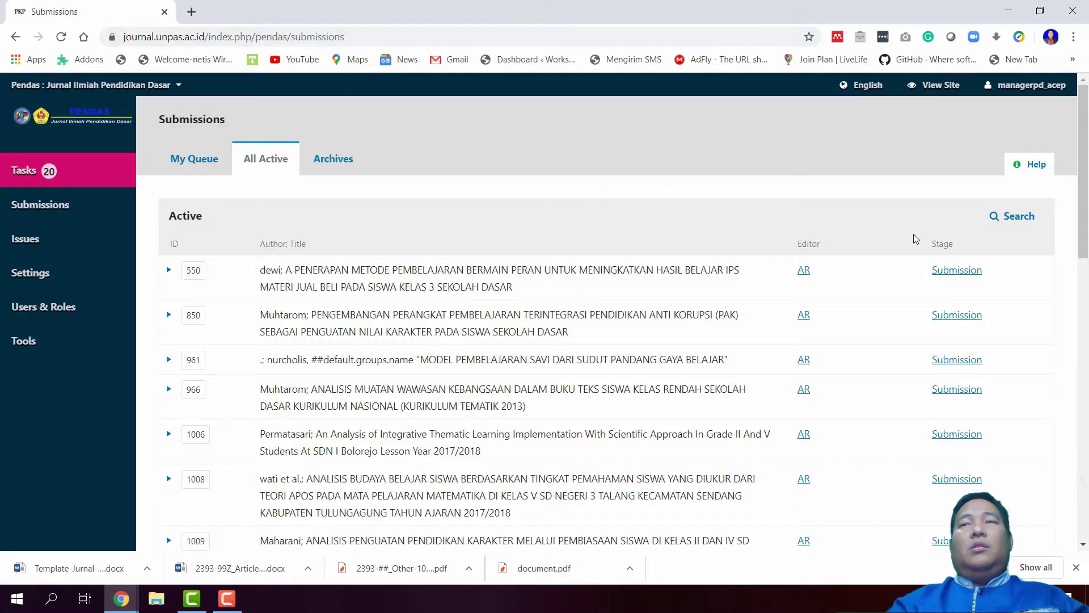
Search active submissions by the author's name to narrow the list to submission 2393
click(1009, 217)
click(348, 256)
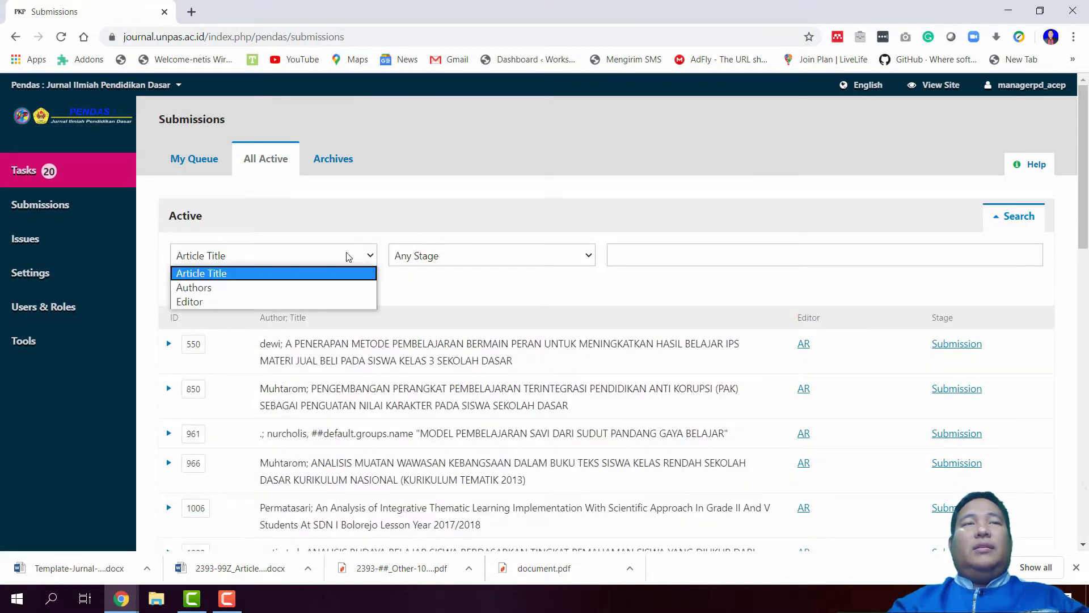
click(340, 288)
click(652, 260)
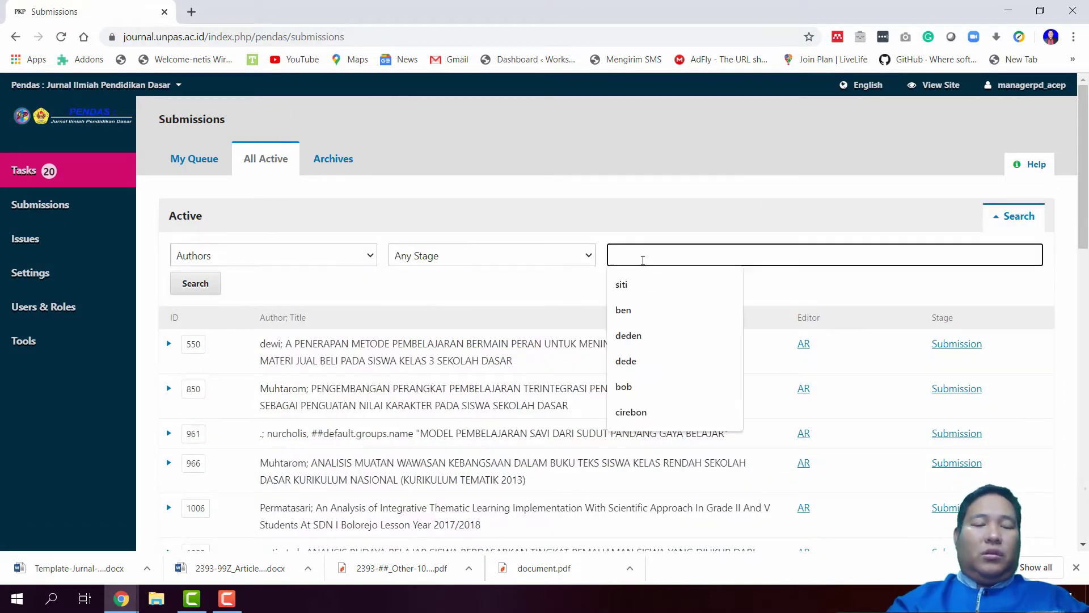
text(siti)
key(Return)
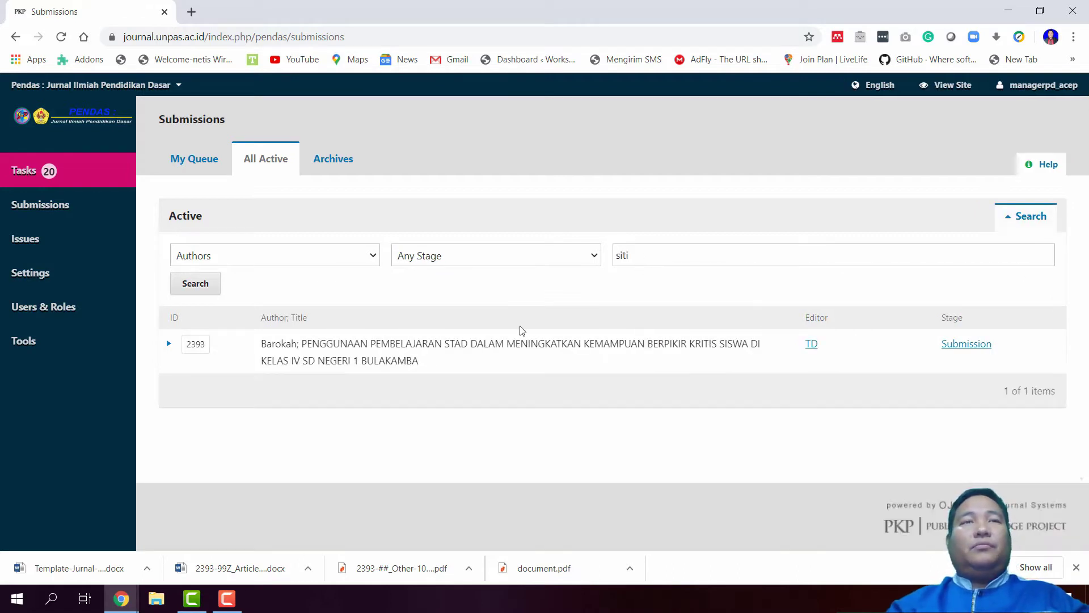
Open submission 2393's workflow and read its first pre-review discussion down to the latest reply
click(972, 345)
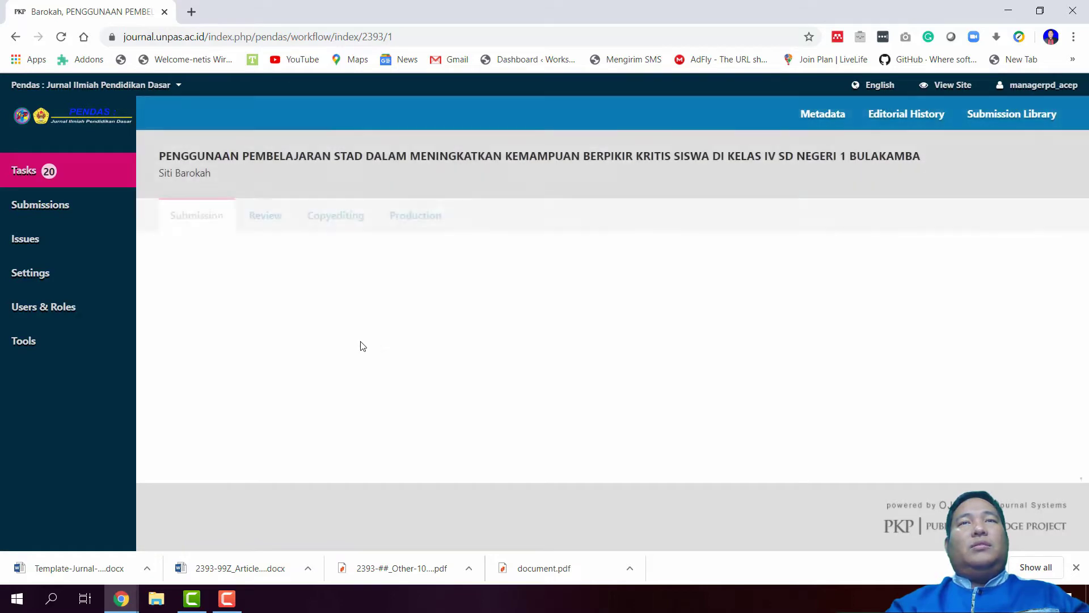
scroll(379, 340, down, 5)
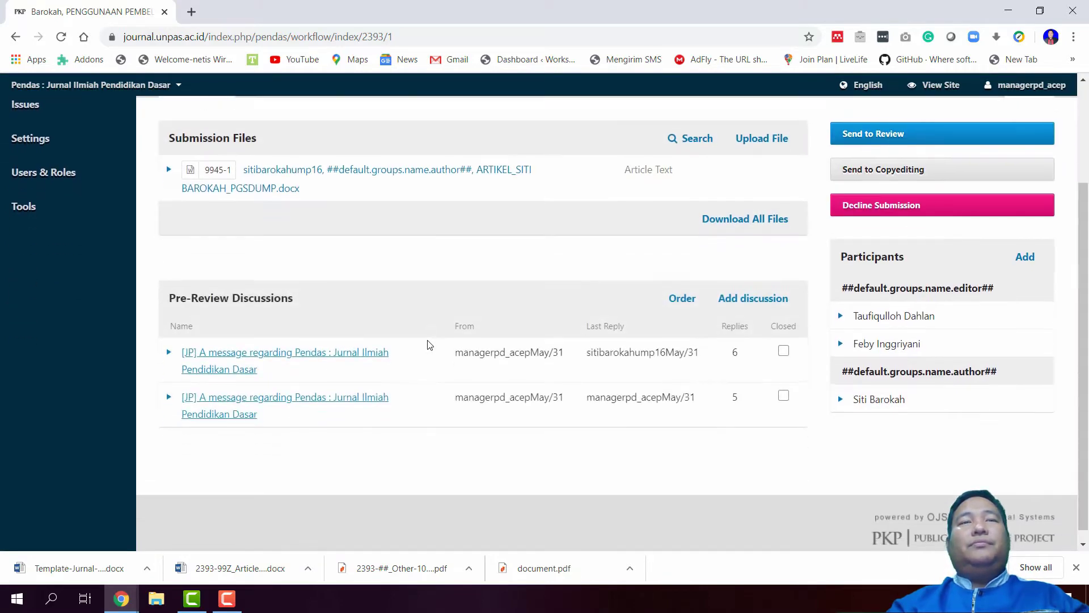
click(297, 343)
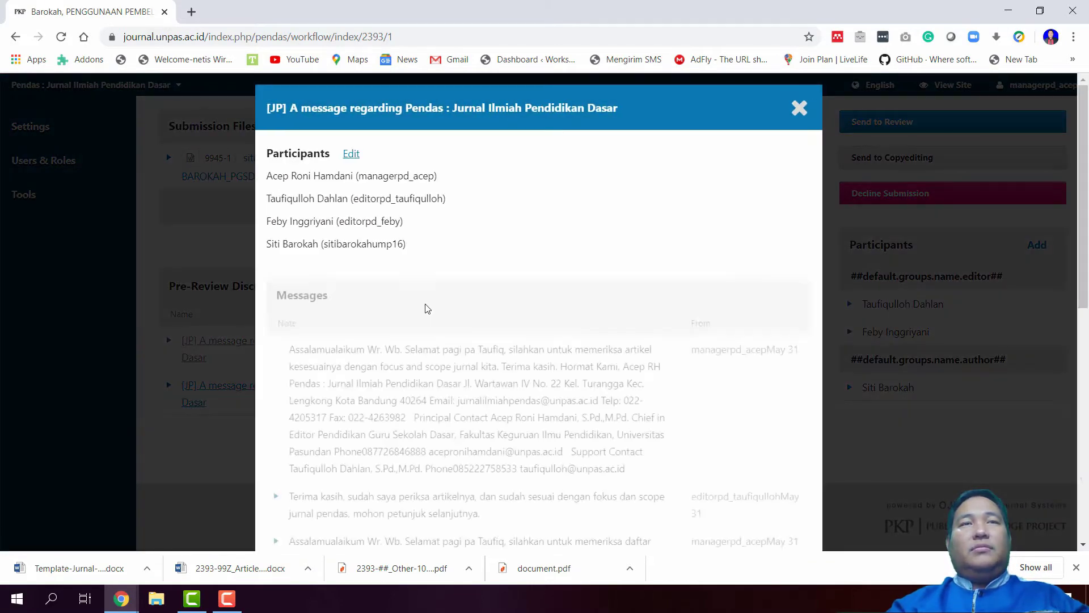
scroll(448, 309, down, 4)
scroll(460, 309, down, 5)
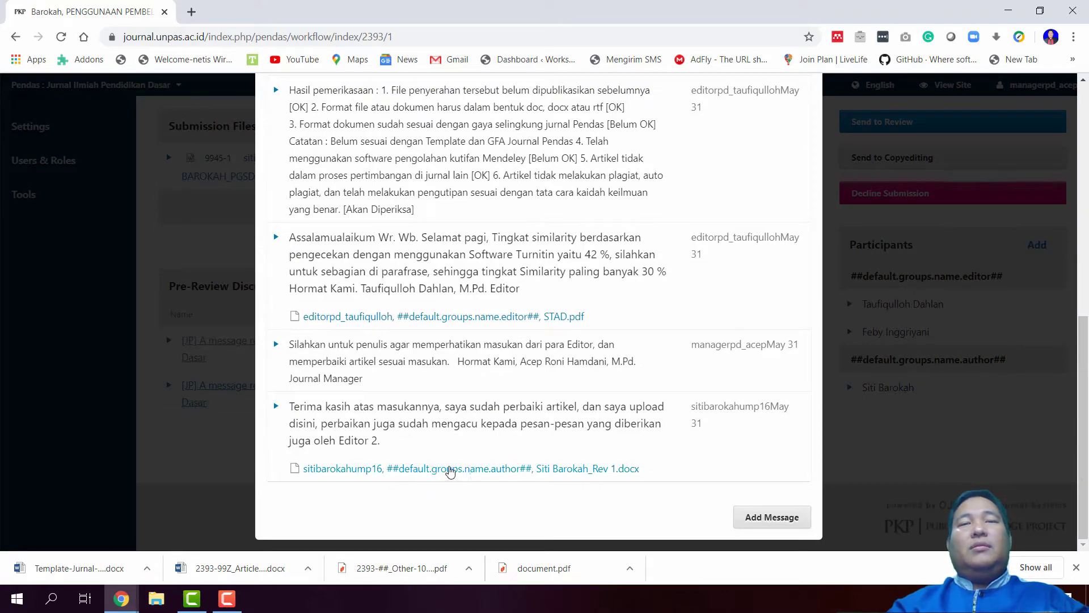
scroll(767, 191, up, 4)
scroll(767, 204, down, 4)
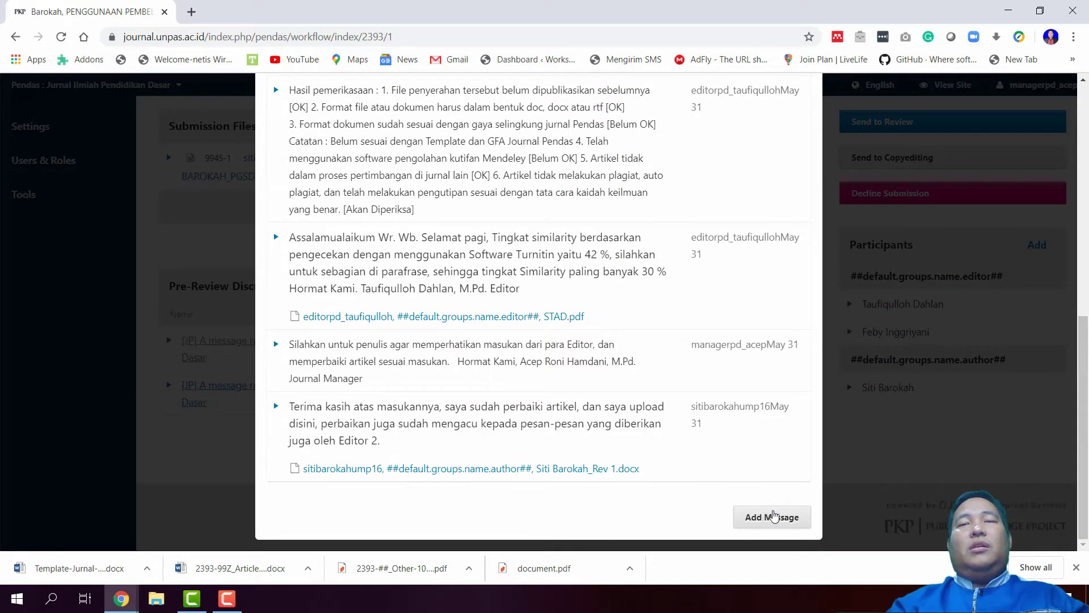
Start a new reply and write the opening greeting 'salamualaikum Wr. Wb.'
click(773, 517)
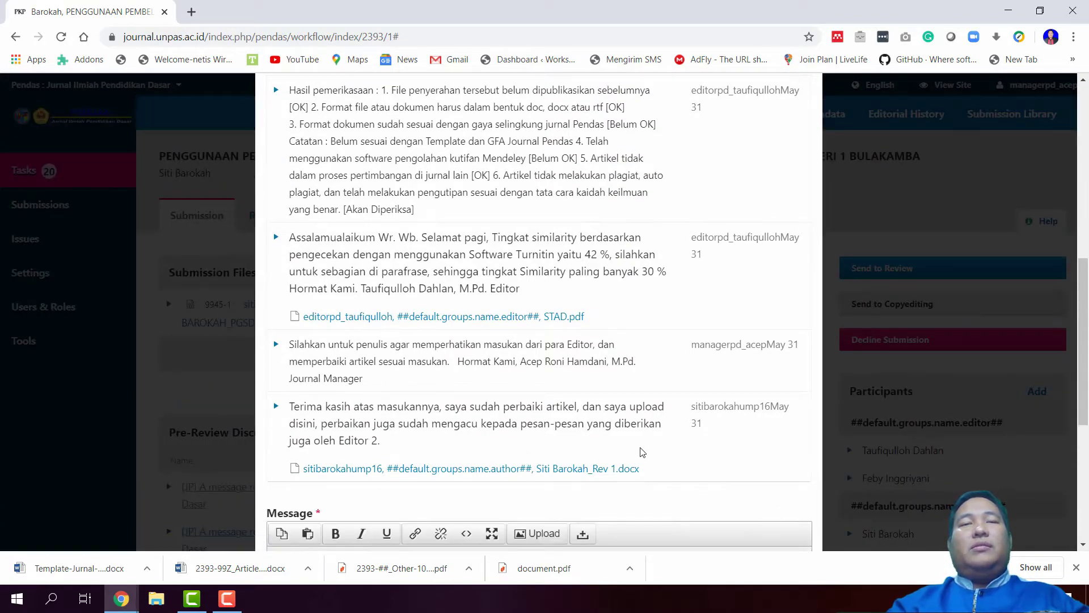
scroll(568, 431, down, 5)
click(353, 265)
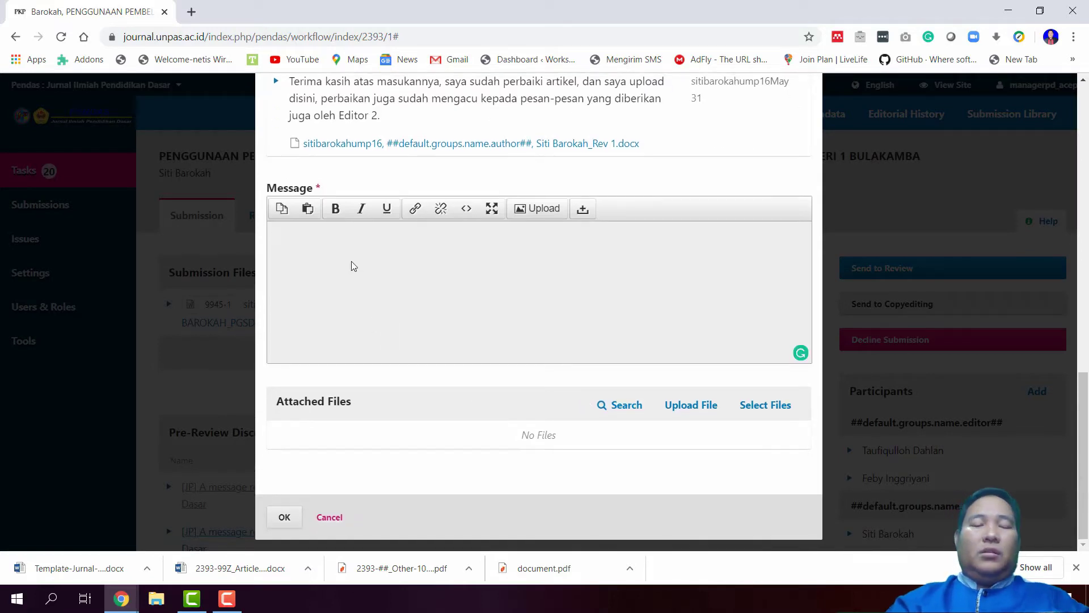
text(S)
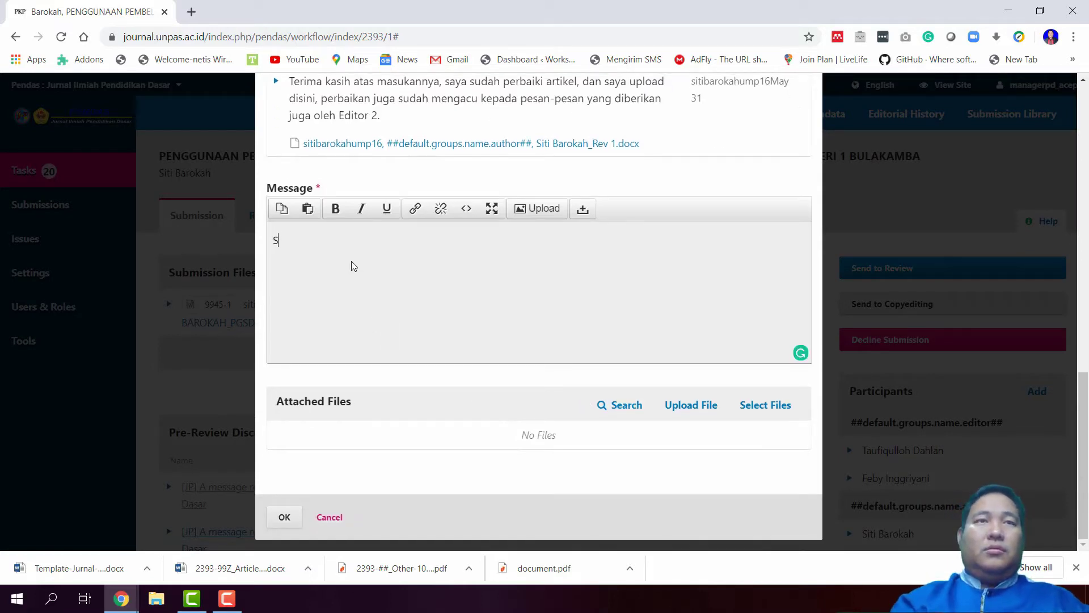
text(iela)
key(BackSpace)
key(BackSpace)
key(BackSpace)
key(BackSpace)
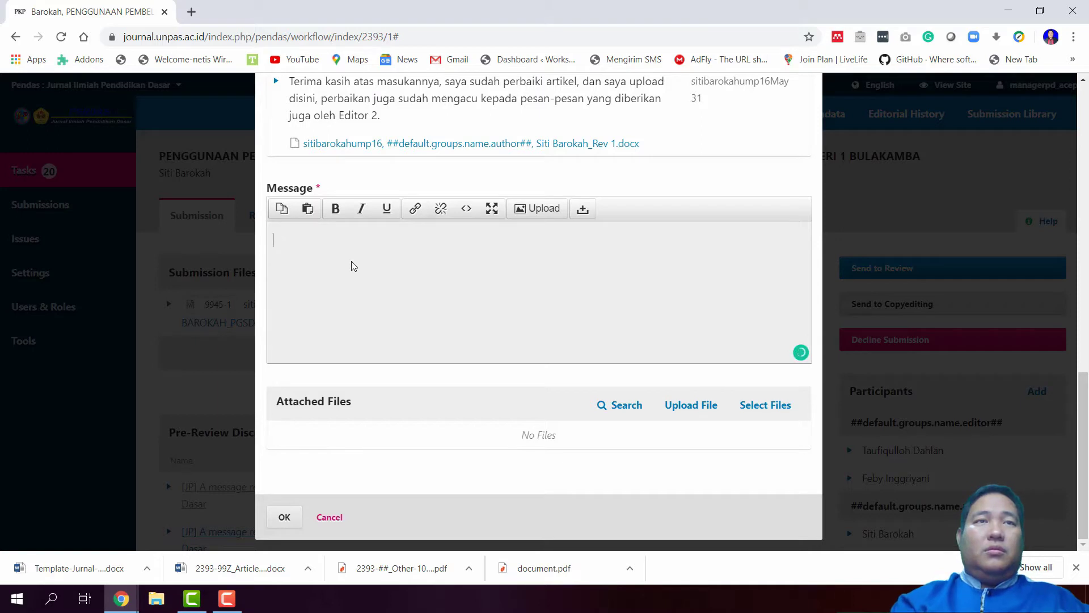
text(Asaa)
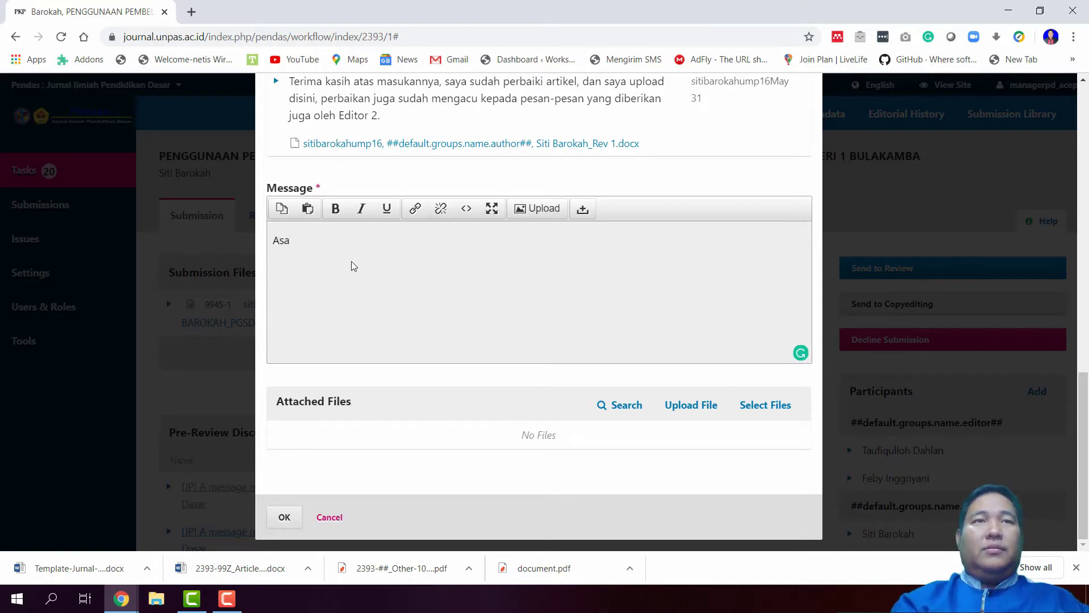
key(BackSpace)
text(salamualaikum )
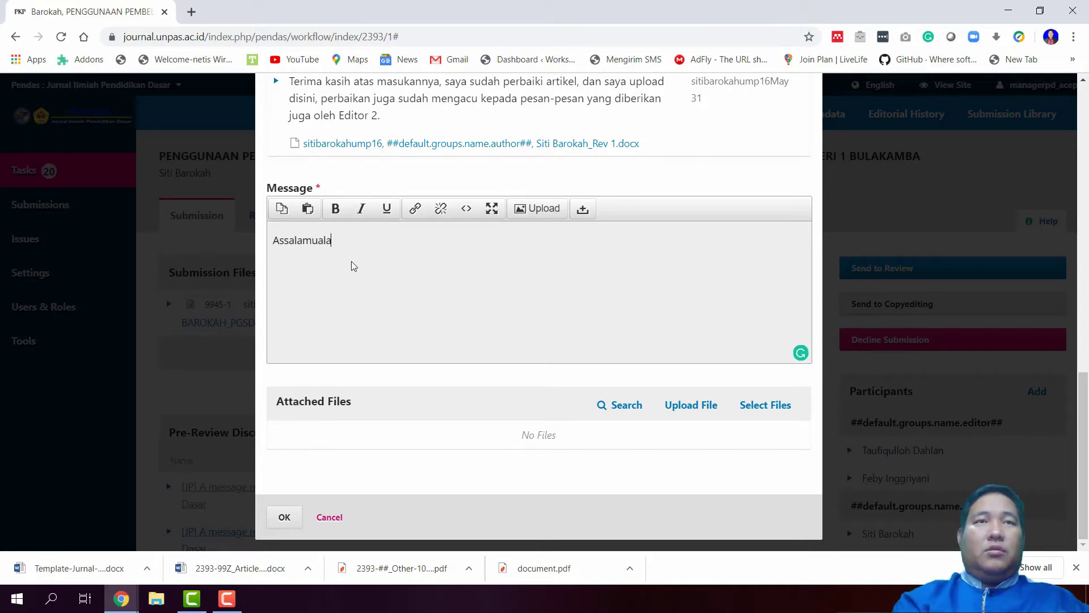
text(Wr.)
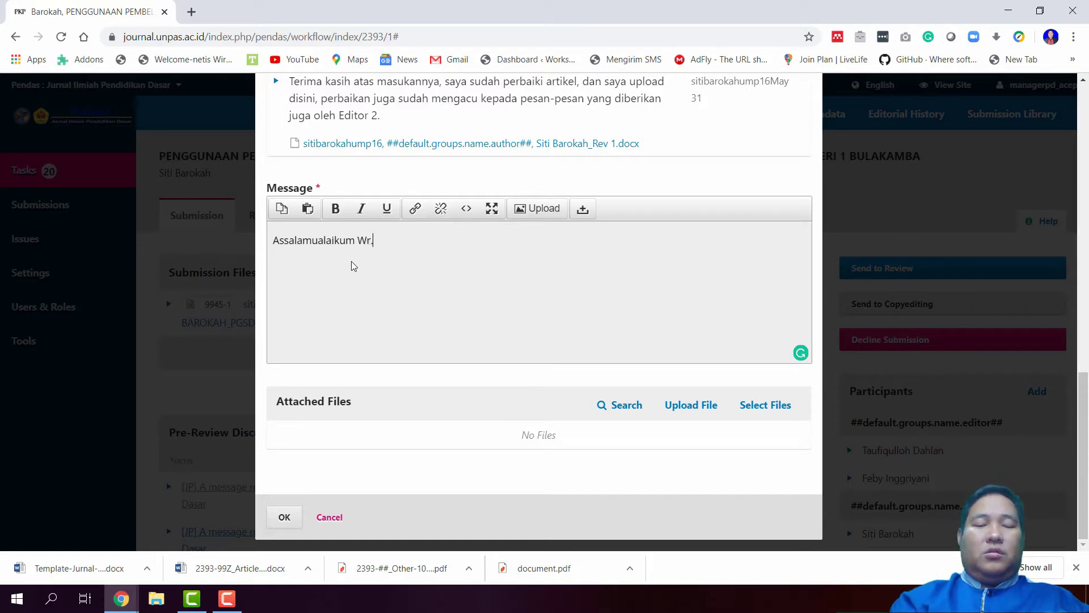
text( Wb.)
key(Return)
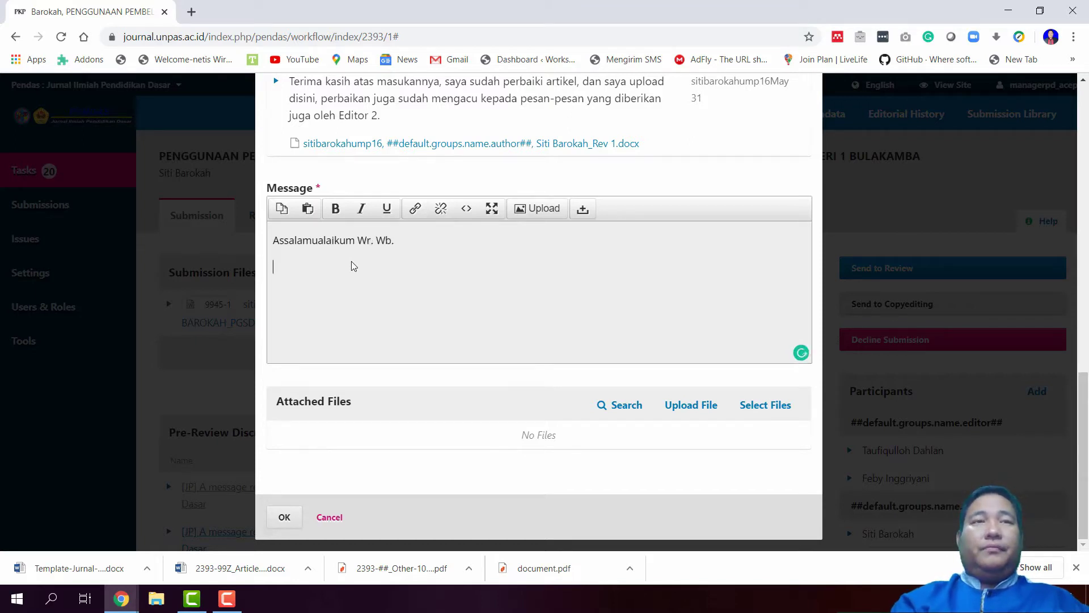
Ask editors to review the author's revision, thank them, and sign off with name and Journal Manager title
text(Selam)
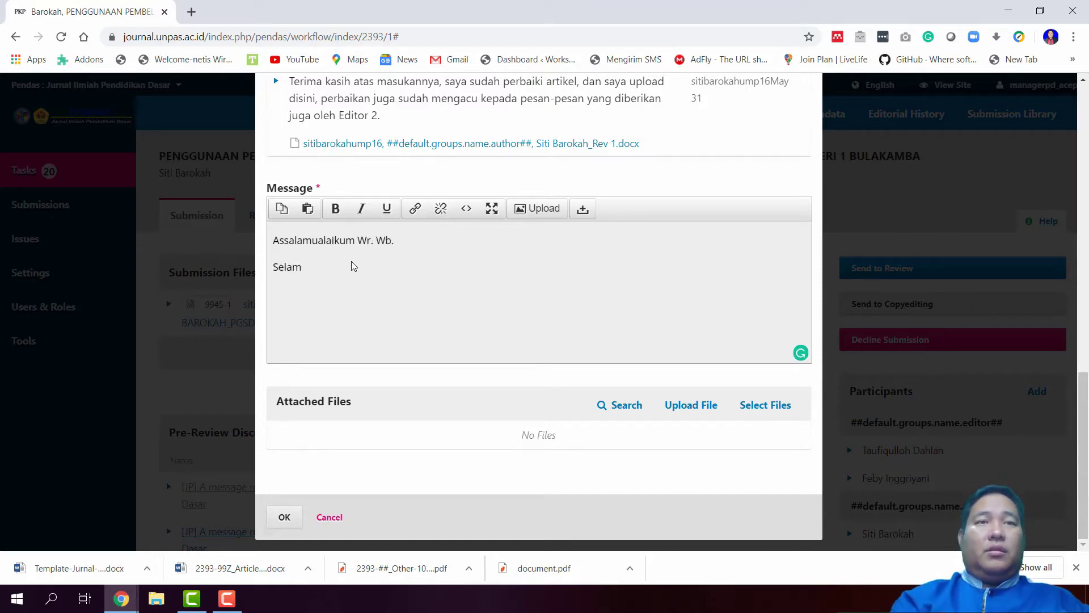
text(at pagi, )
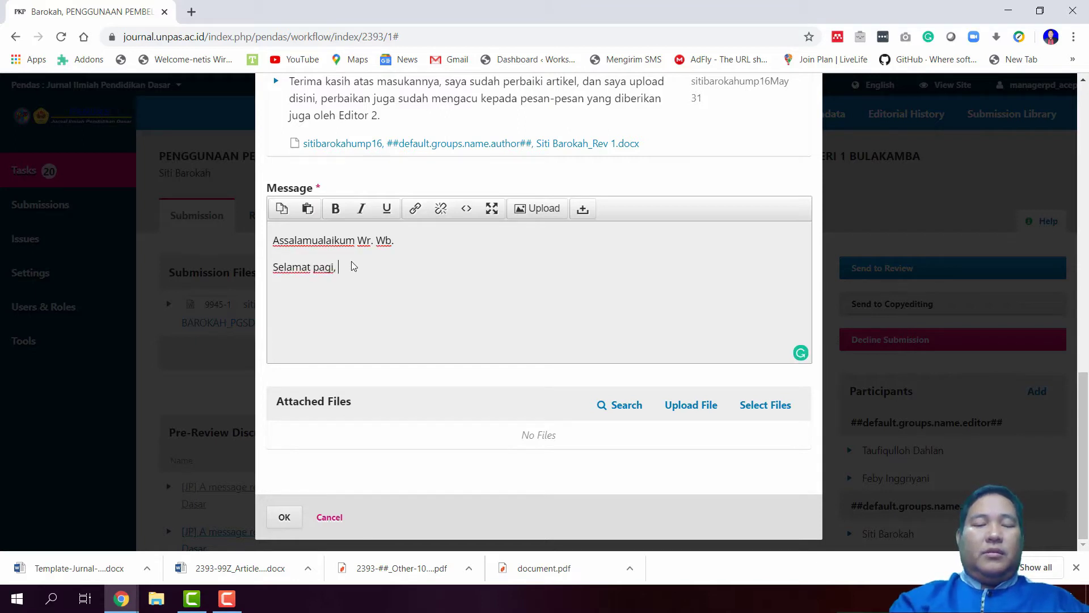
text(silakan )
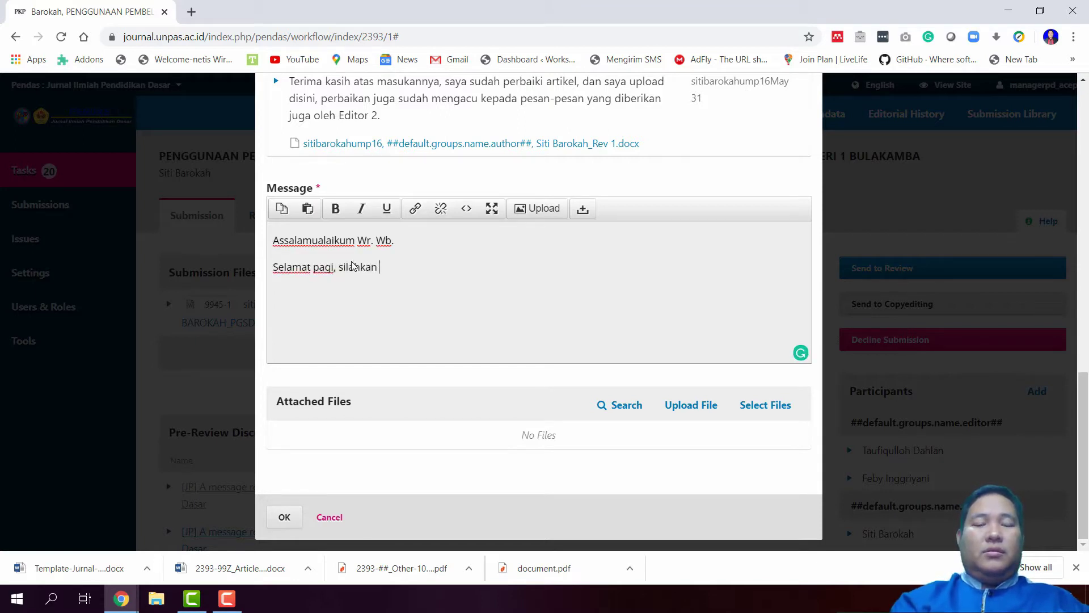
text(kepada edit)
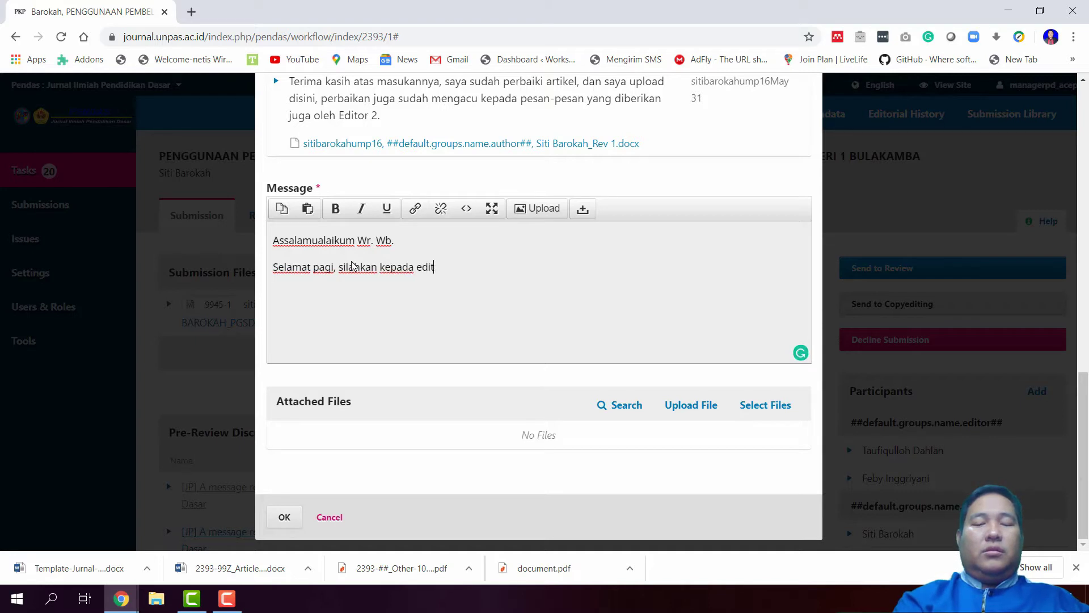
text(or)
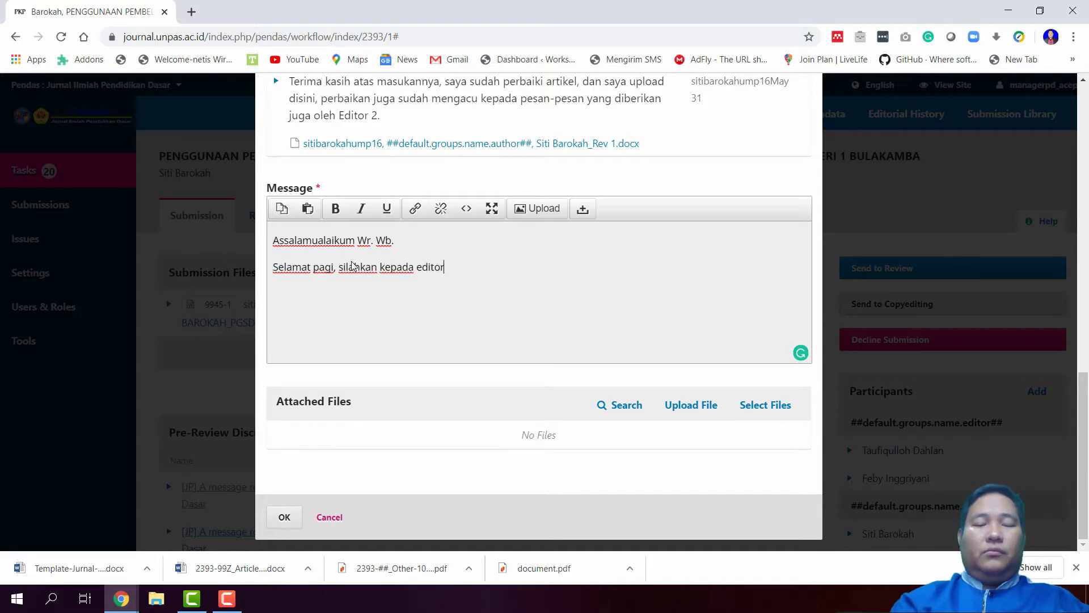
text(, untuk men)
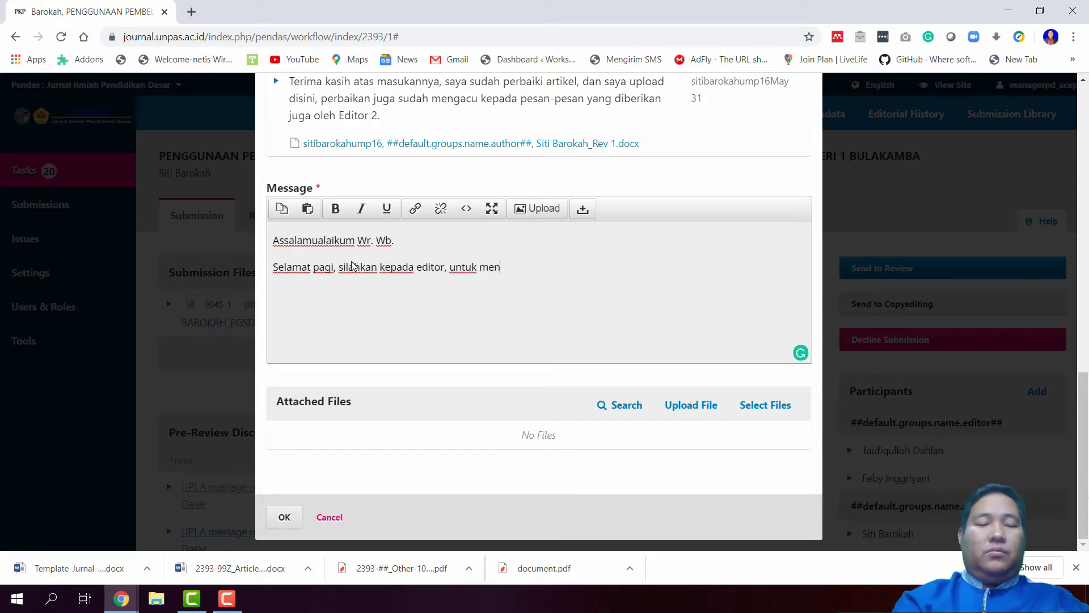
text(cermati masu)
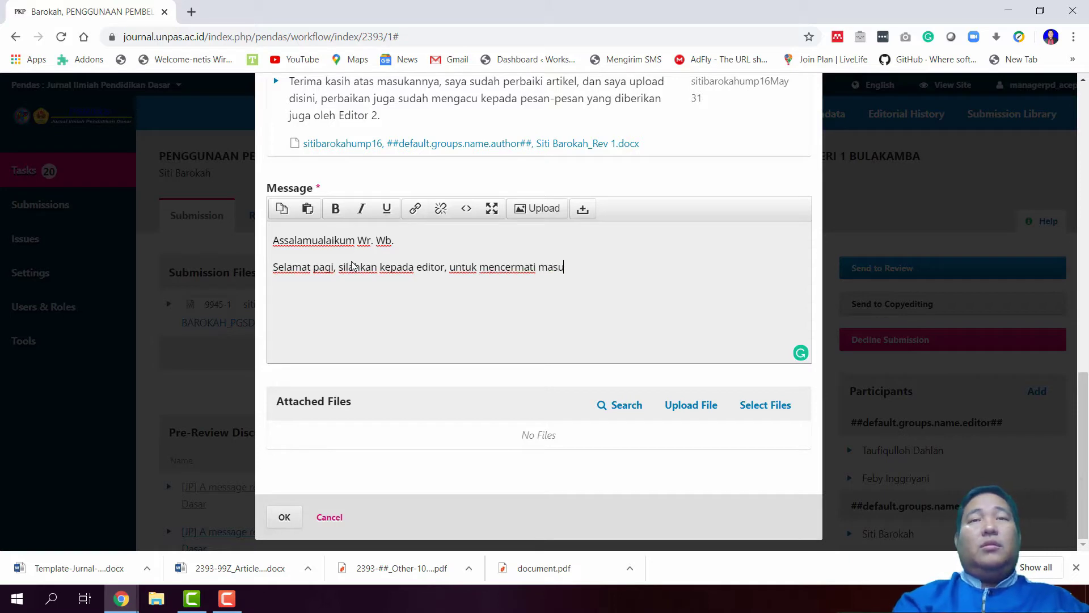
text(kan dari)
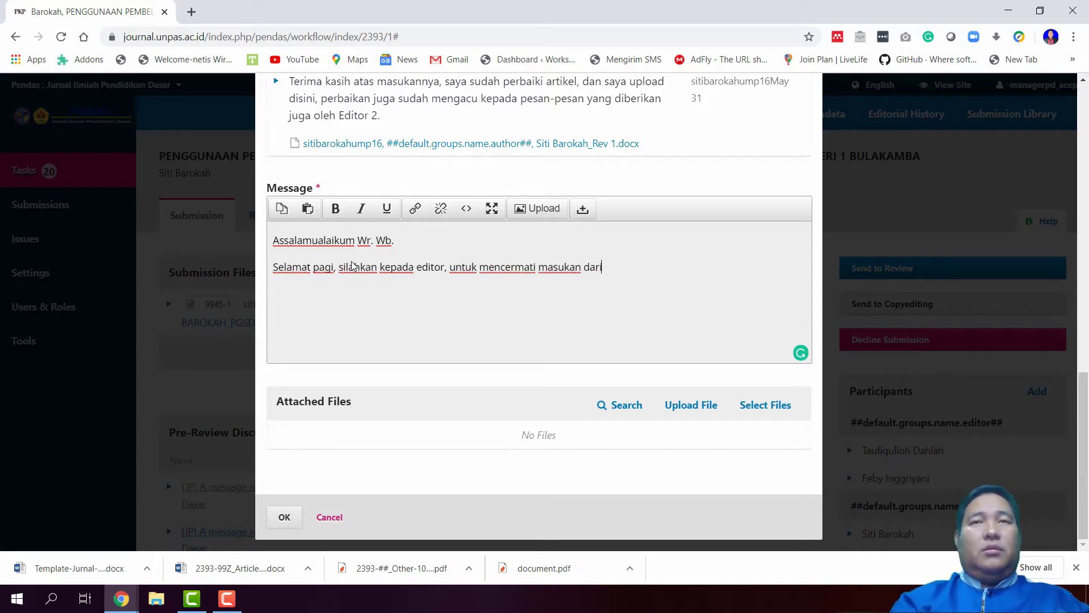
key(BackSpace)
key(BackSpace)
key(BackSpace)
key(BackSpace)
key(BackSpace)
key(BackSpace)
key(BackSpace)
key(BackSpace)
key(BackSpace)
key(BackSpace)
key(BackSpace)
text(ha)
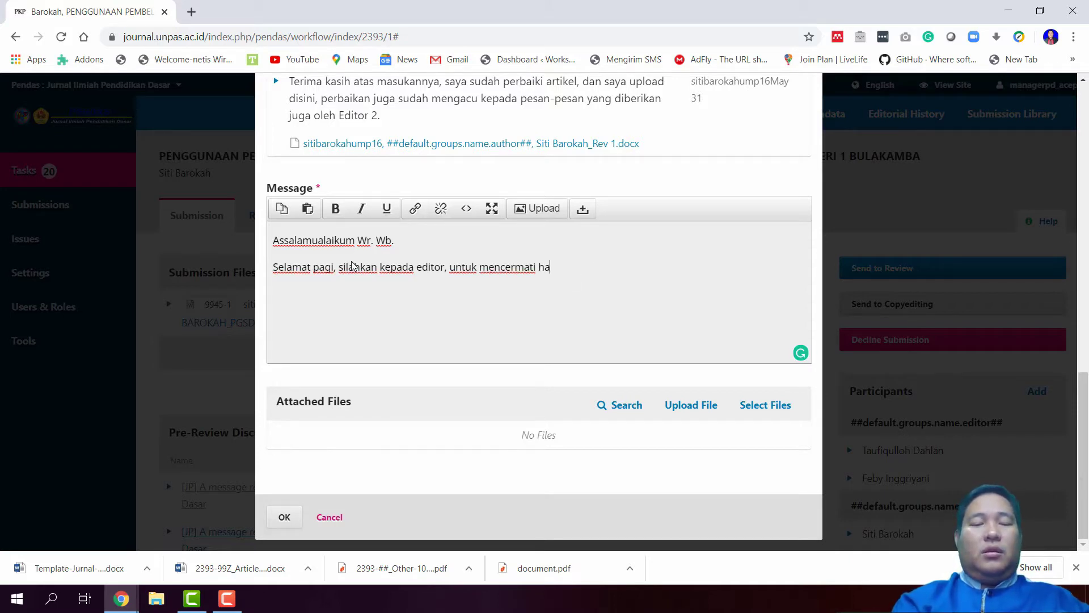
text(sil revisi d)
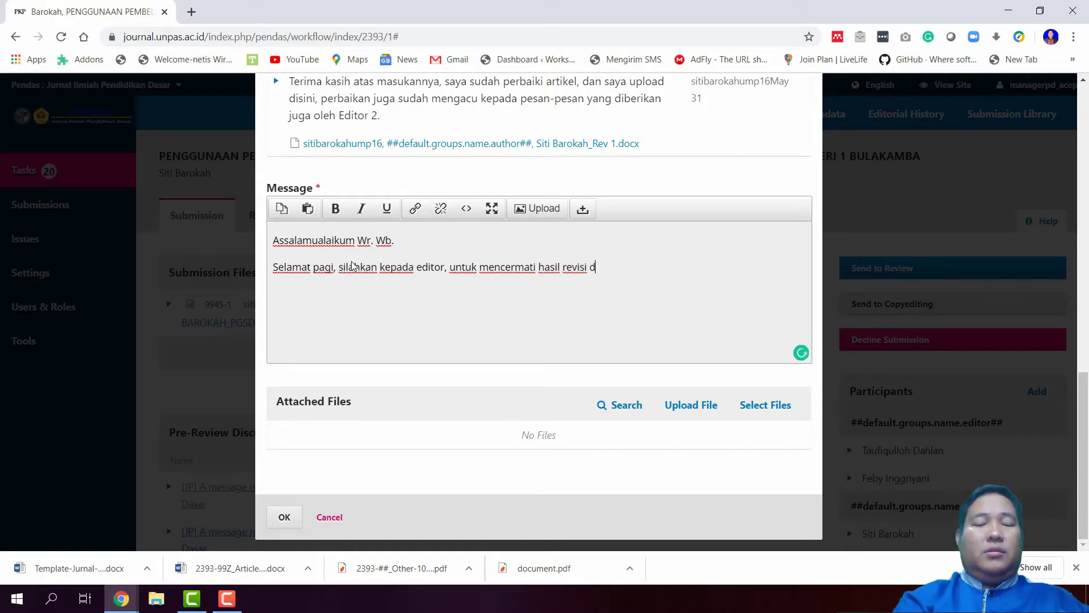
text(ari author. )
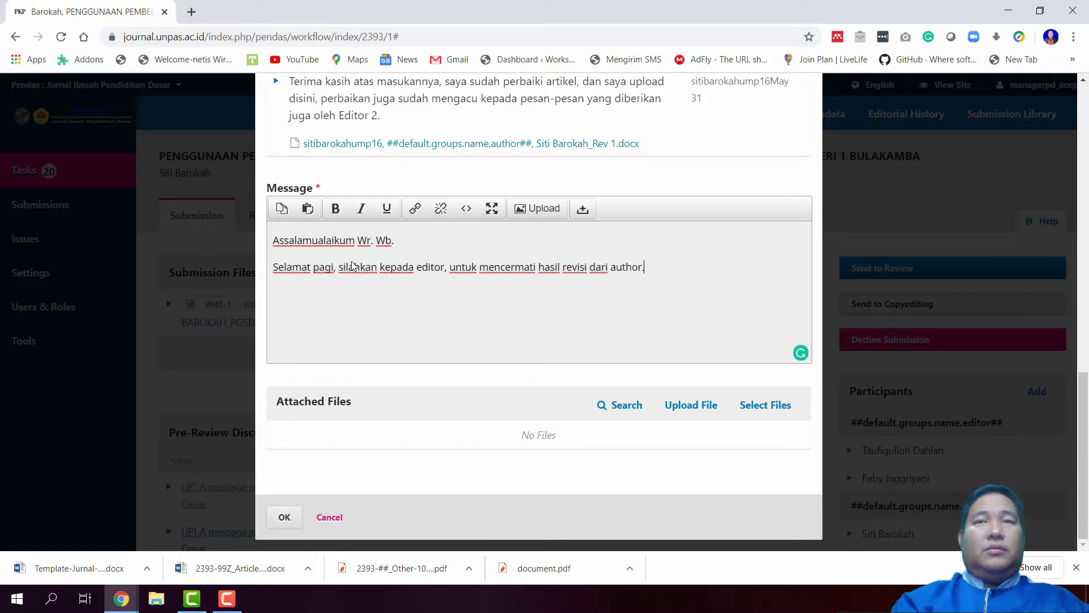
text(Terima)
key(BackSpace)
key(BackSpace)
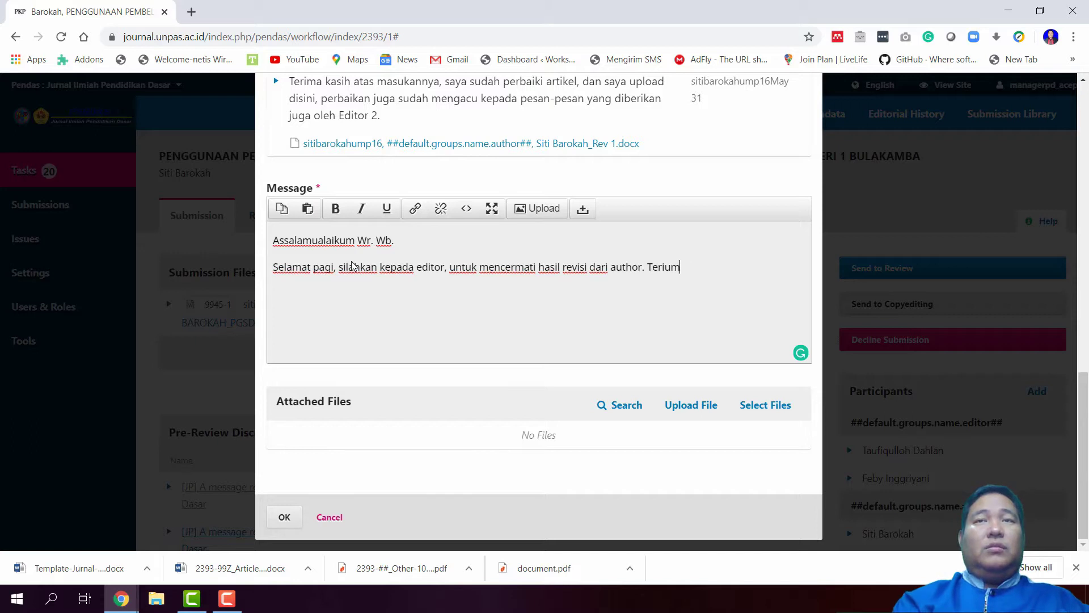
key(BackSpace)
key(BackSpace)
key(BackSpace)
key(BackSpace)
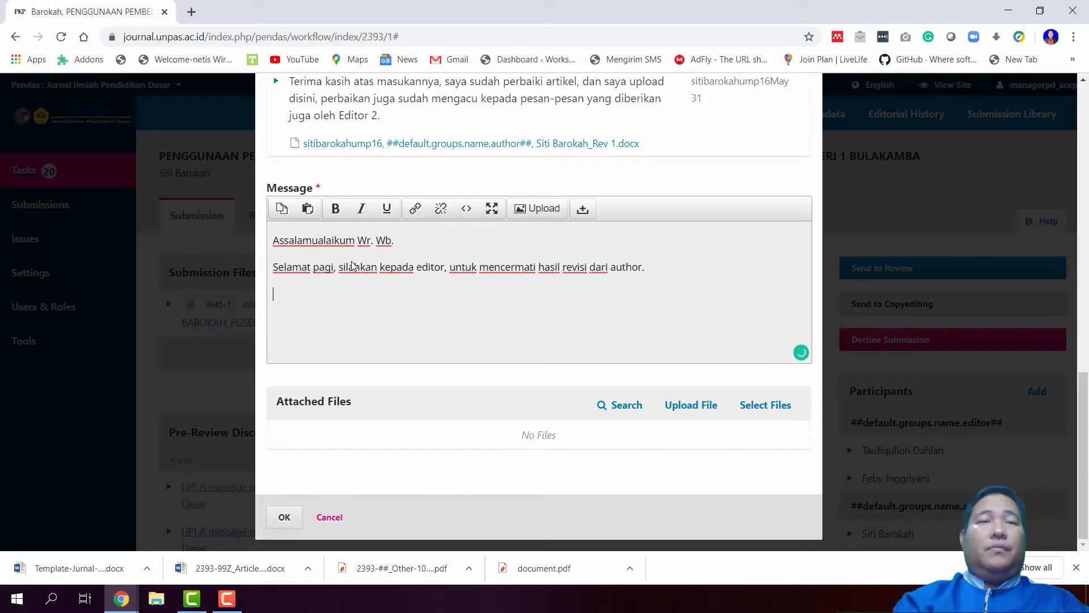
text(Terima kasi)
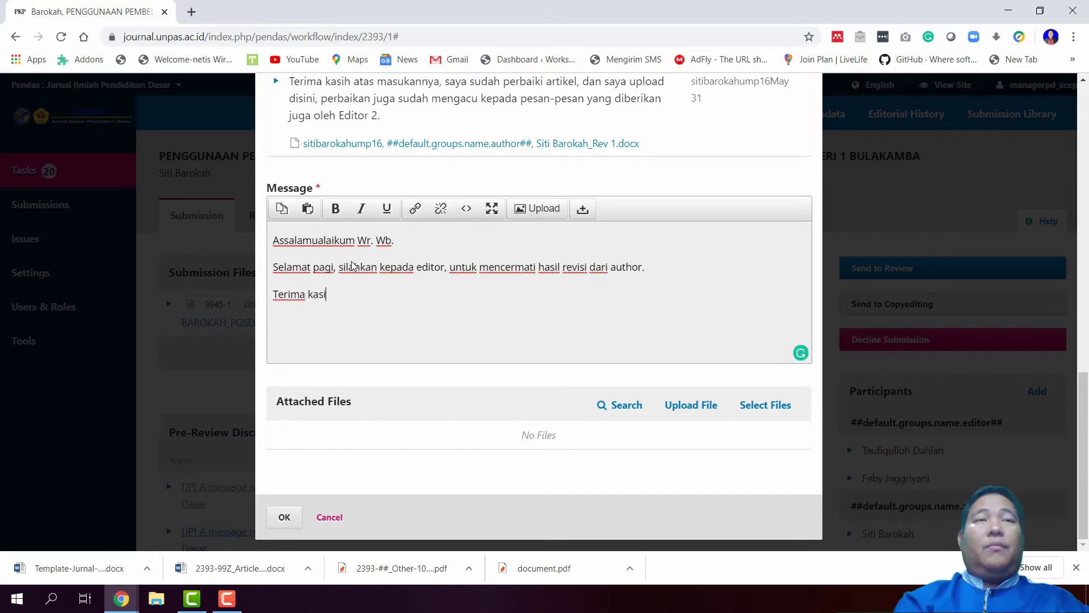
text(h.)
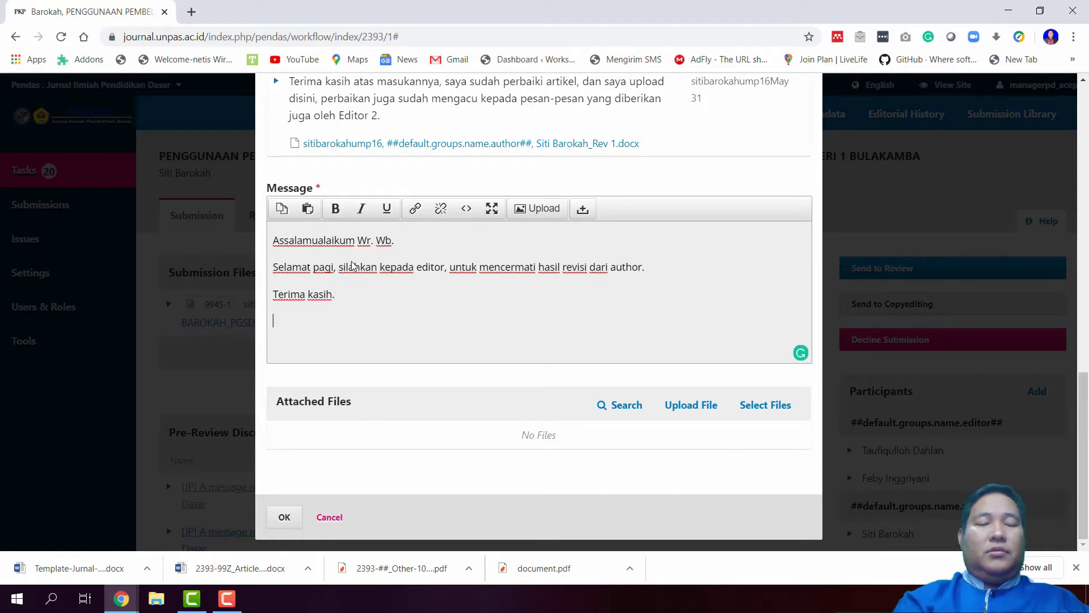
text( Acvre)
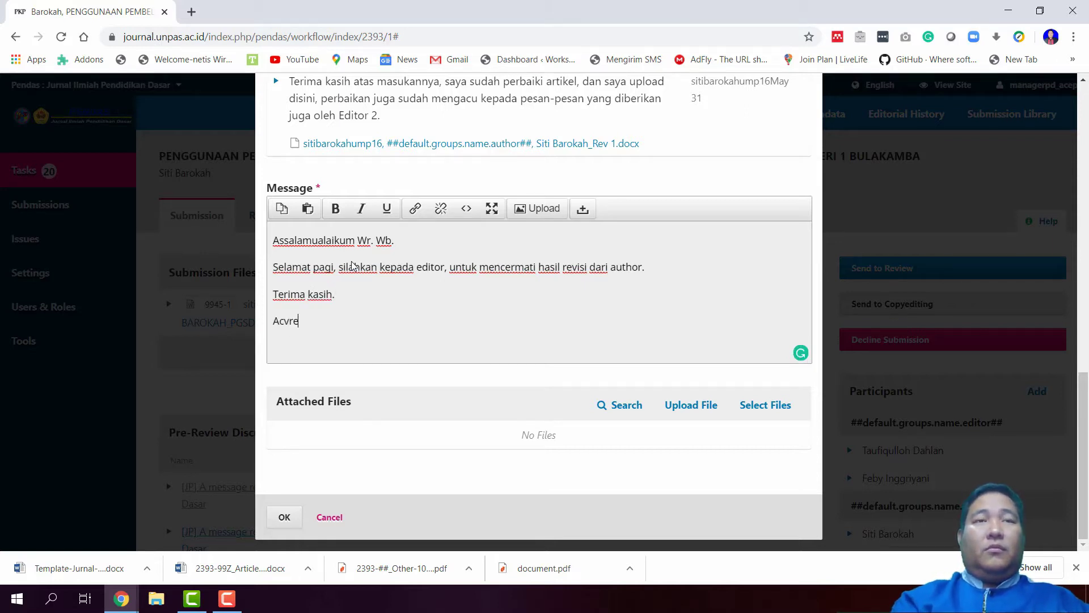
key(BackSpace)
key(BackSpace)
key(BackSpace)
text(Ho)
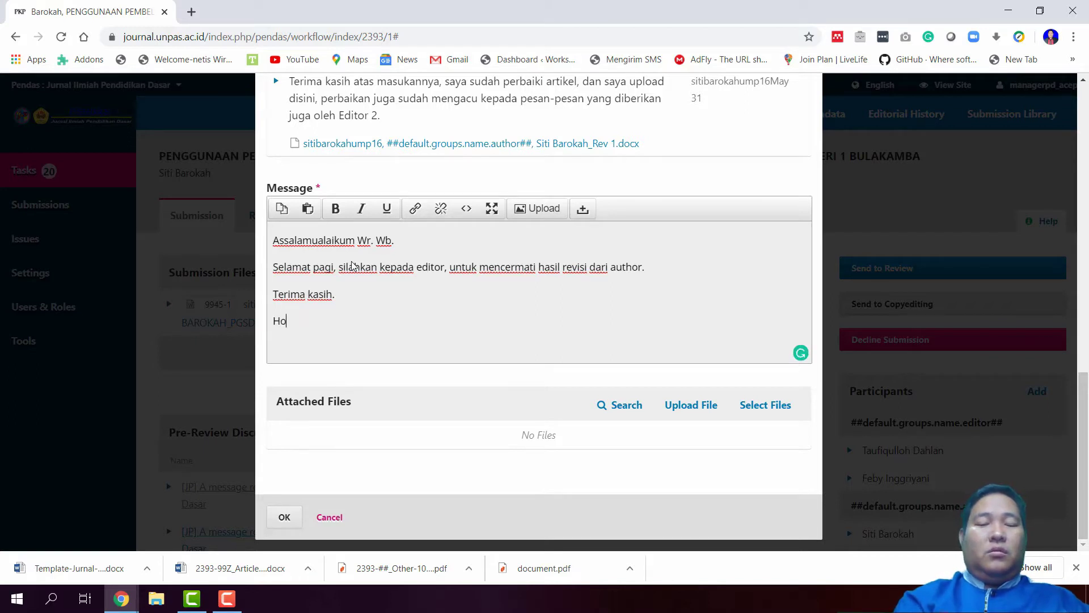
text(rmay)
text(t Ka)
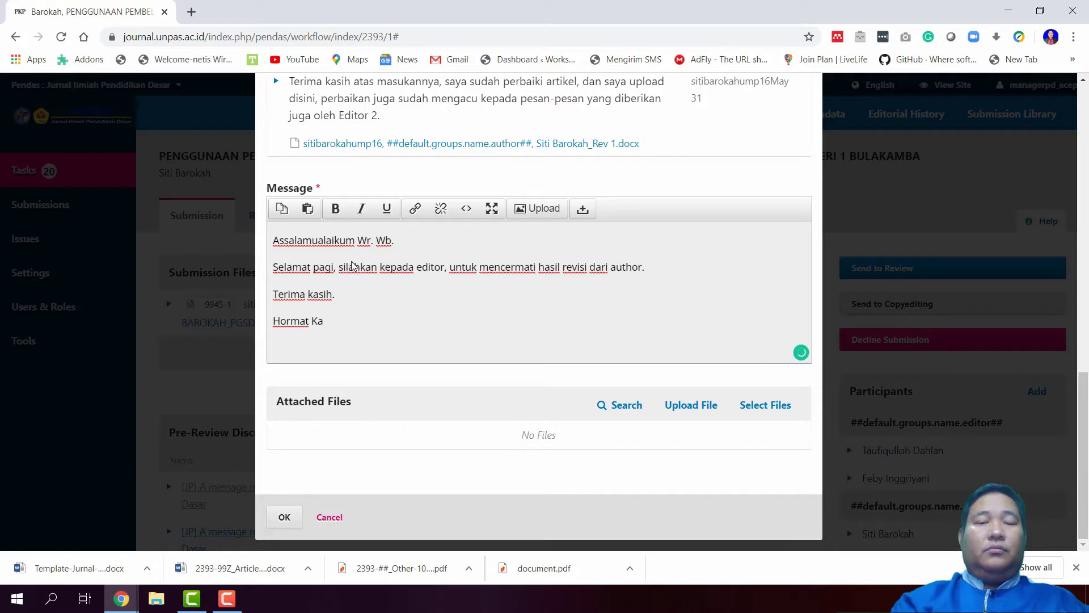
text(mi,)
key(Return)
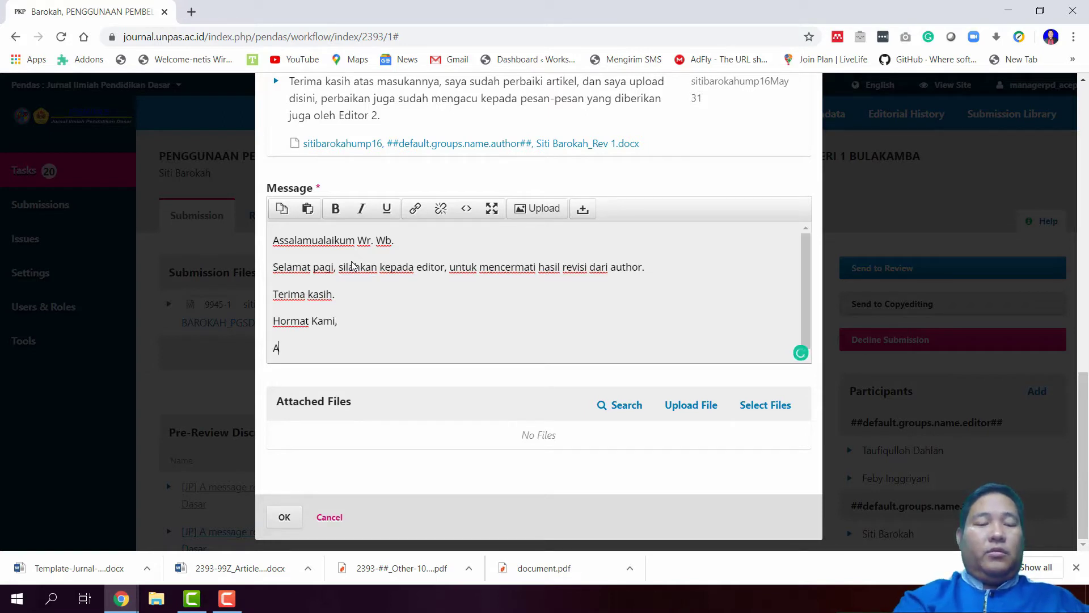
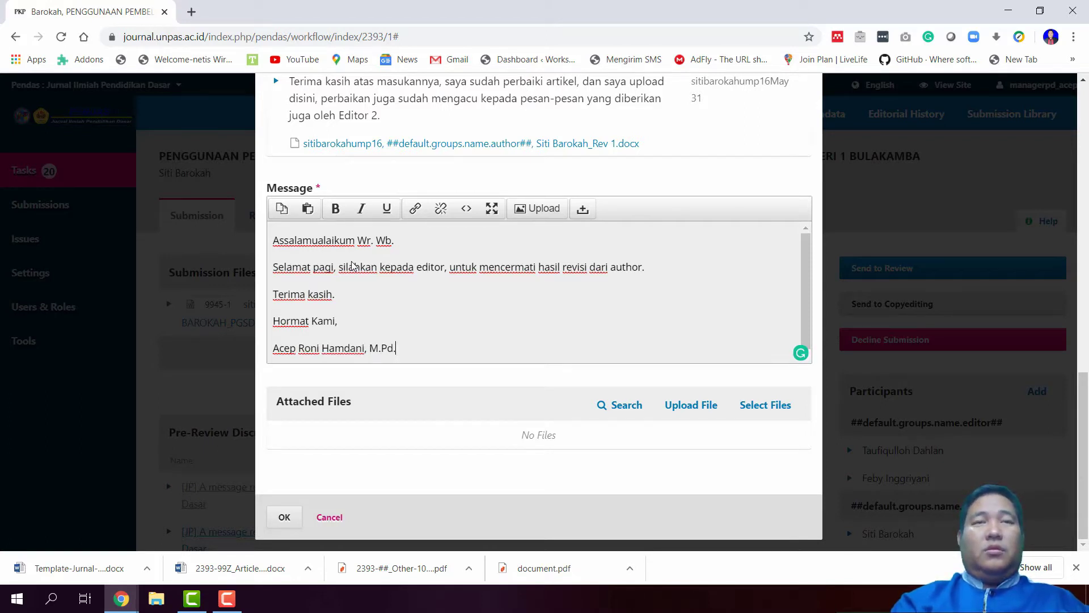
key(Return)
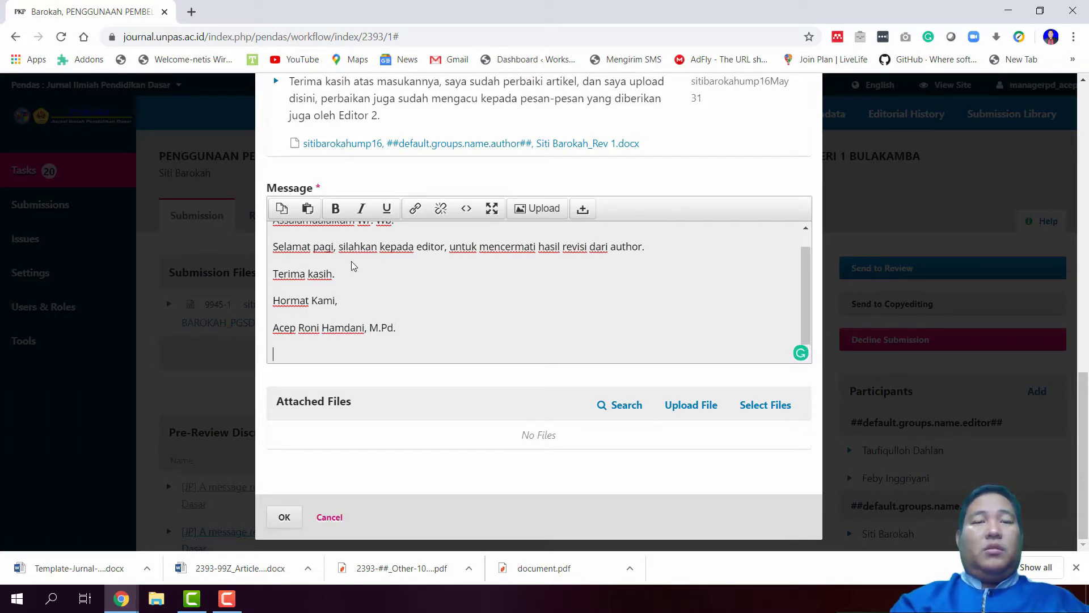
text(Journal Manager)
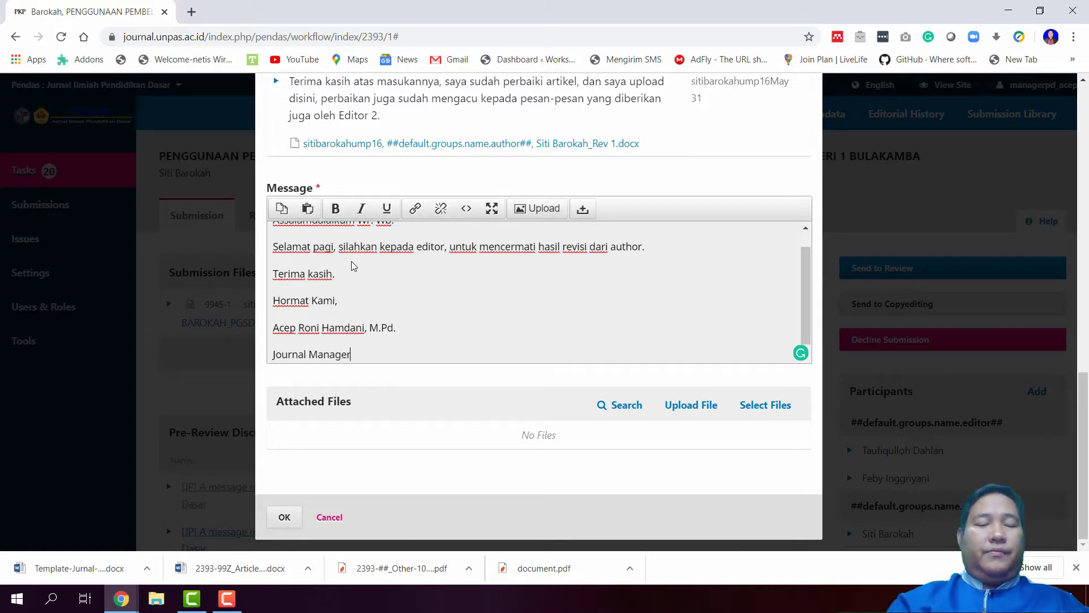
Copy the whole reply text and post it to the discussion
key(ctrl+a)
key(ctrl+c)
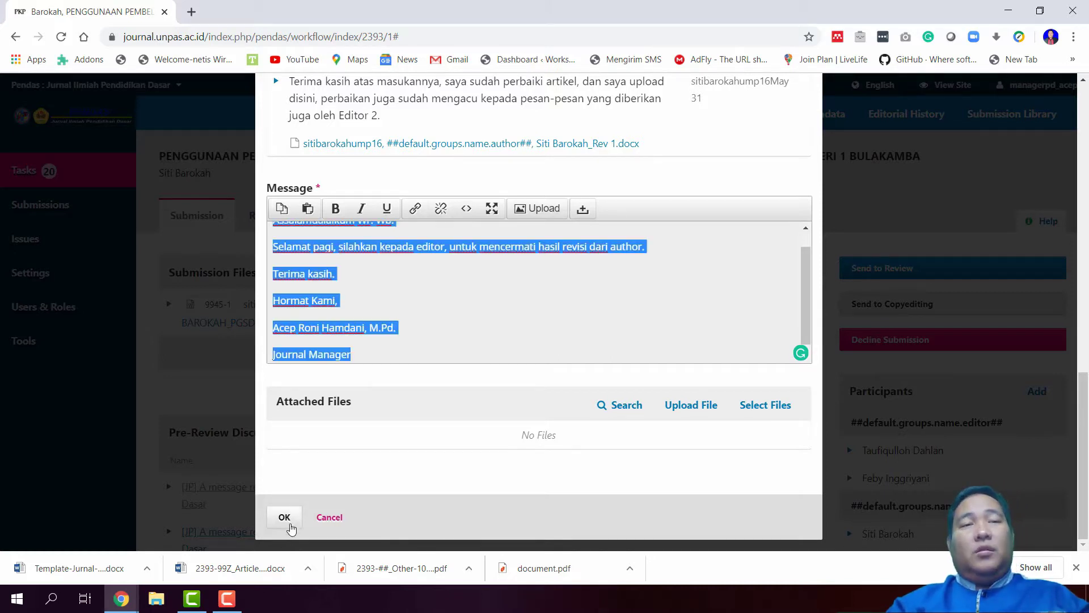
click(290, 519)
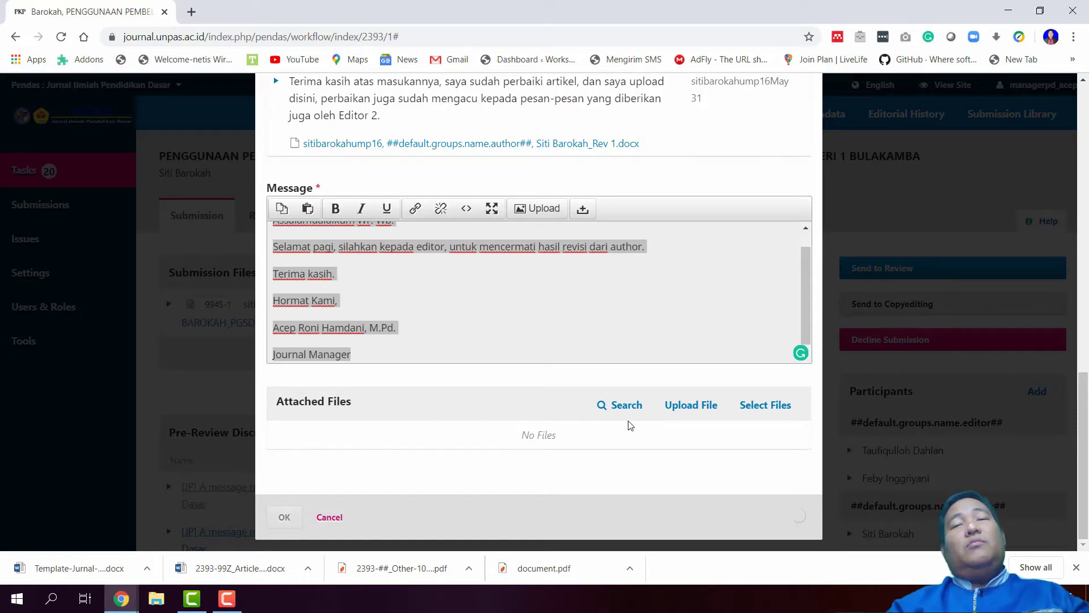
scroll(630, 426, up, 8)
scroll(630, 426, down, 6)
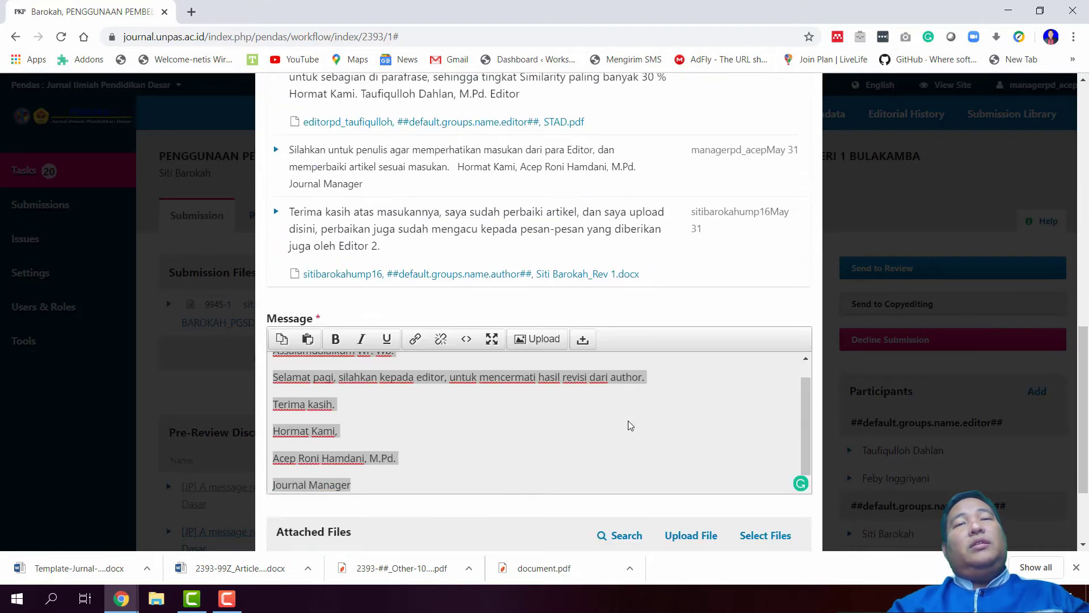
scroll(631, 426, down, 3)
scroll(311, 416, up, 2)
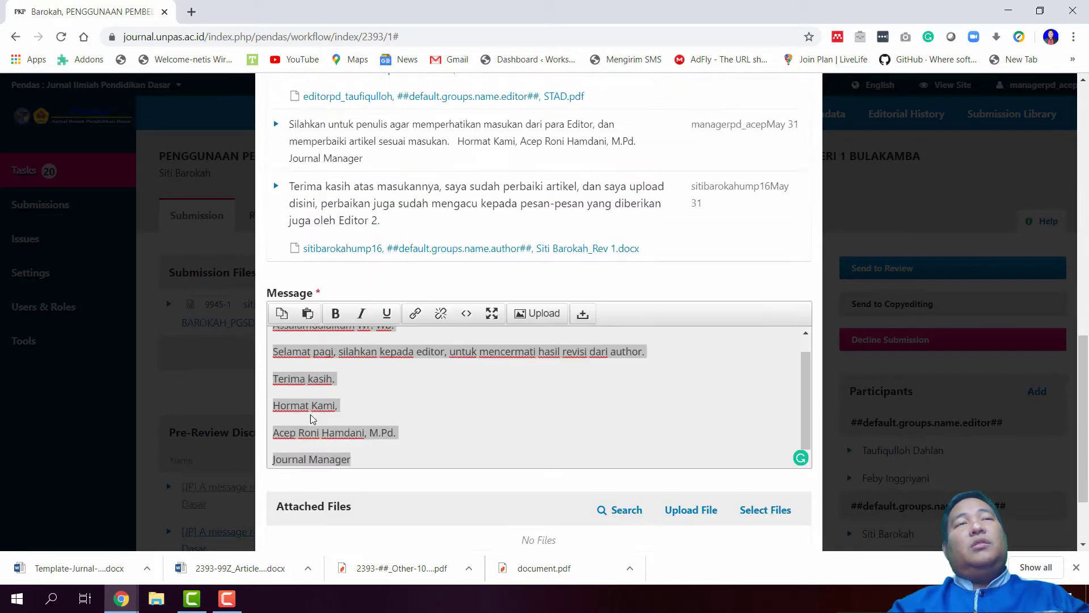
scroll(311, 418, up, 2)
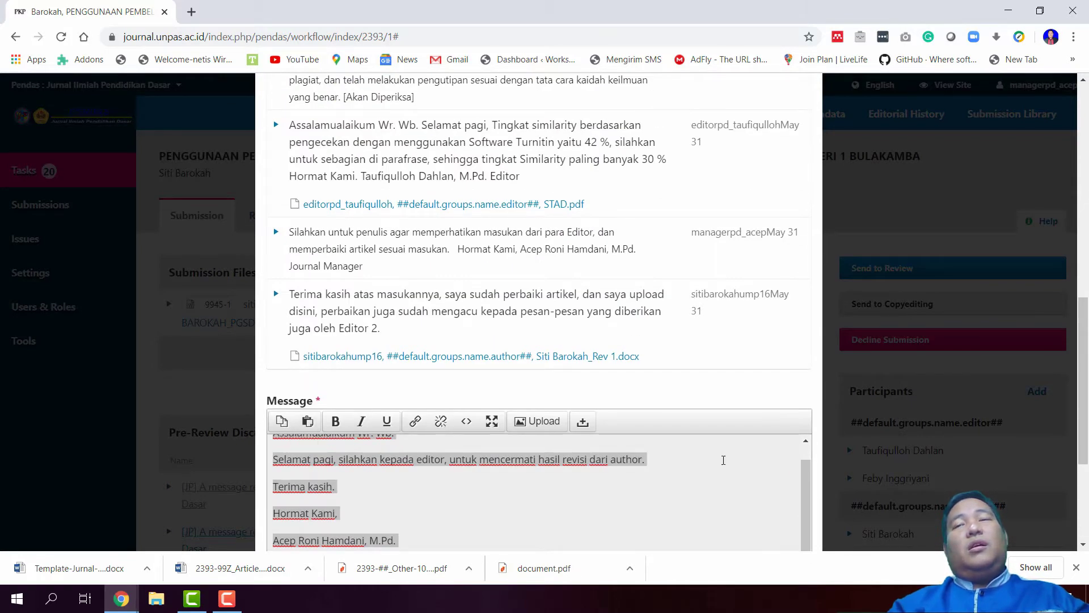
scroll(727, 460, down, 4)
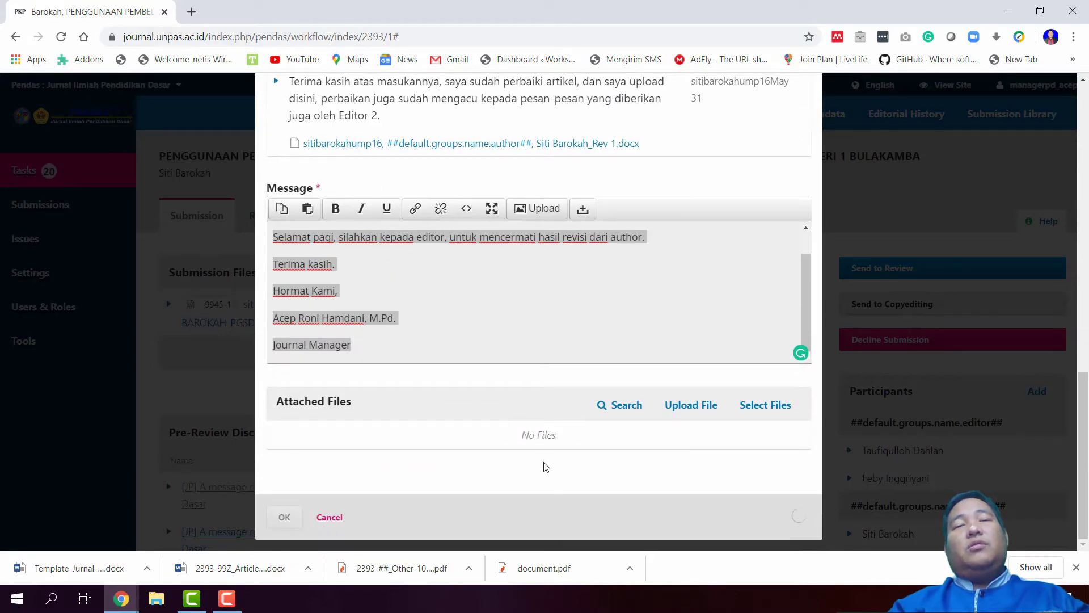
scroll(544, 465, up, 4)
scroll(544, 466, up, 10)
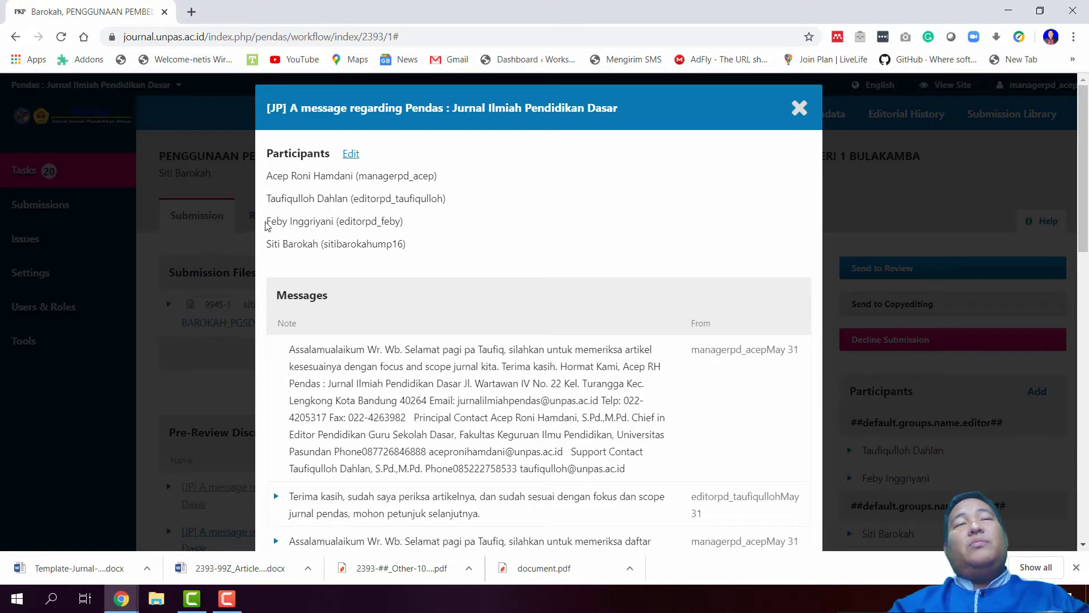
Check the discussion's participants and replies, then close it back to the workflow page
drag(266, 225, 428, 226)
scroll(530, 266, down, 10)
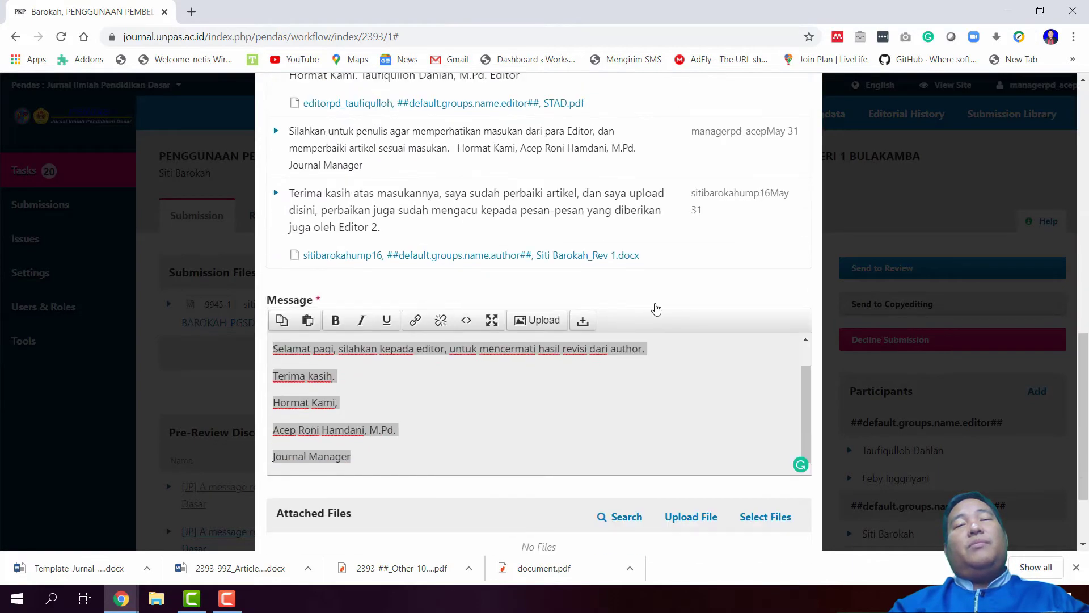
scroll(527, 379, down, 3)
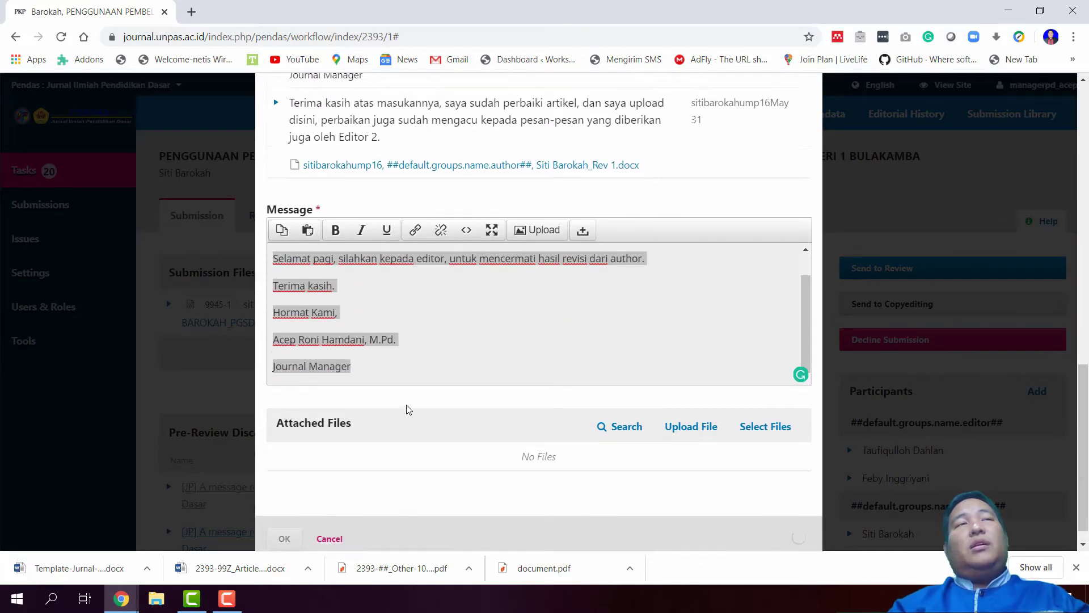
scroll(408, 410, up, 2)
scroll(406, 425, up, 1)
scroll(442, 370, up, 3)
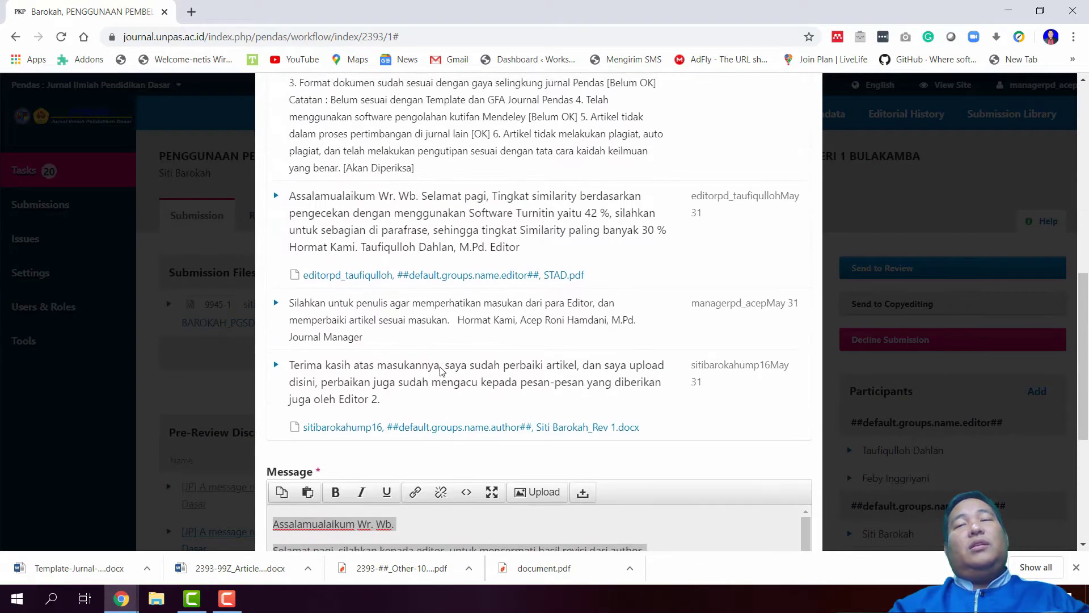
scroll(442, 370, up, 7)
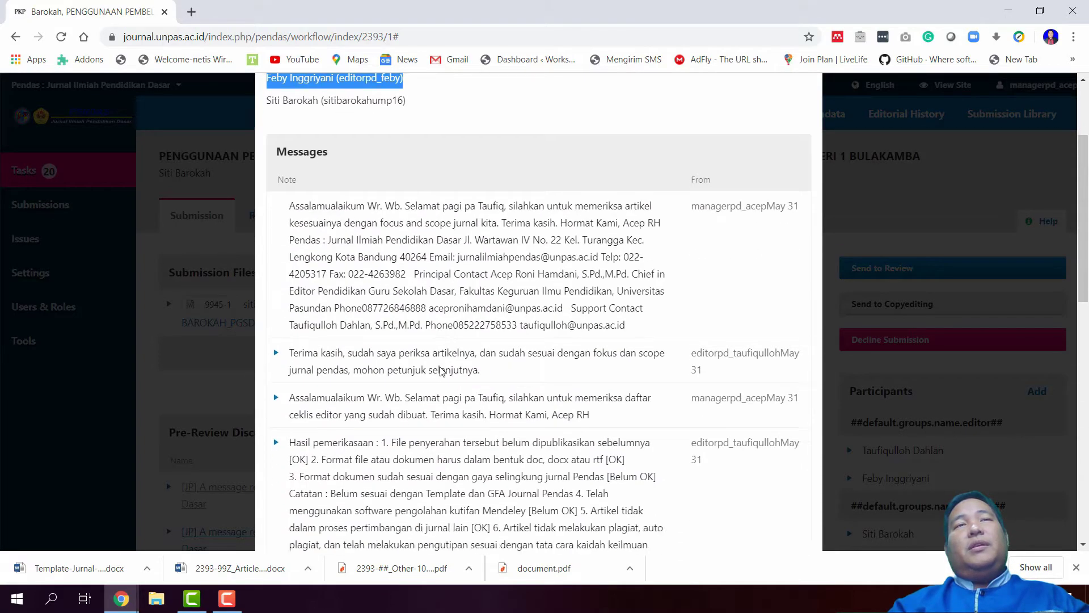
scroll(442, 370, down, 7)
key(Escape)
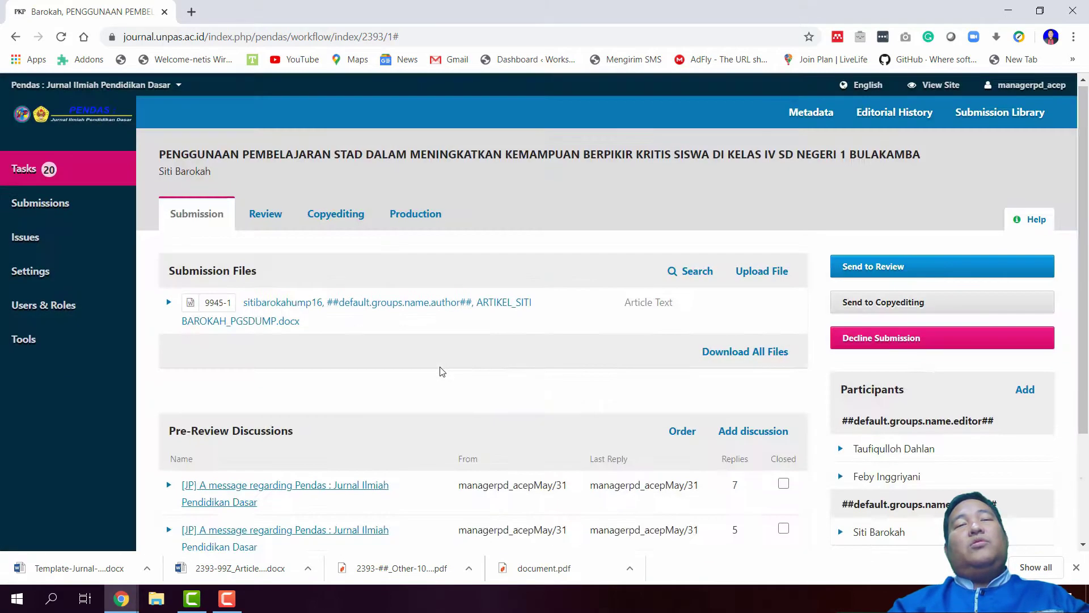
scroll(440, 369, down, 2)
Open the second pre-review discussion and paste the copied reply into a new message
click(287, 392)
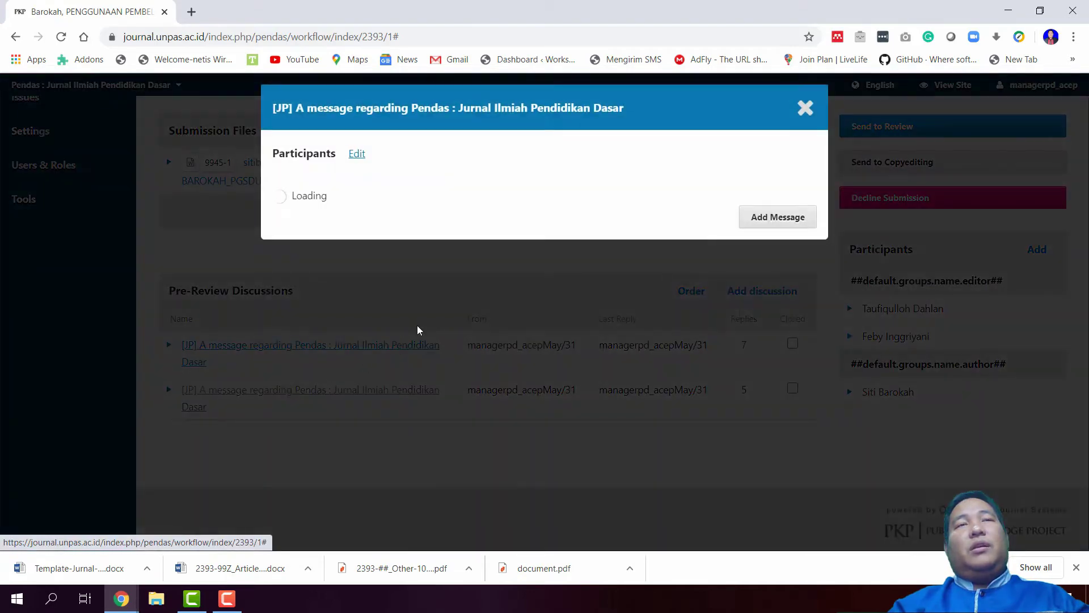
scroll(491, 332, down, 8)
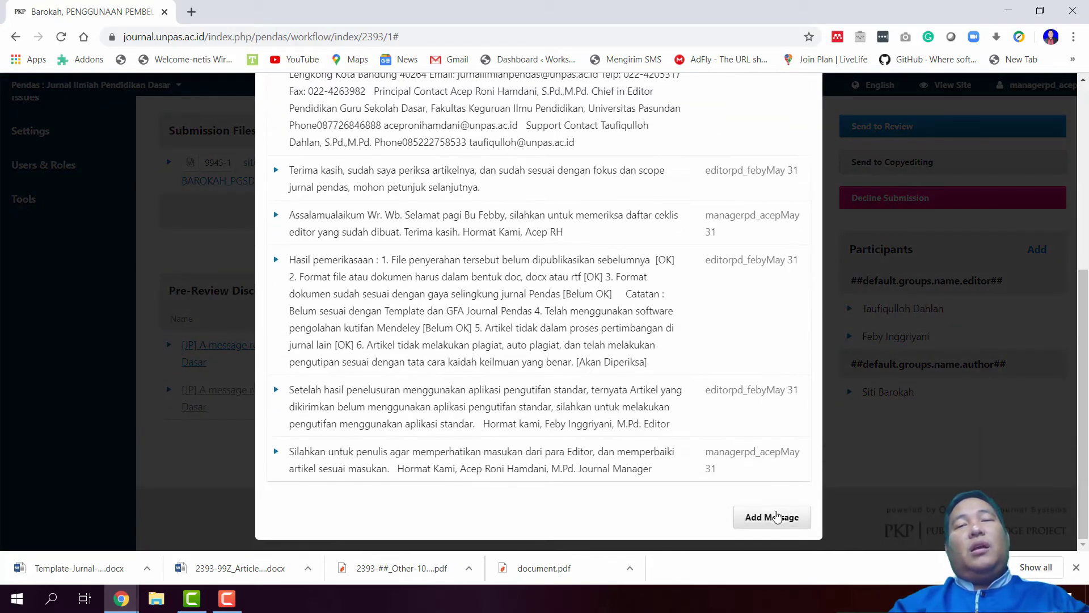
click(758, 516)
scroll(539, 431, down, 4)
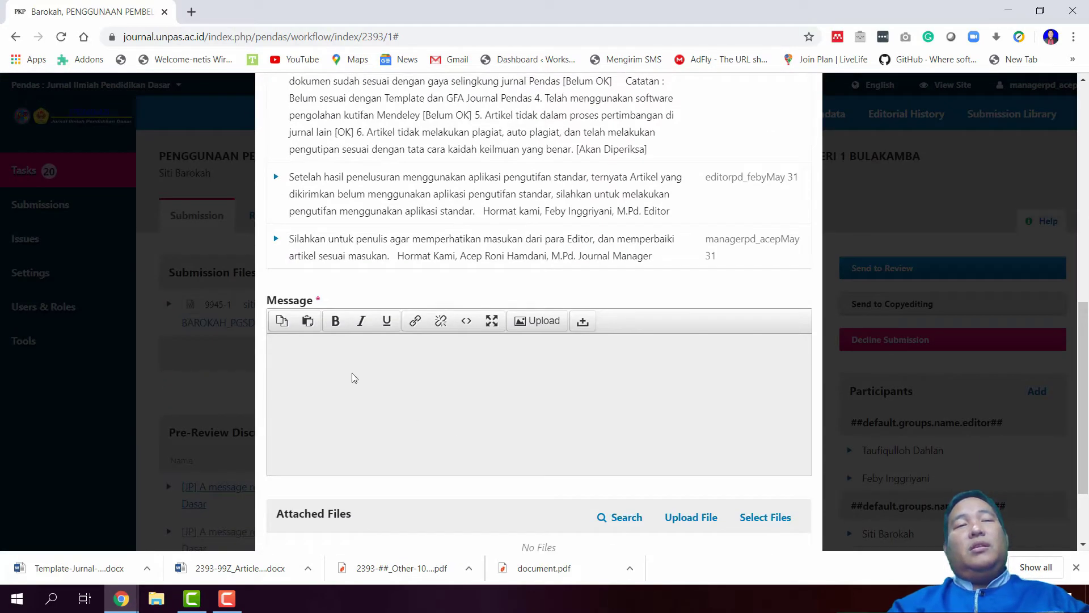
click(353, 377)
key(ctrl+v)
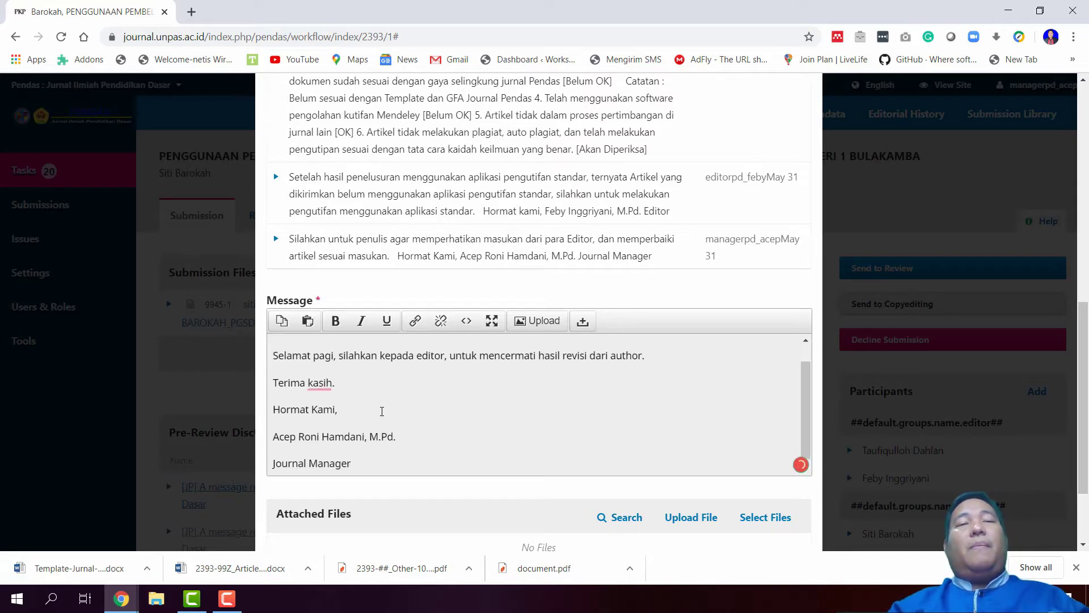
Post the pasted reply and review it in the second discussion's message list
scroll(495, 471, down, 2)
click(284, 518)
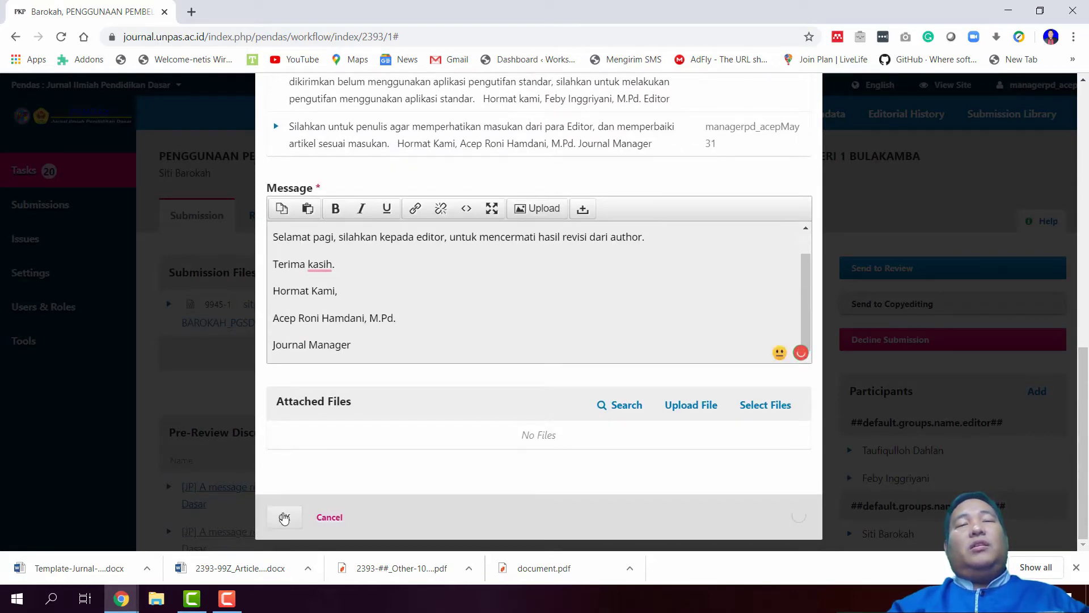
scroll(275, 513, up, 4)
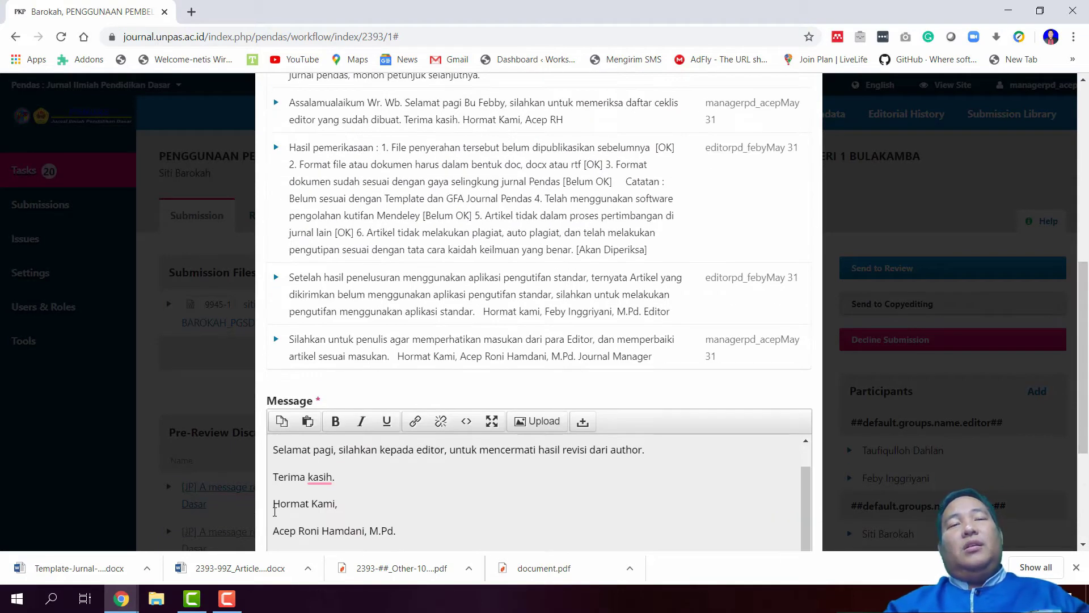
scroll(344, 495, up, 8)
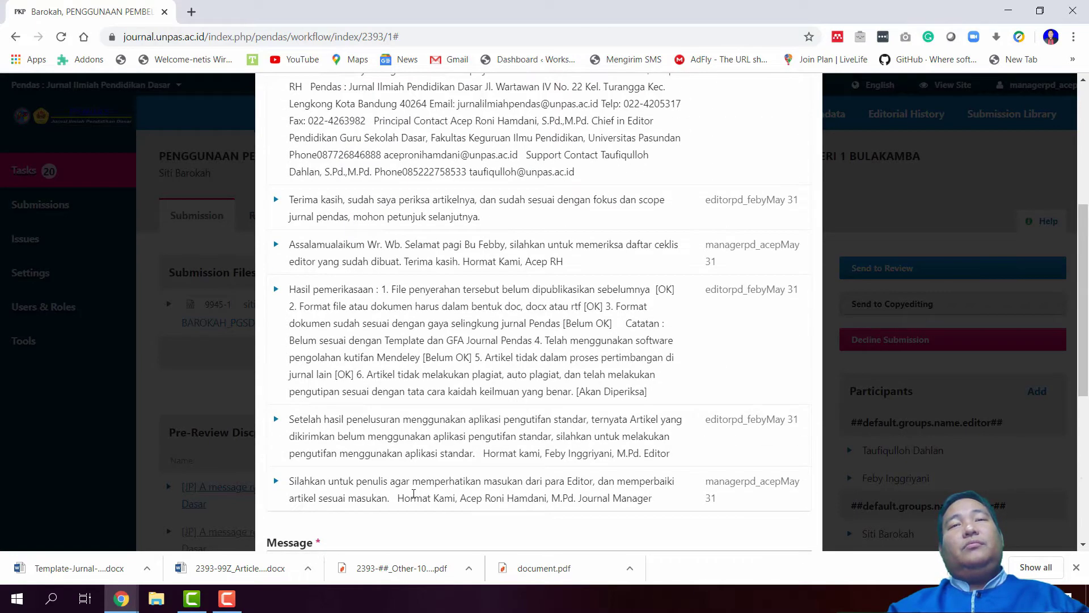
scroll(414, 493, up, 1)
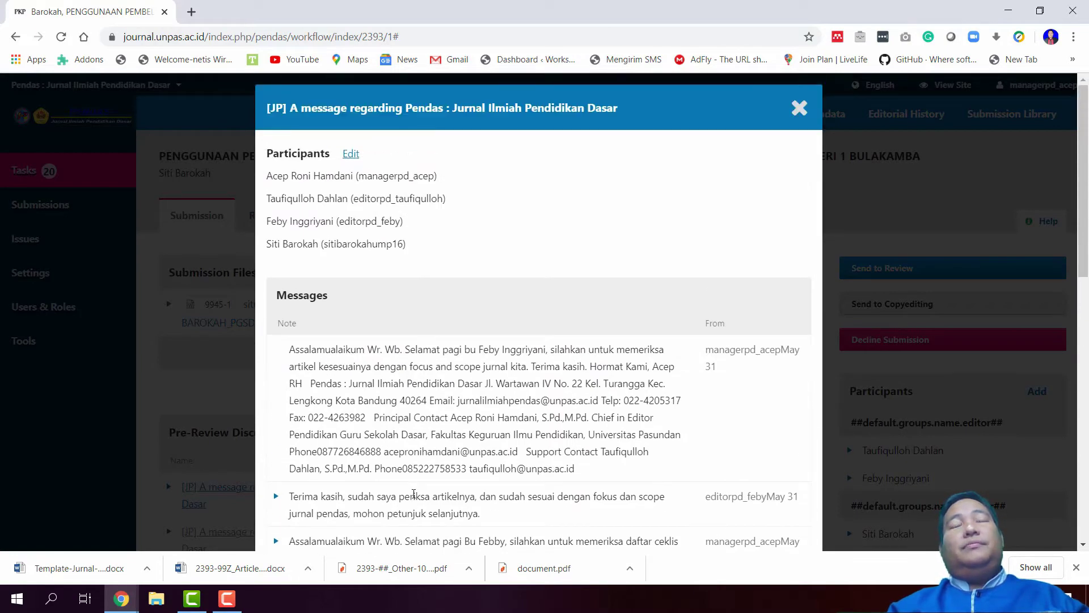
scroll(414, 494, down, 8)
scroll(435, 362, down, 3)
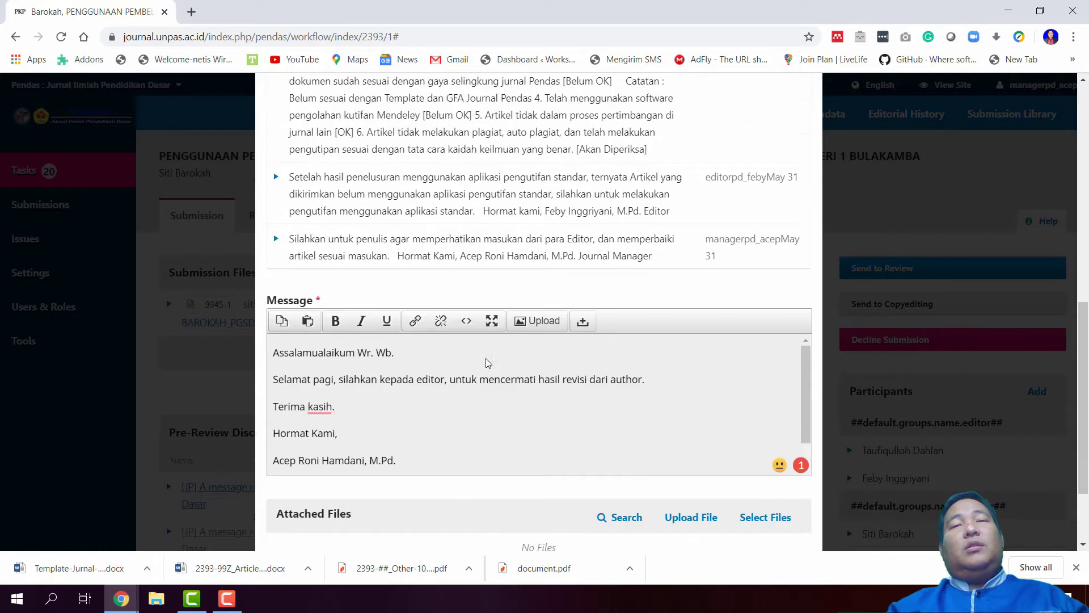
scroll(429, 221, up, 3)
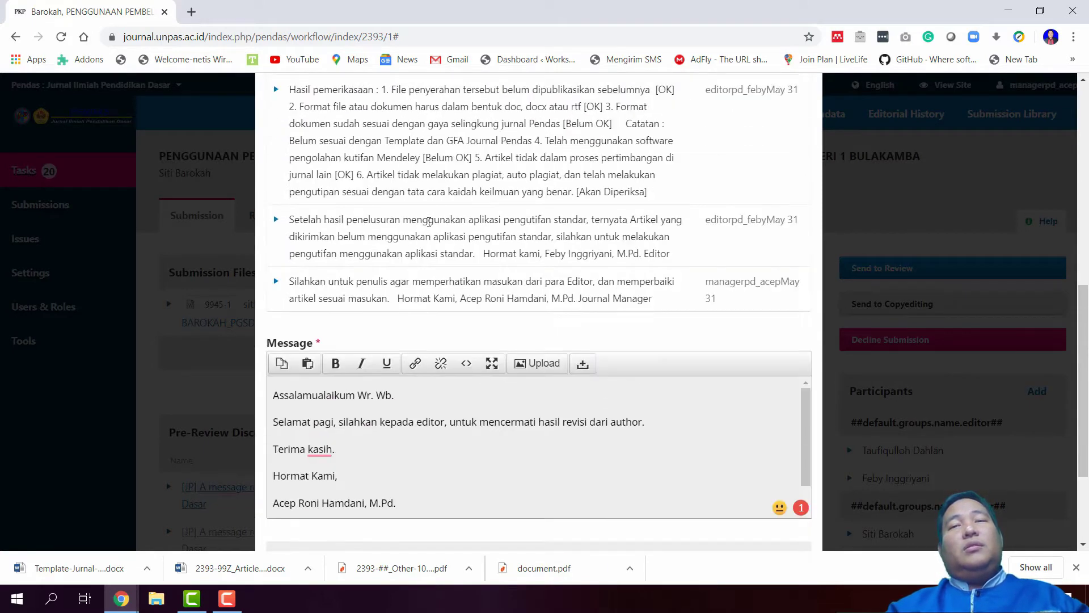
scroll(397, 256, down, 4)
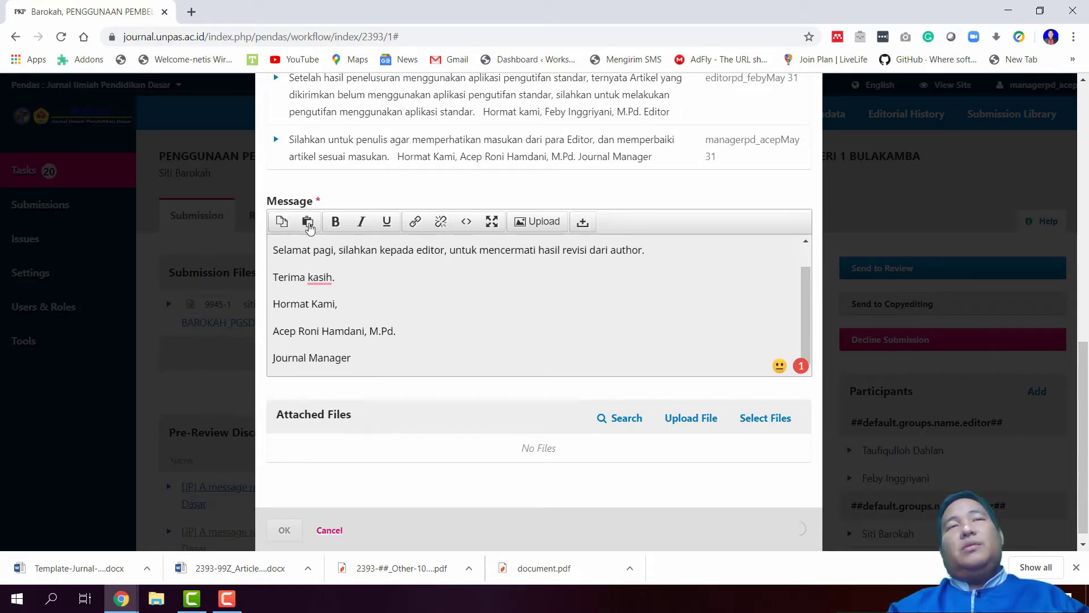
scroll(430, 296, up, 1)
scroll(492, 277, up, 6)
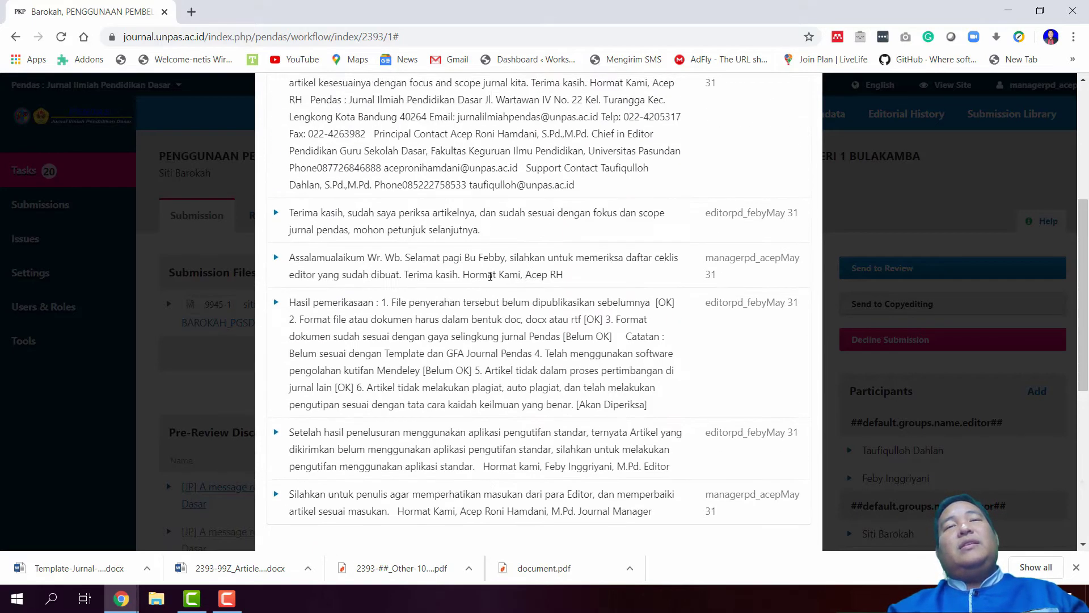
scroll(491, 276, up, 2)
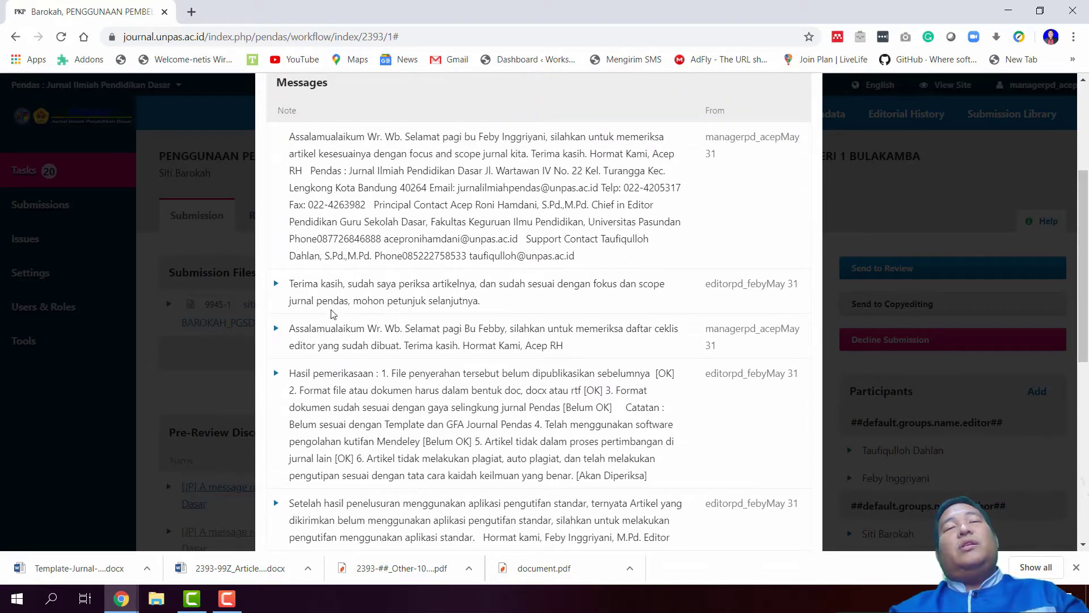
scroll(374, 350, down, 4)
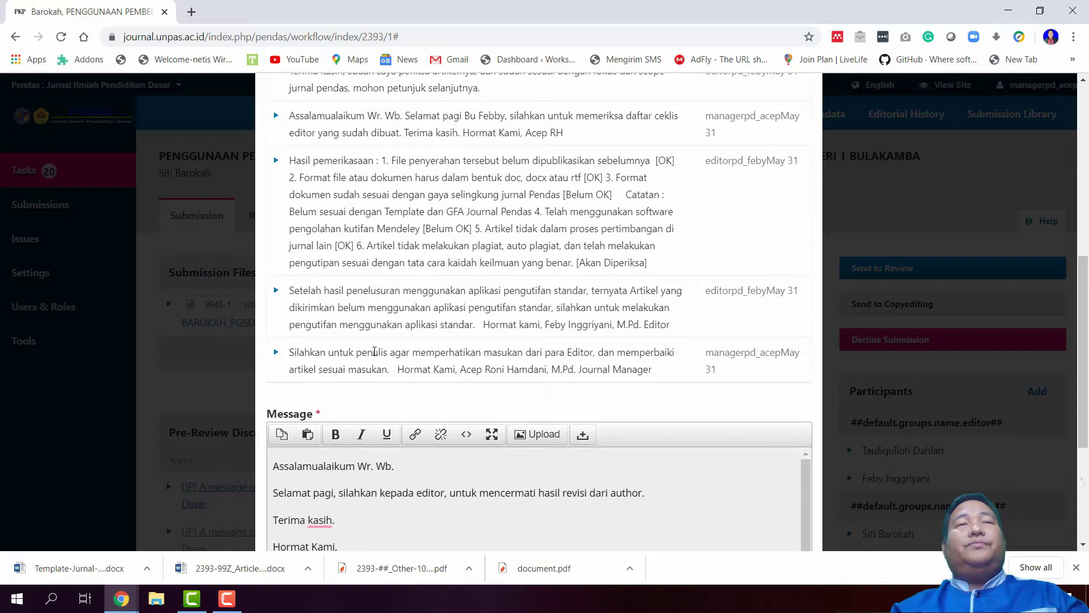
scroll(374, 351, up, 2)
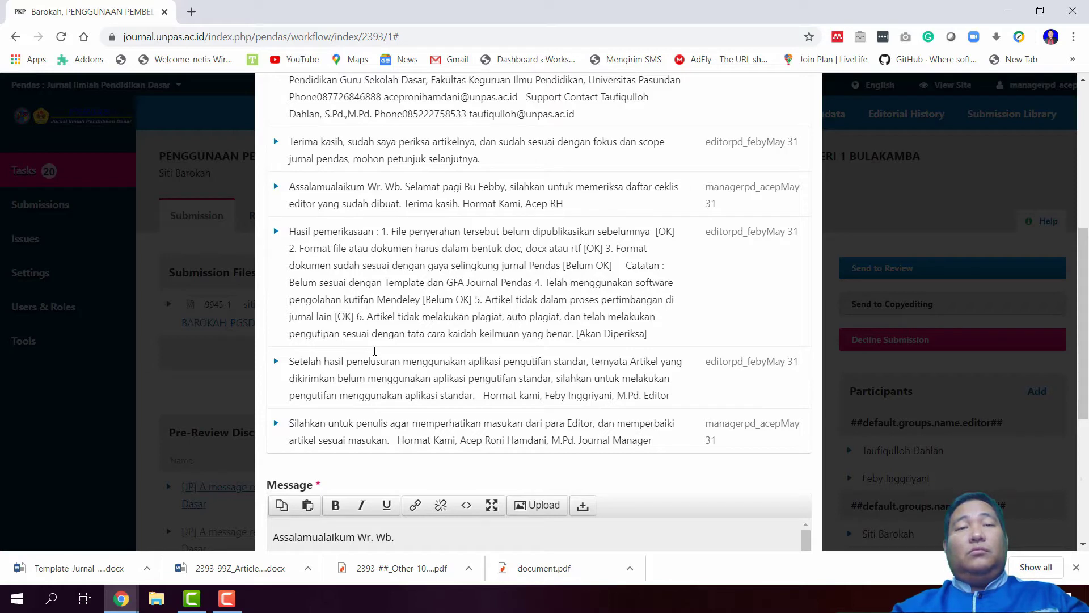
scroll(374, 351, down, 5)
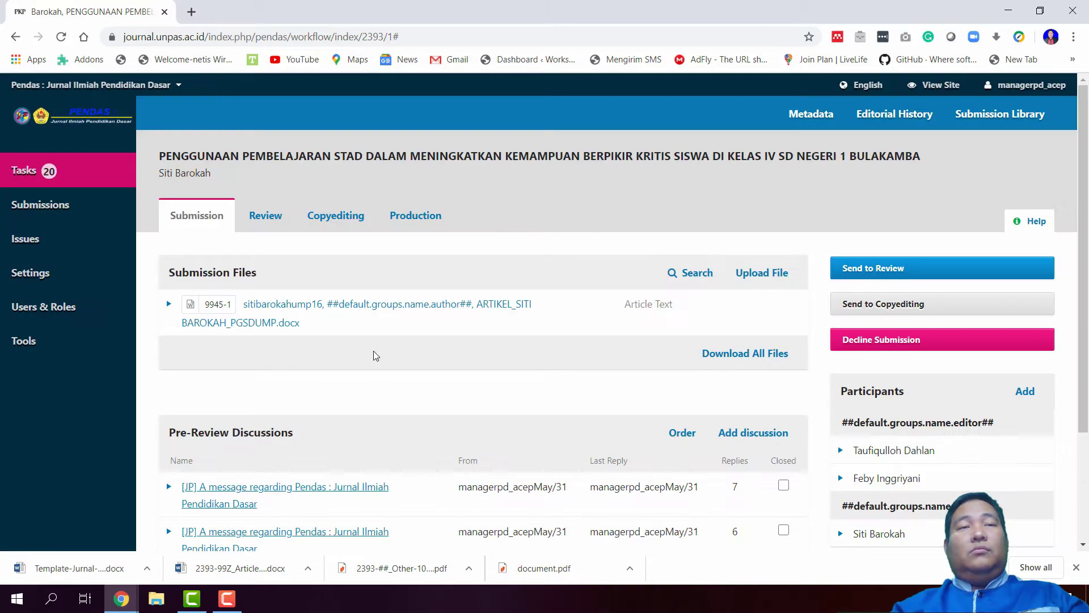
Log out of the journal manager account from the top-right user menu
scroll(529, 353, down, 3)
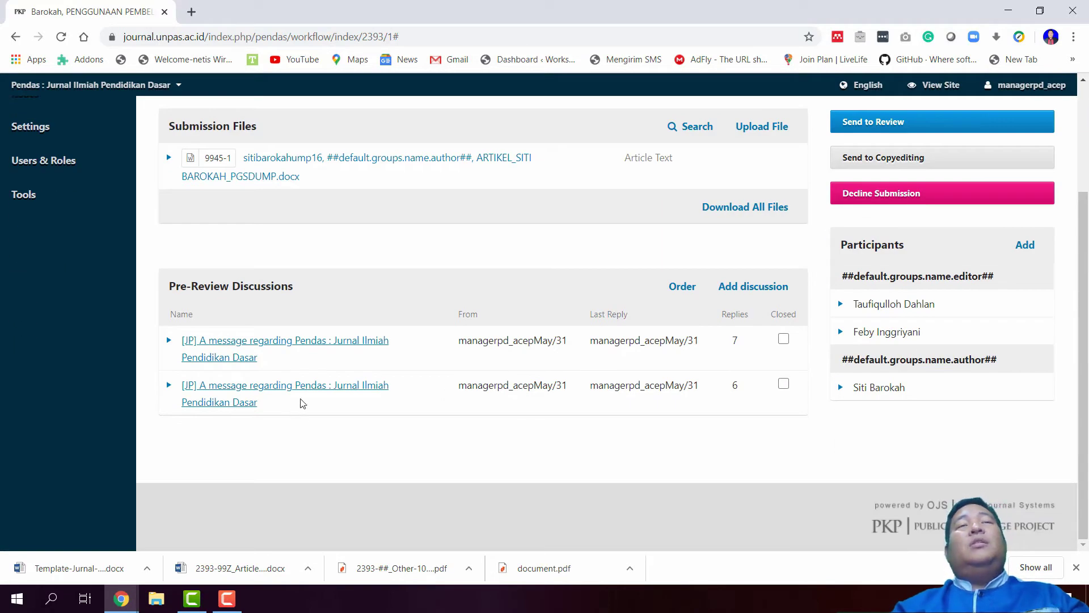
scroll(400, 311, up, 3)
scroll(544, 333, down, 1)
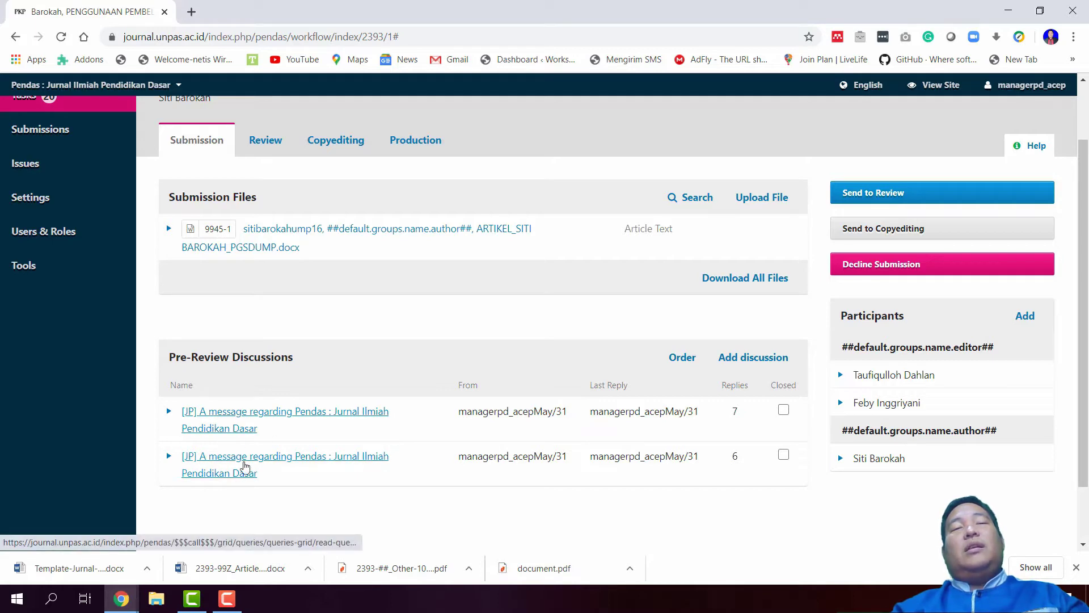
scroll(252, 468, up, 2)
scroll(462, 343, down, 3)
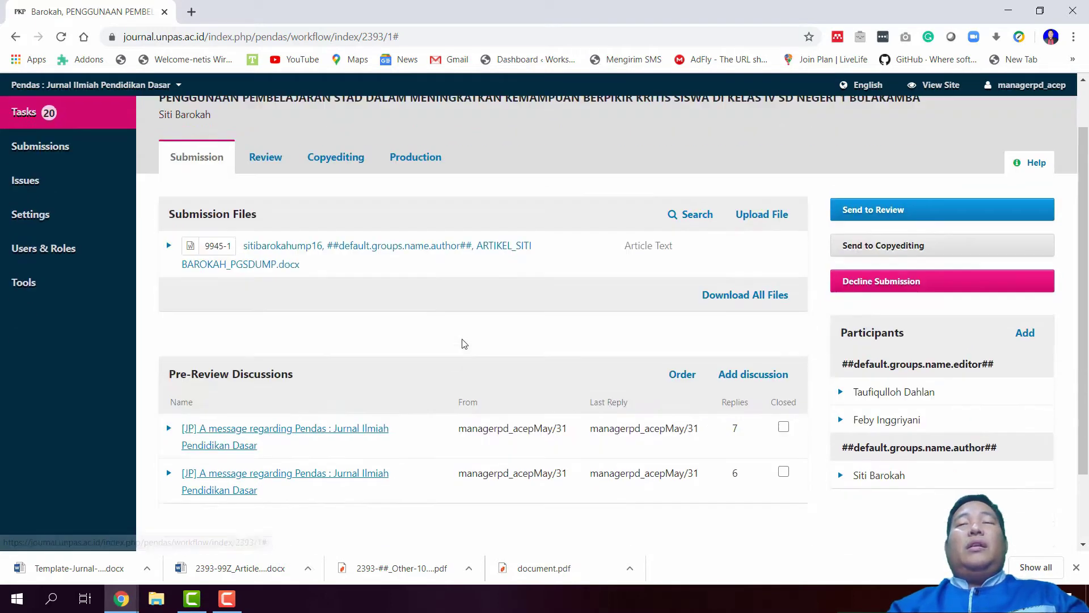
mouse_move(1021, 85)
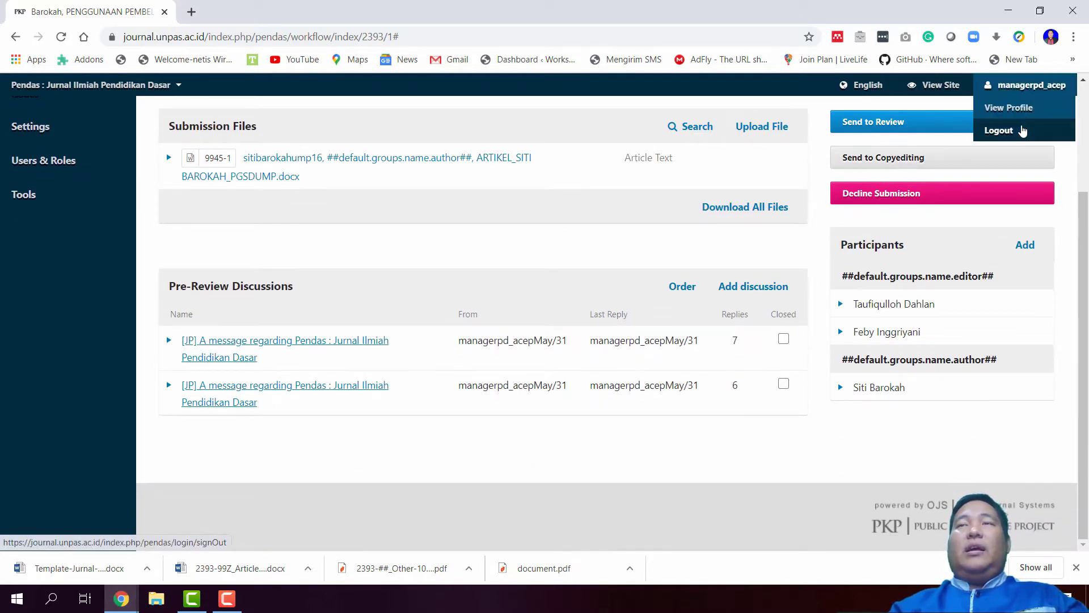
click(1022, 131)
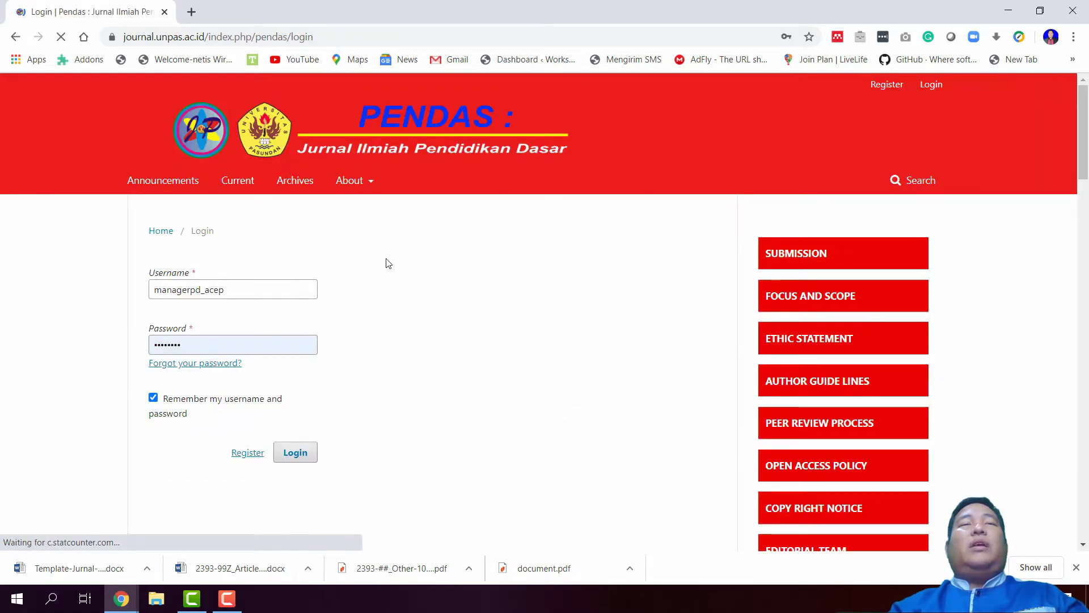
Log in with a saved editor account instead of the prefilled username
double_click(250, 290)
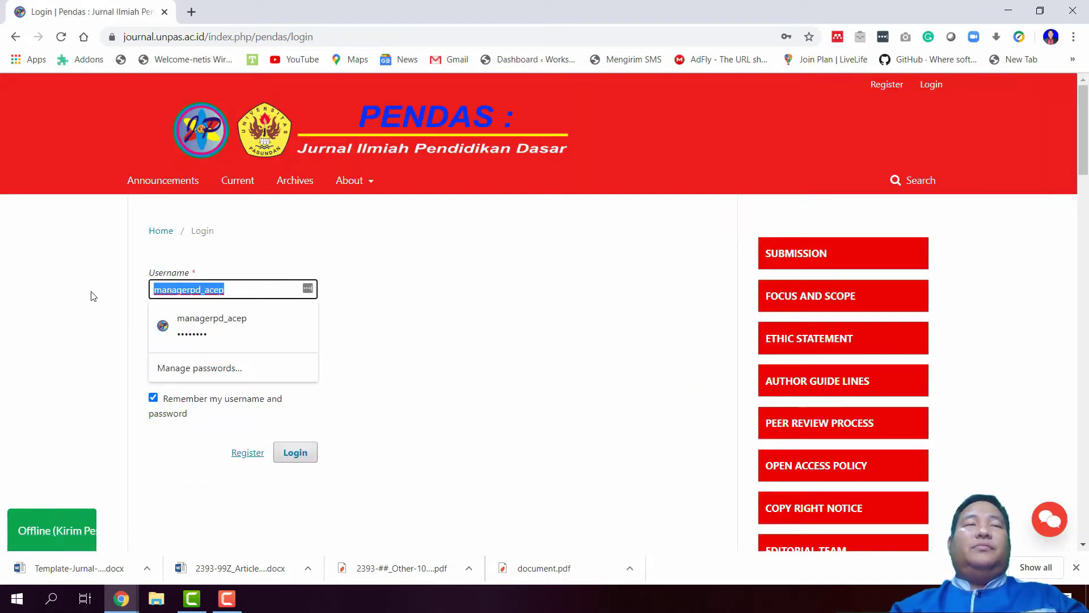
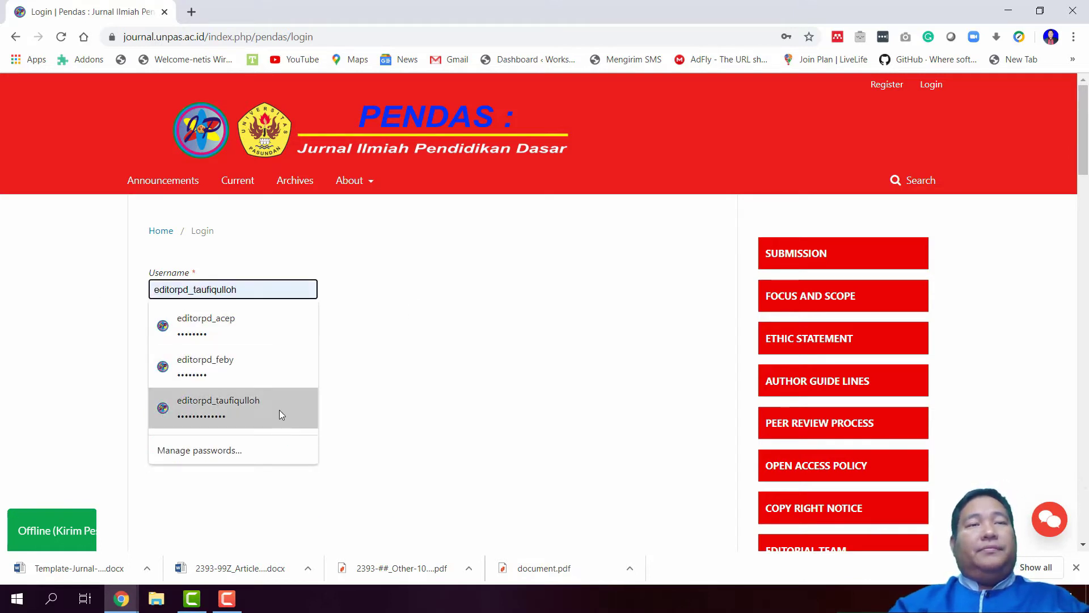
click(279, 409)
click(302, 452)
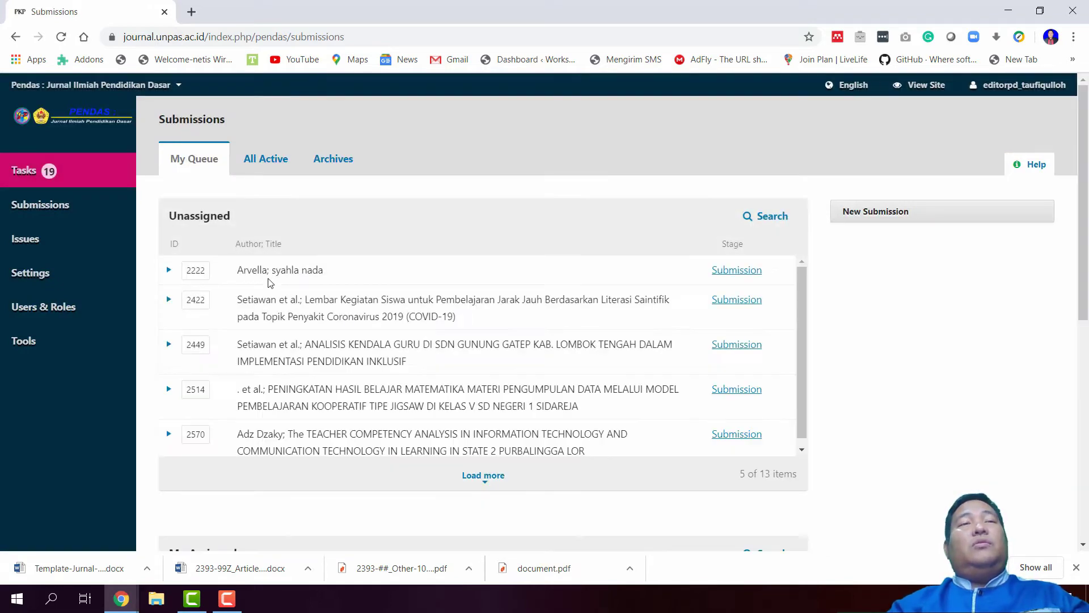
Show all active submissions and set the search field to Authors
click(281, 162)
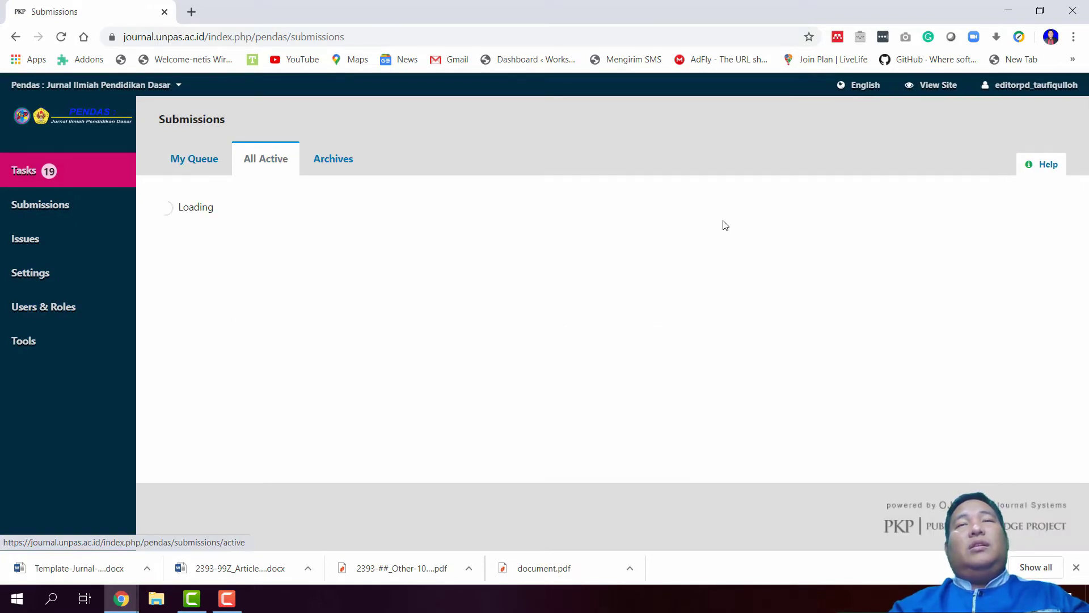
click(1029, 216)
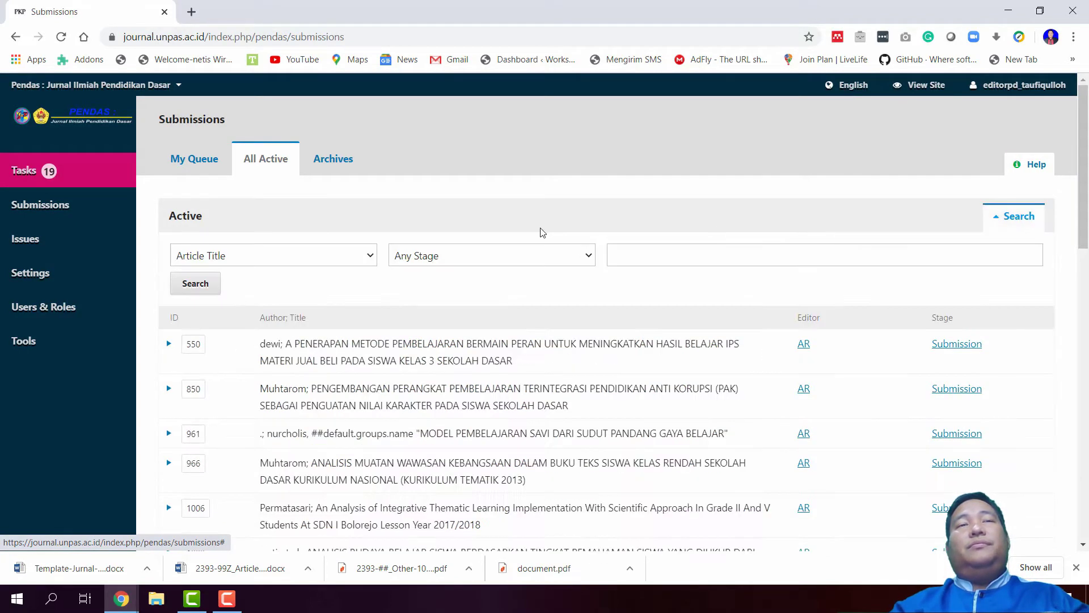
click(476, 257)
click(340, 262)
click(340, 258)
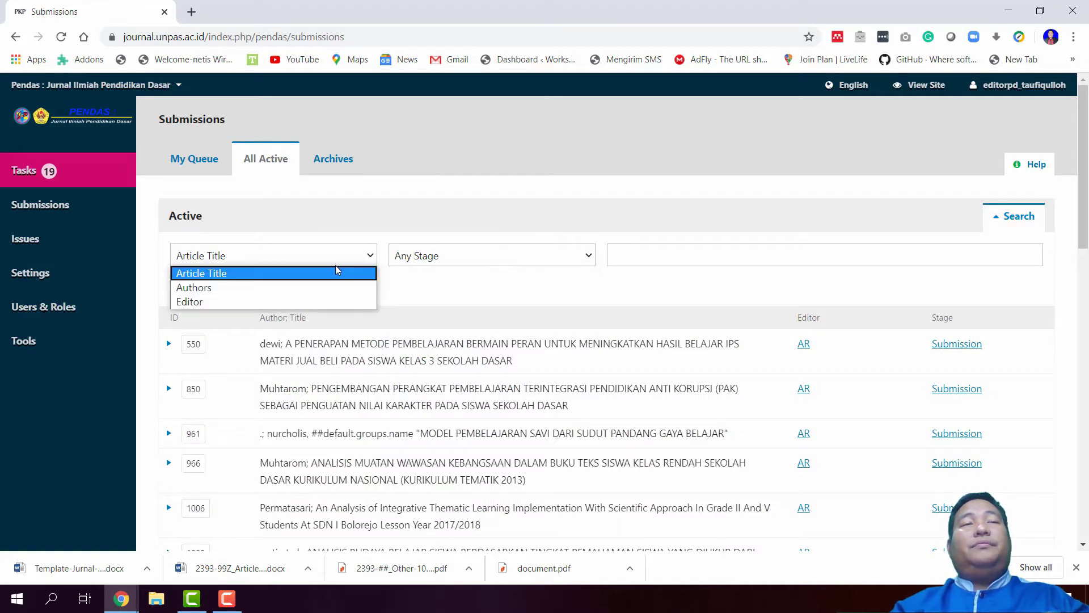
click(352, 287)
click(688, 264)
Search by the author's name and open submission 2393's workflow
text(siti)
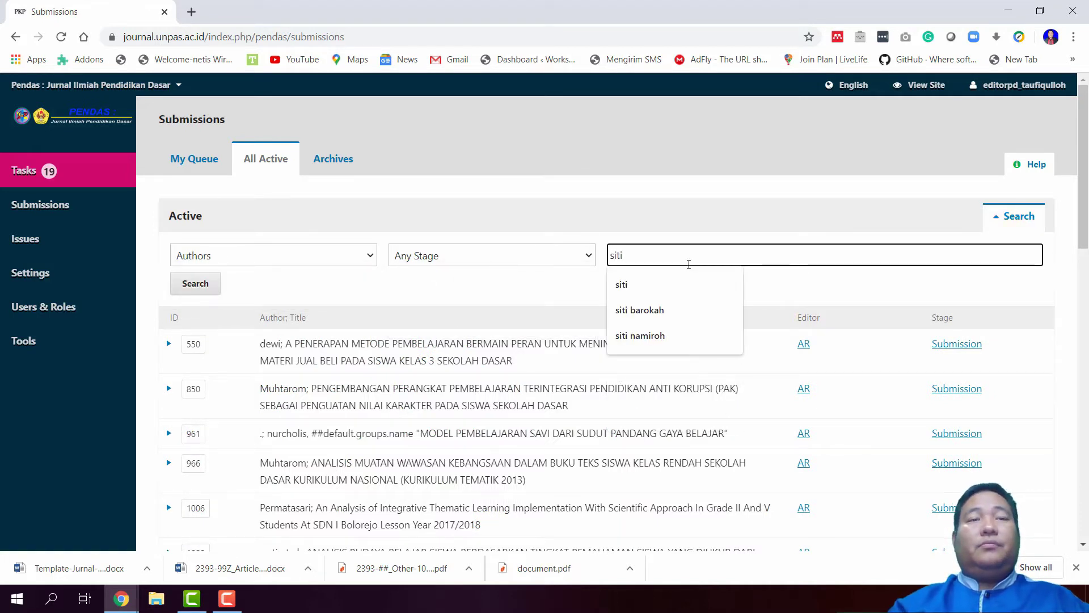
key(Return)
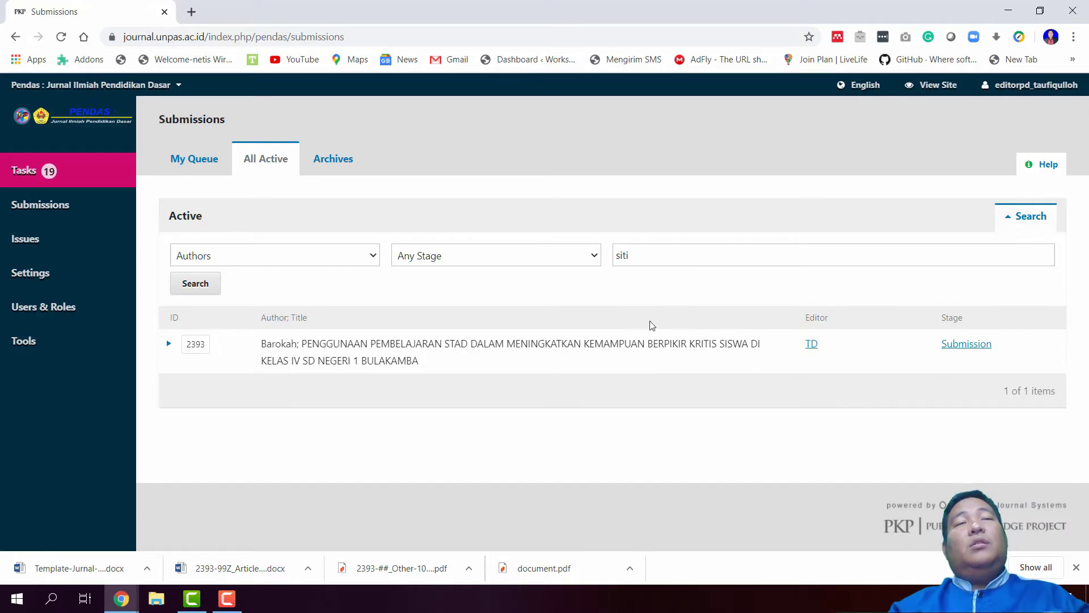
click(966, 344)
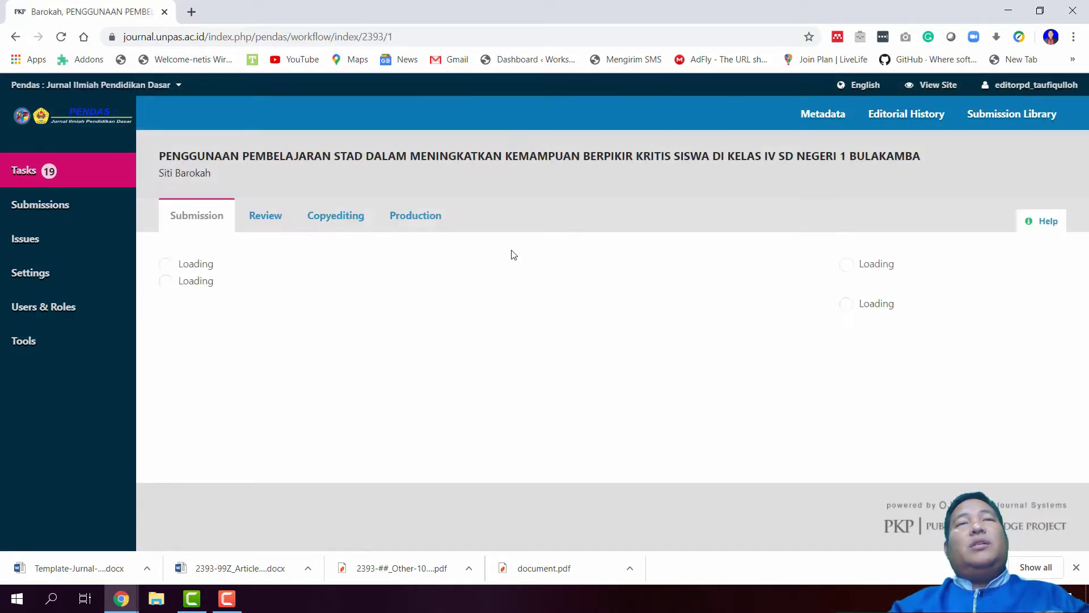
Open the first pre-review discussion and open the author's revised Rev 1 .docx manuscript
scroll(513, 254, down, 2)
scroll(514, 254, down, 1)
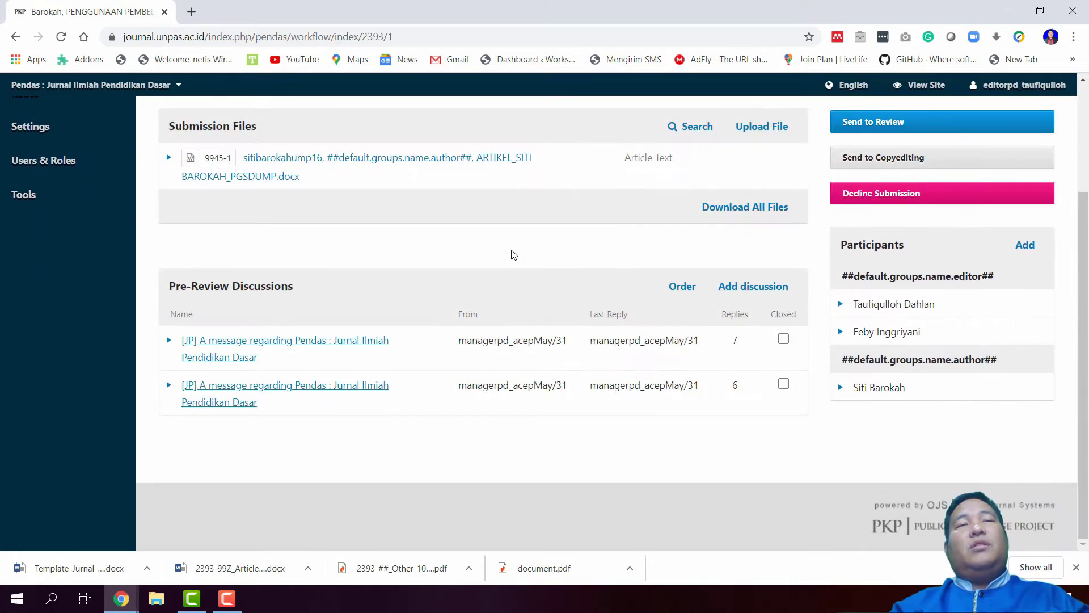
click(282, 348)
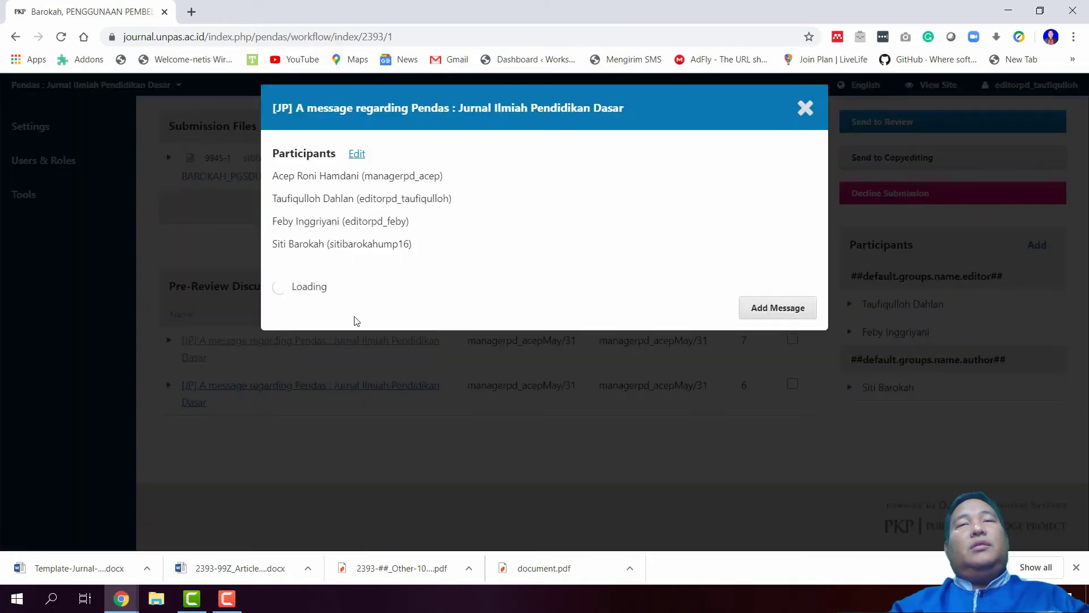
scroll(397, 295, down, 10)
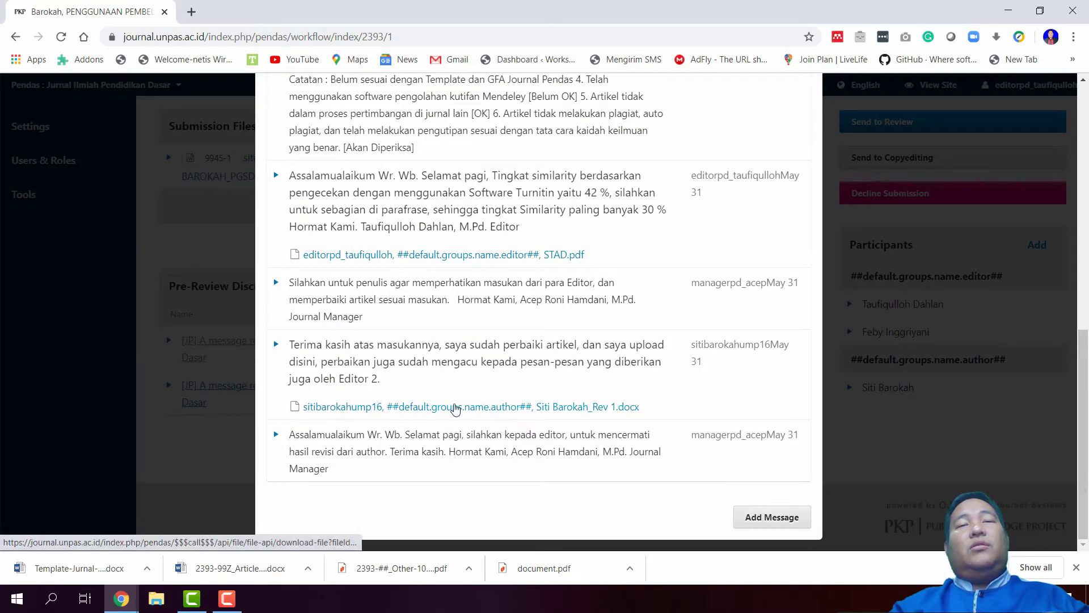
click(454, 406)
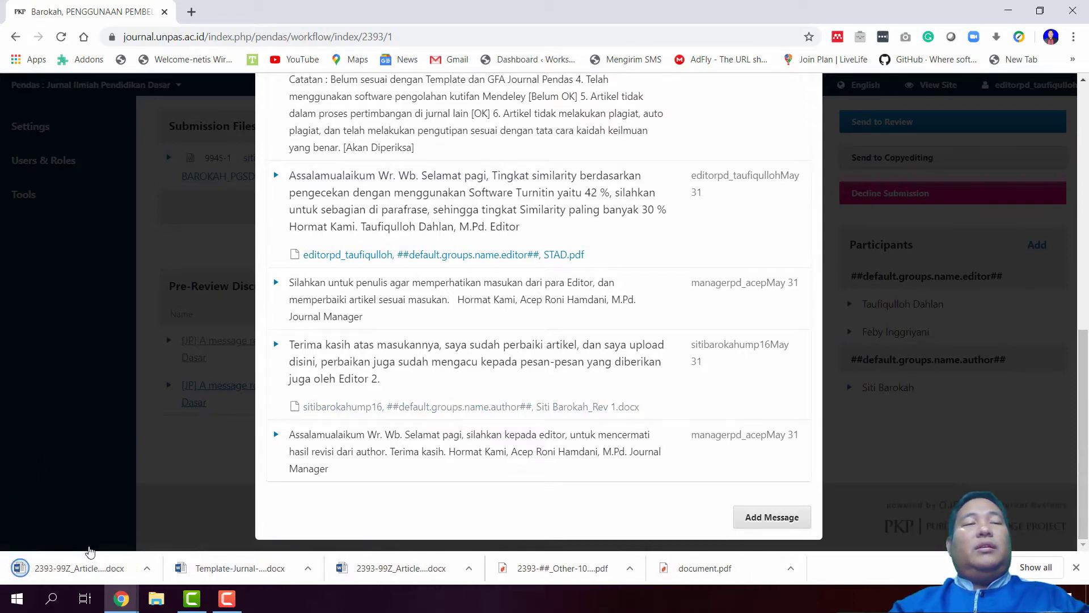
click(79, 567)
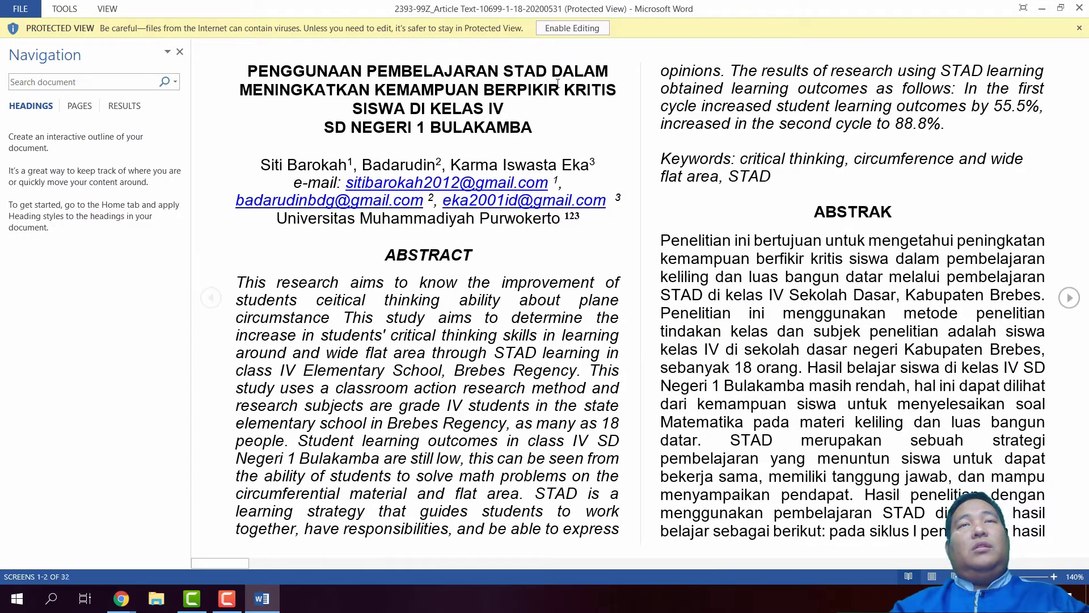
Enable editing and delete the red opening paragraph of the introduction
click(572, 28)
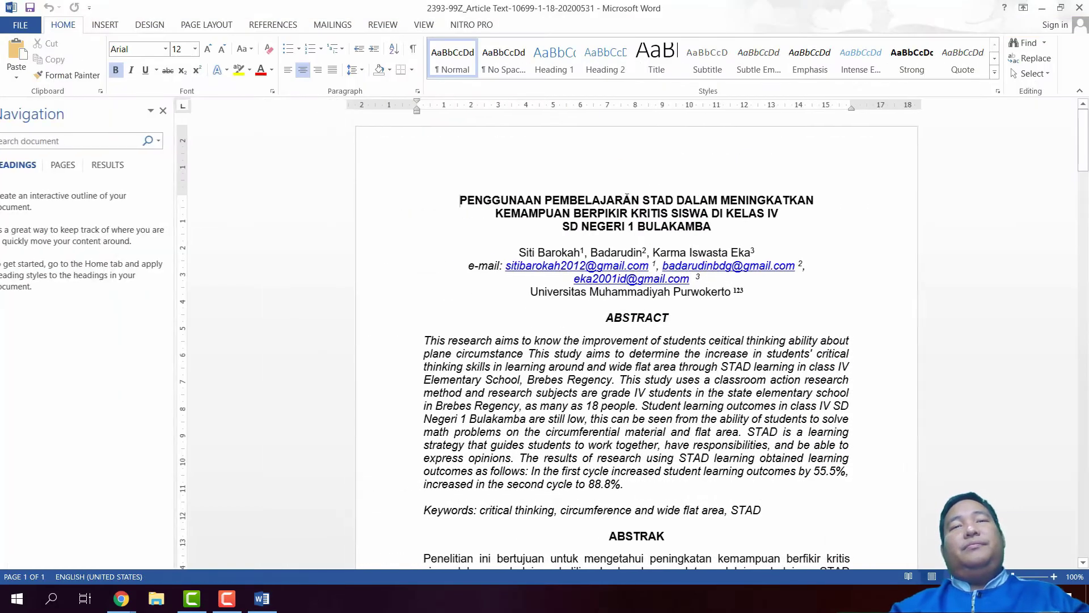
scroll(481, 273, down, 10)
scroll(494, 272, down, 15)
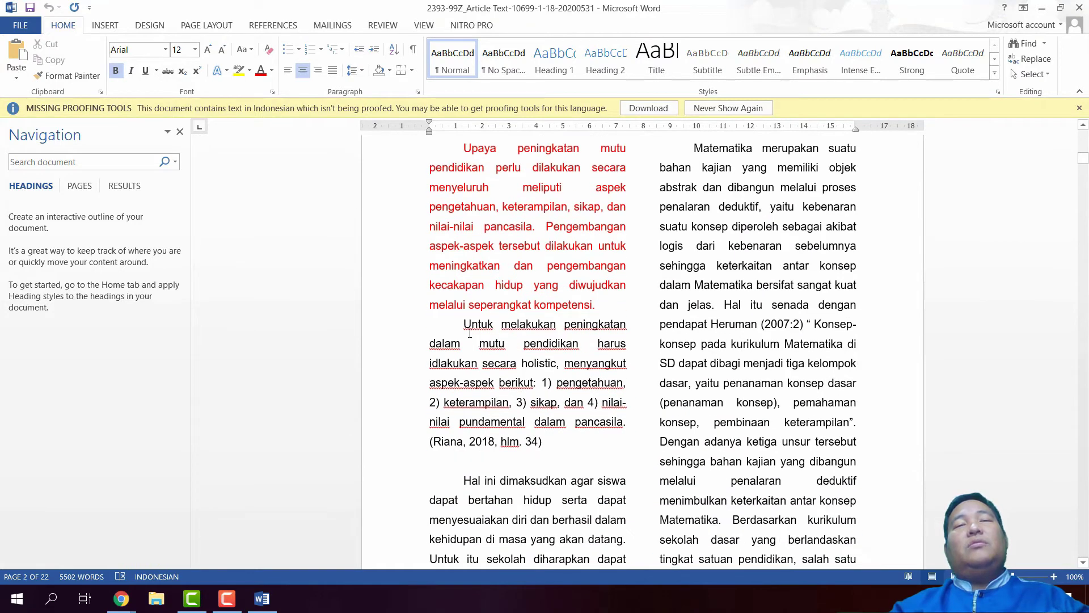
triple_click(546, 380)
scroll(547, 380, up, 1)
click(489, 255)
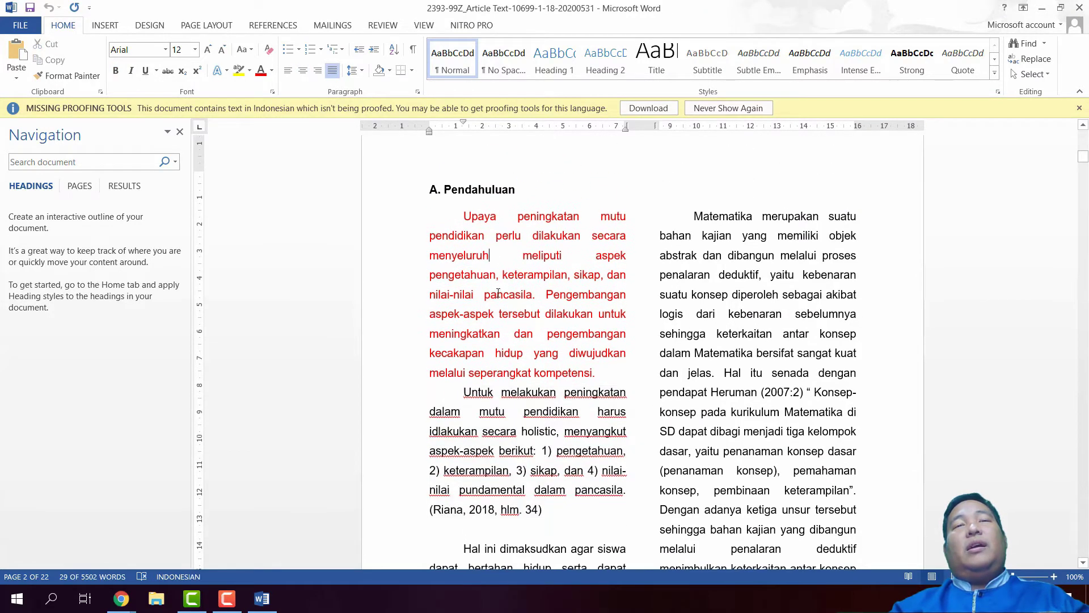
drag(602, 373, 443, 221)
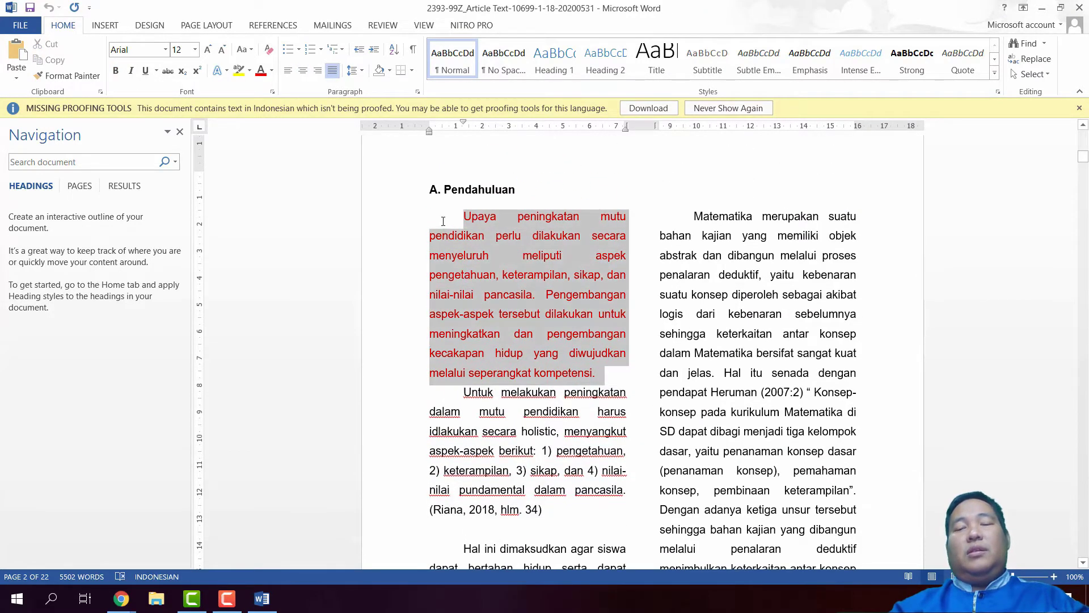
key(Delete)
Scroll through the article, checking the author block and the reference list
scroll(583, 350, down, 12)
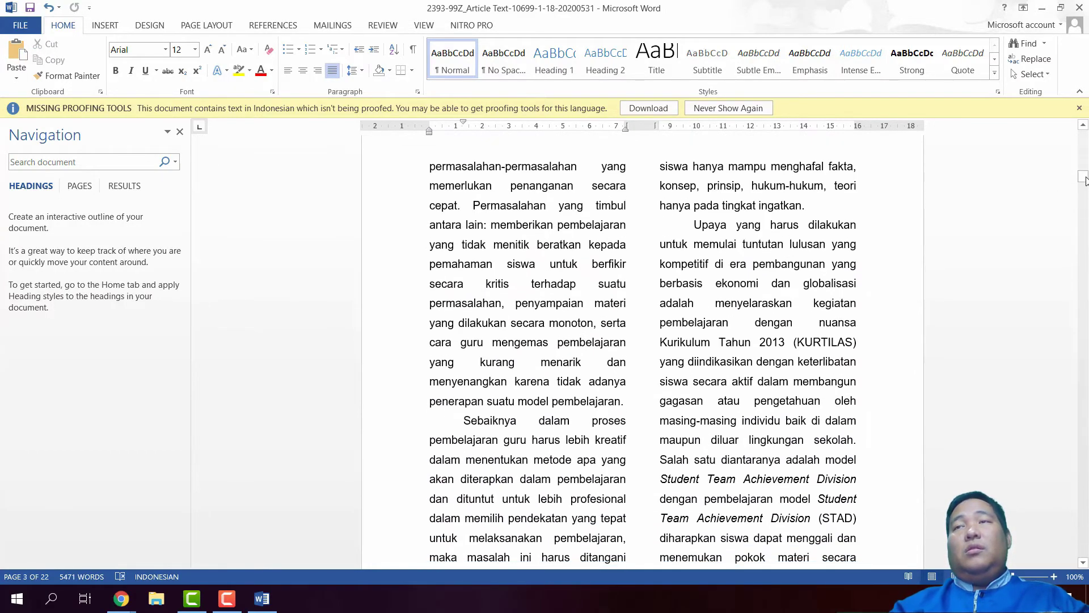
drag(1082, 177, 1083, 137)
scroll(792, 536, down, 3)
triple_click(551, 477)
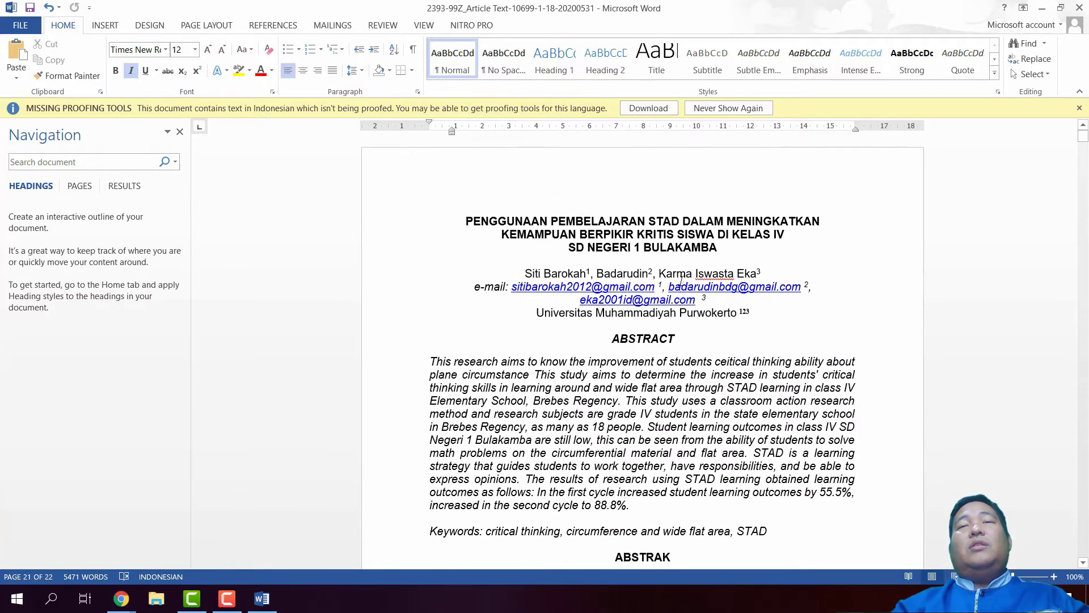
drag(754, 313, 588, 322)
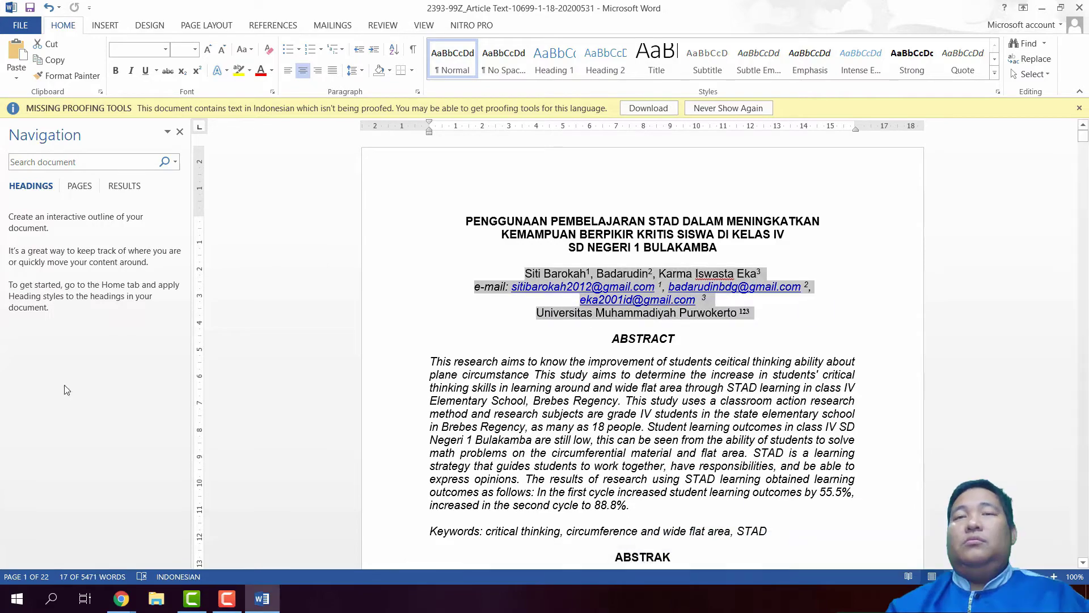
scroll(397, 397, down, 4)
scroll(490, 359, down, 10)
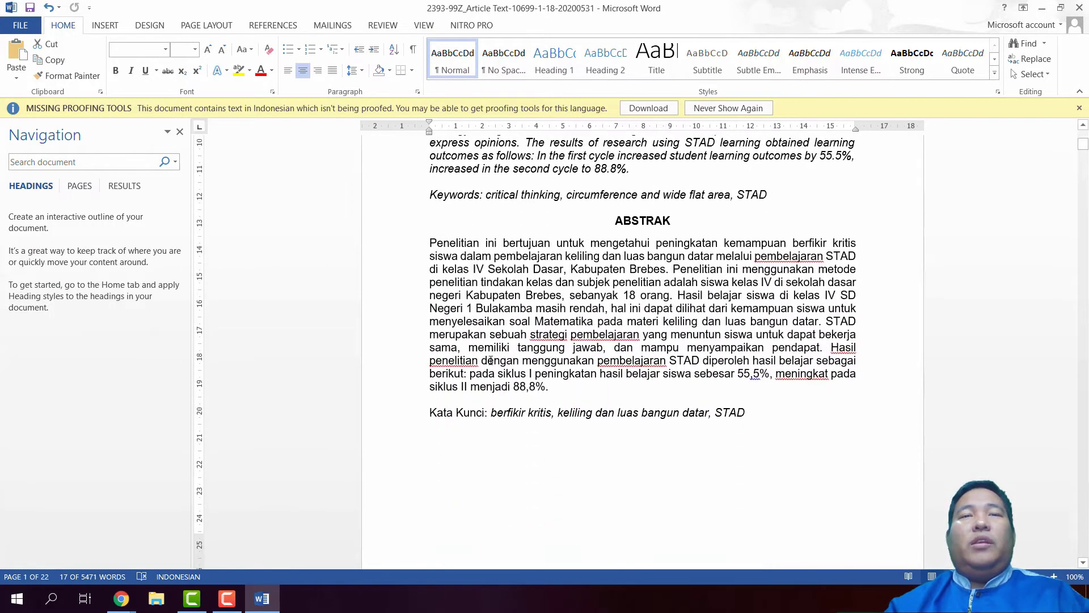
drag(1087, 157, 1083, 521)
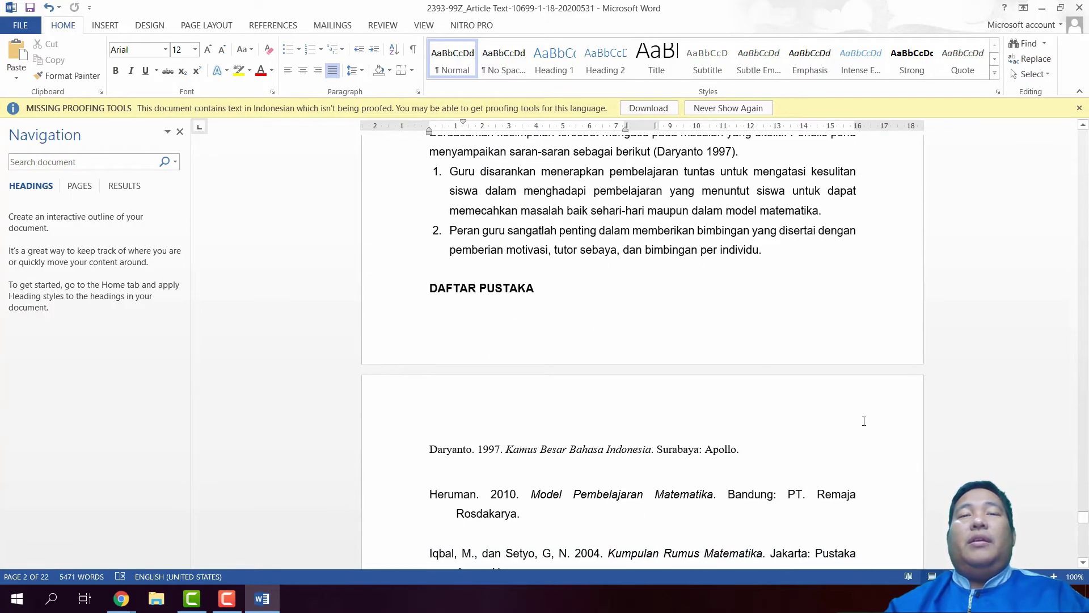
triple_click(674, 452)
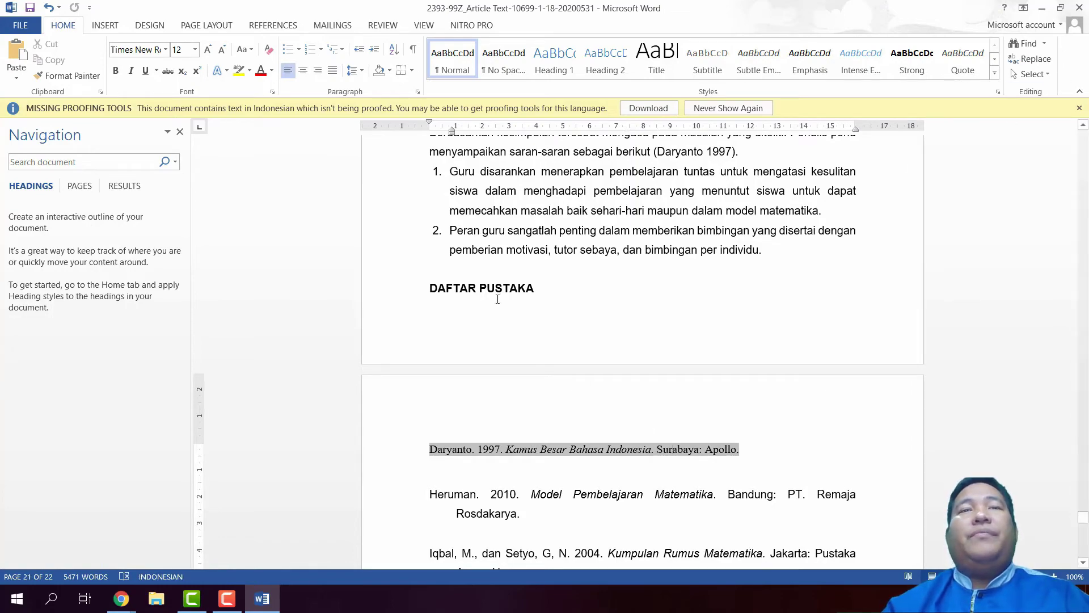
scroll(497, 299, up, 3)
drag(1084, 515, 1084, 136)
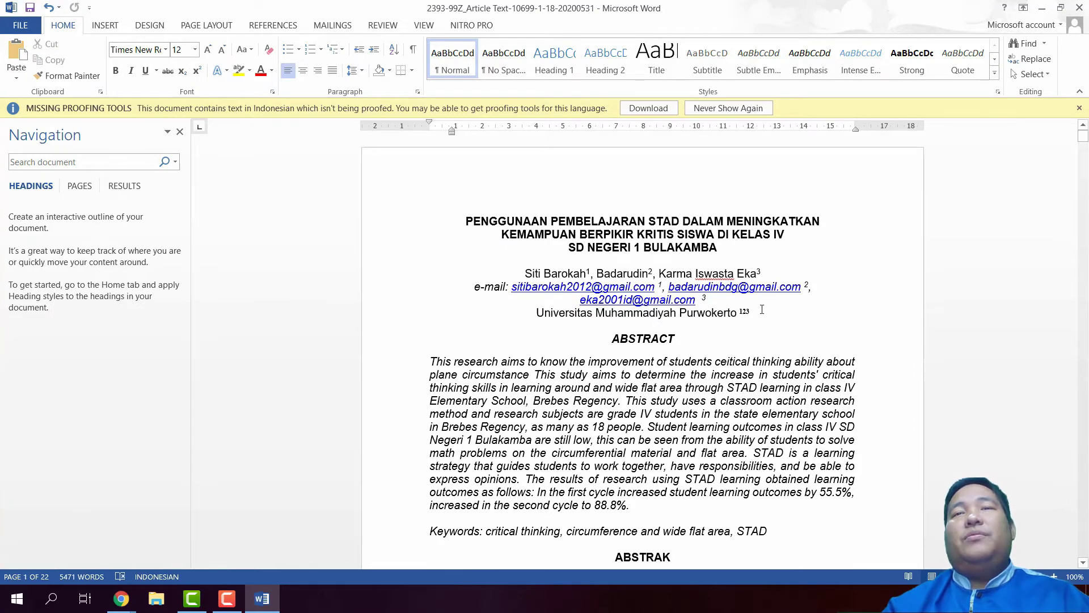
Delete the author names, e-mails and affiliation lines beneath the title
drag(693, 309, 413, 253)
click(414, 250)
drag(481, 274, 773, 325)
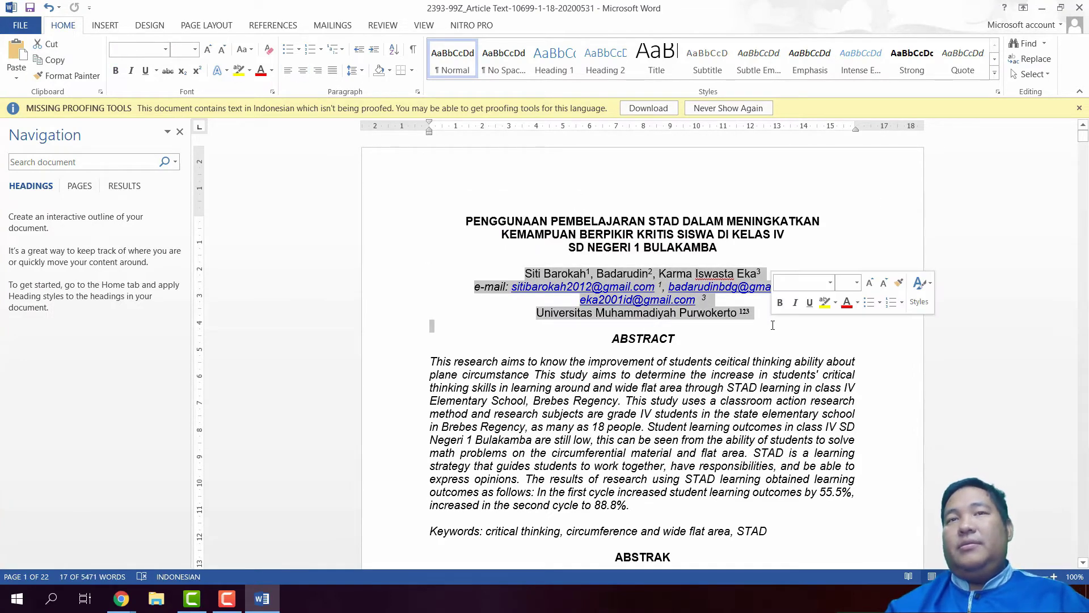
key(Delete)
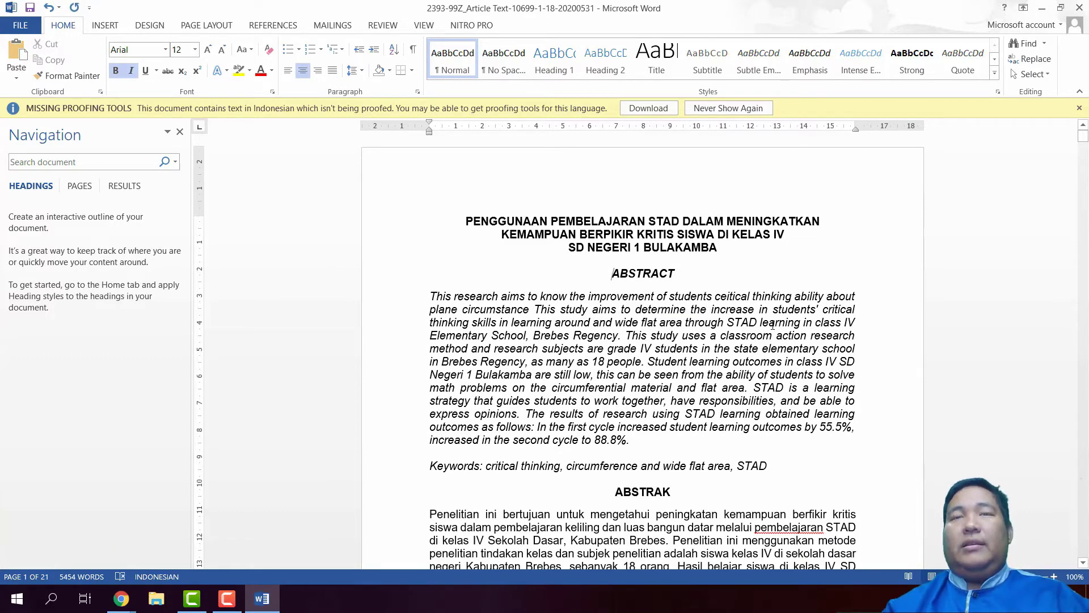
Save a copy named after the existing STAD file plus '_2' in Desktop > Submission
click(22, 26)
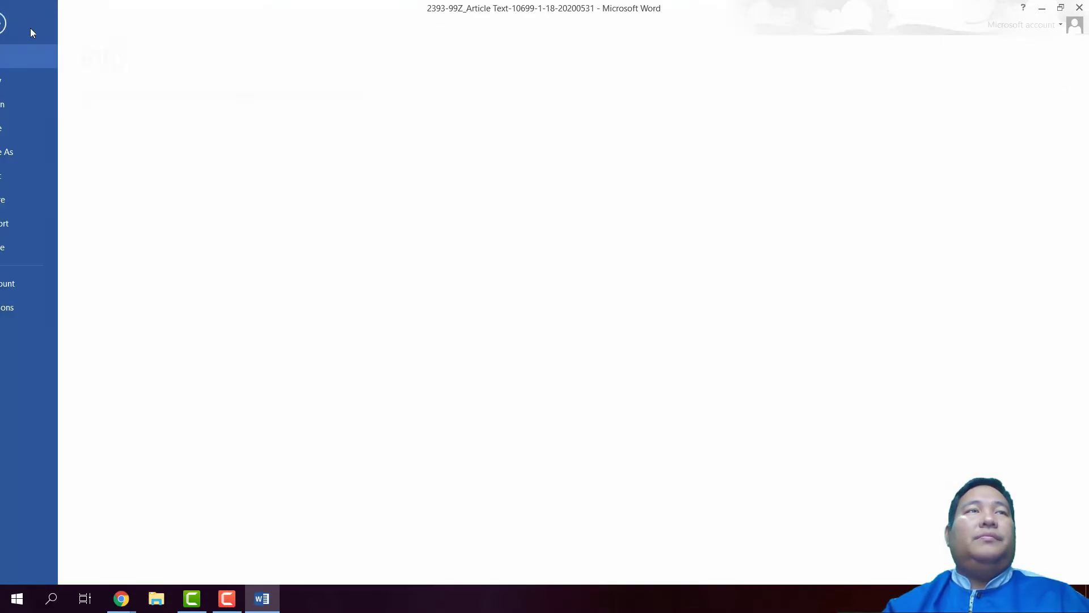
click(52, 146)
click(379, 155)
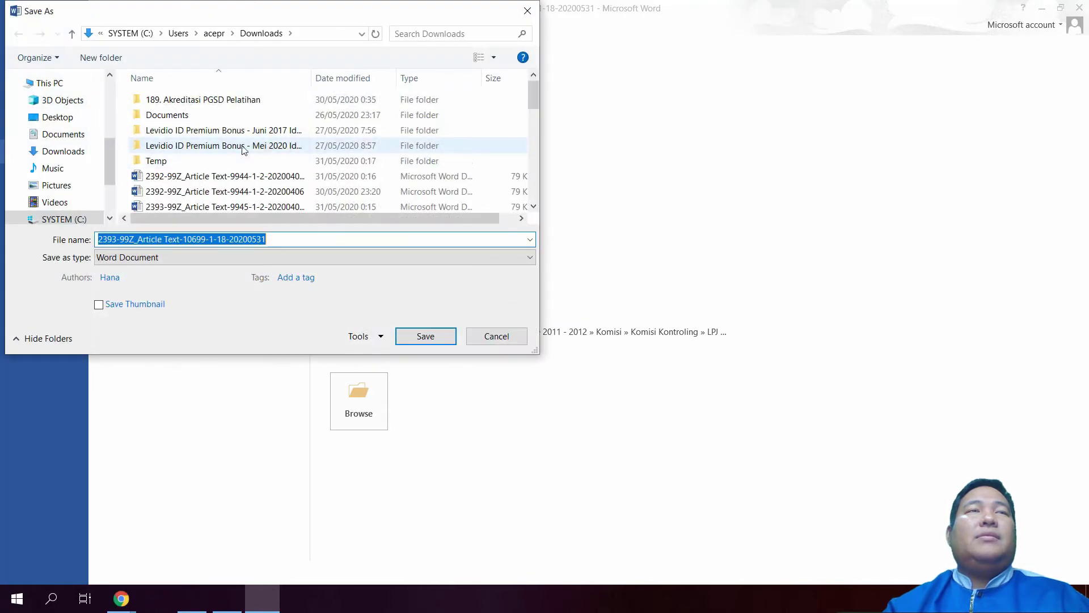
click(76, 117)
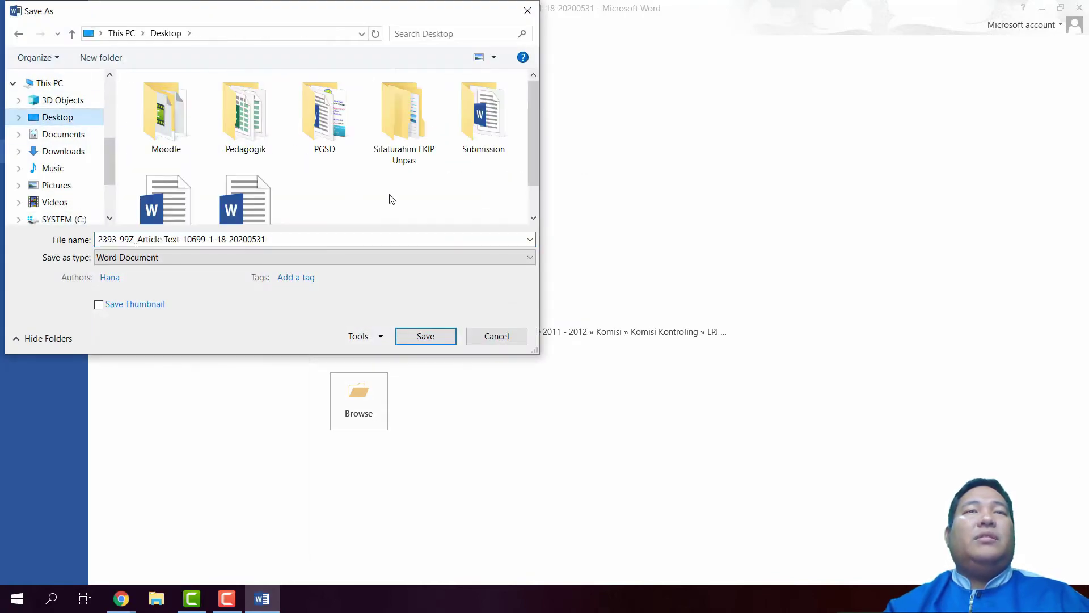
double_click(469, 138)
click(295, 238)
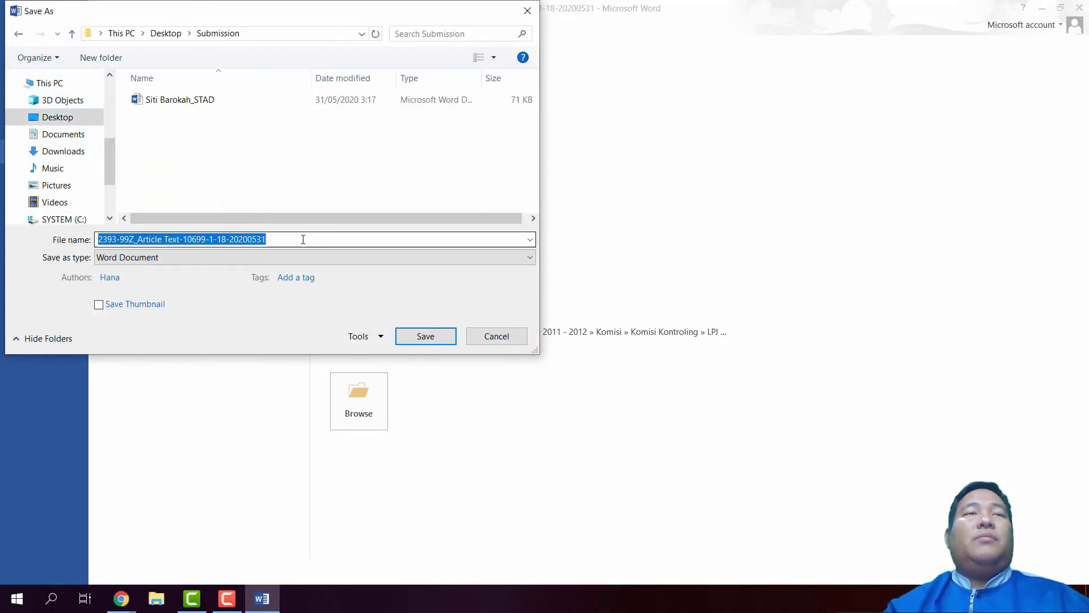
click(205, 102)
click(245, 236)
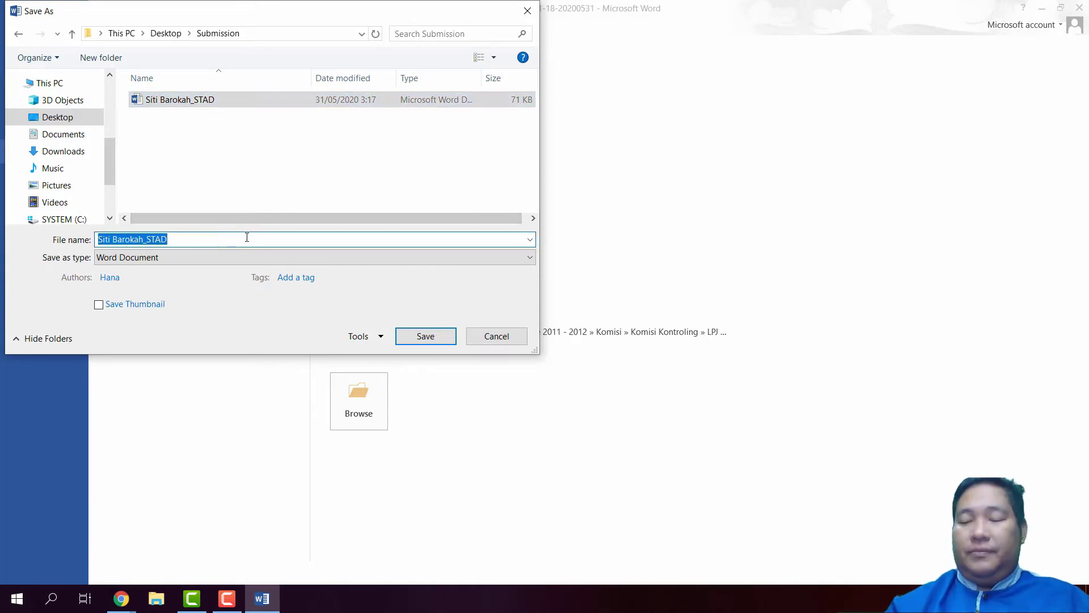
click(247, 237)
text(_2)
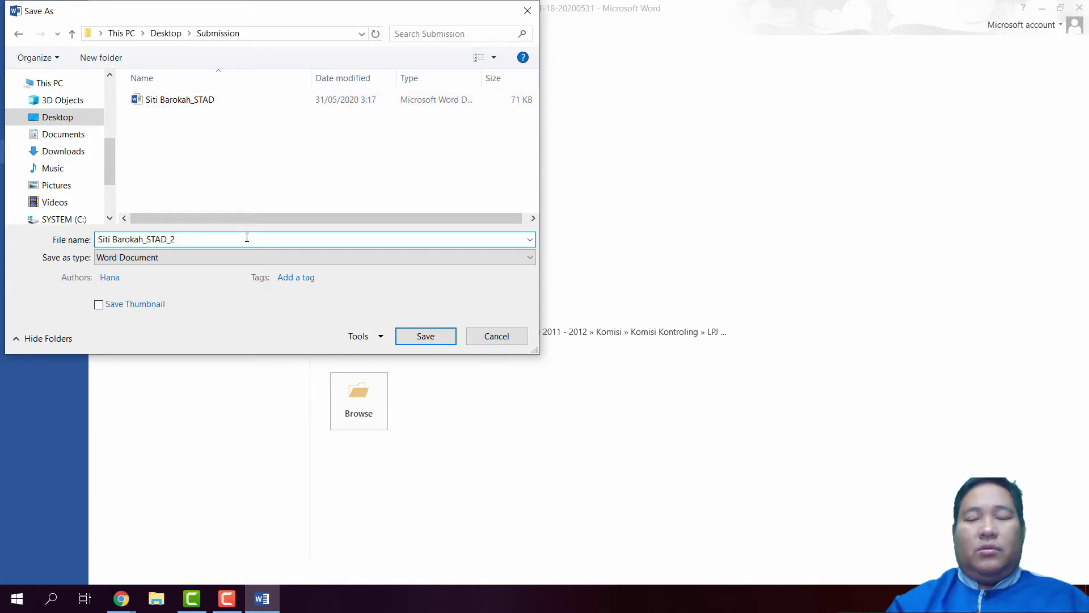
key(Return)
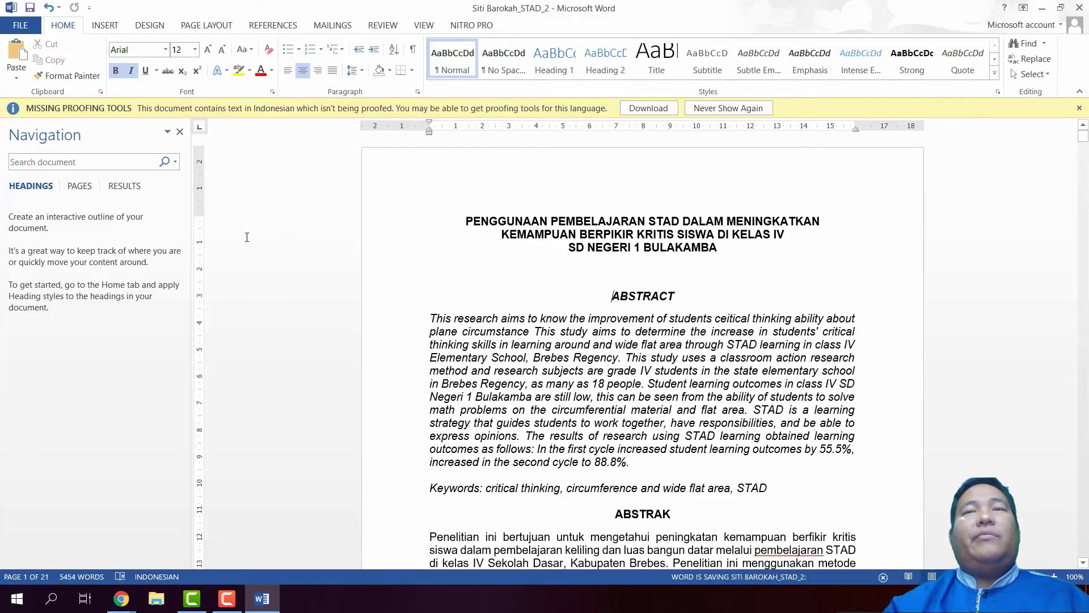
Start a discussion reply saying all feedback has been implemented and is ready for the next step
click(1079, 8)
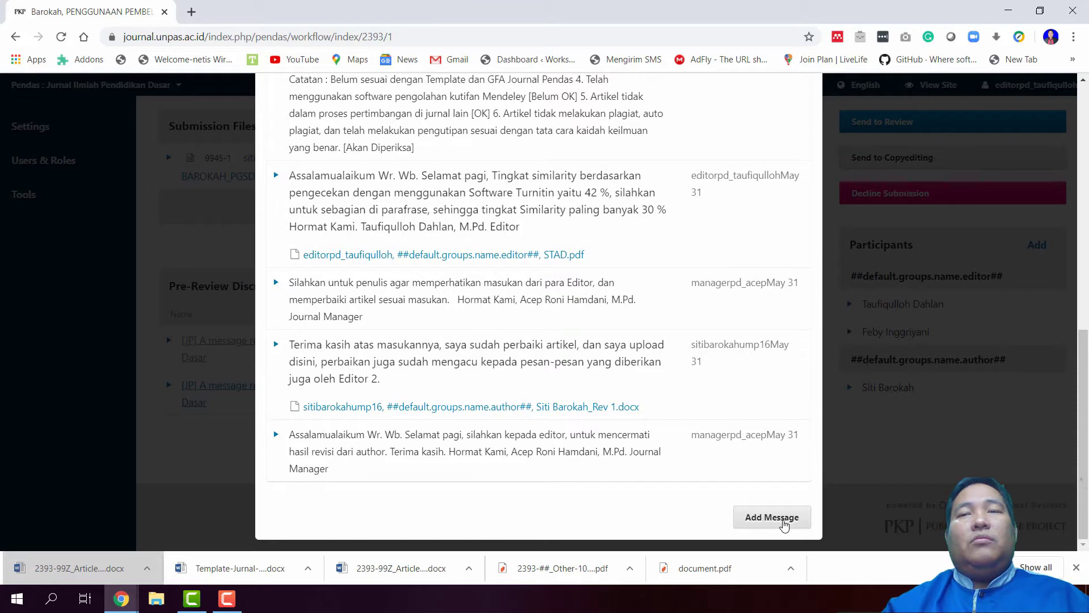
click(784, 525)
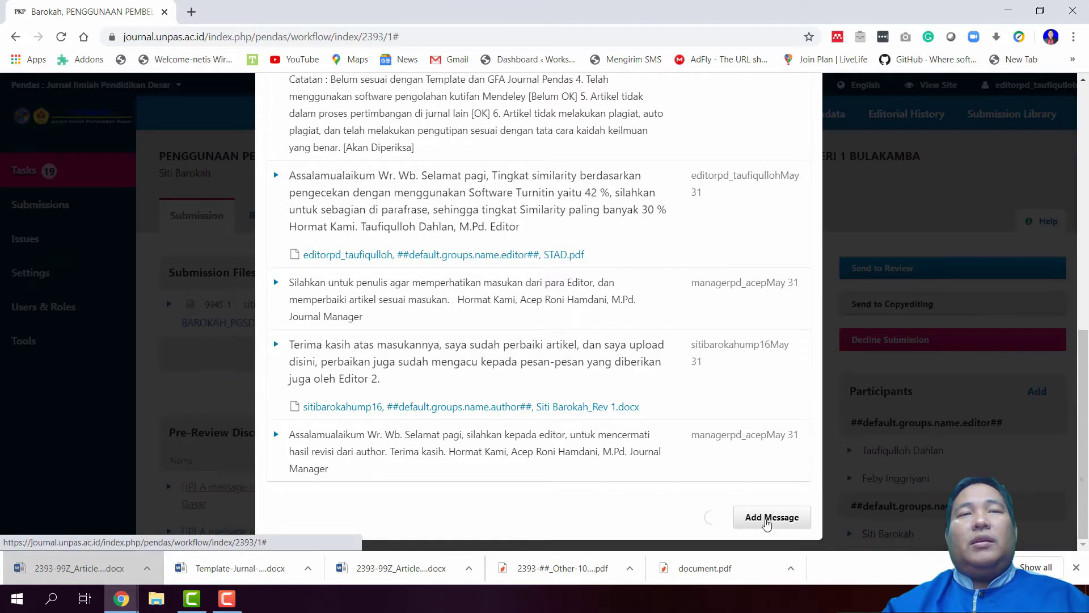
scroll(510, 443, down, 4)
click(399, 378)
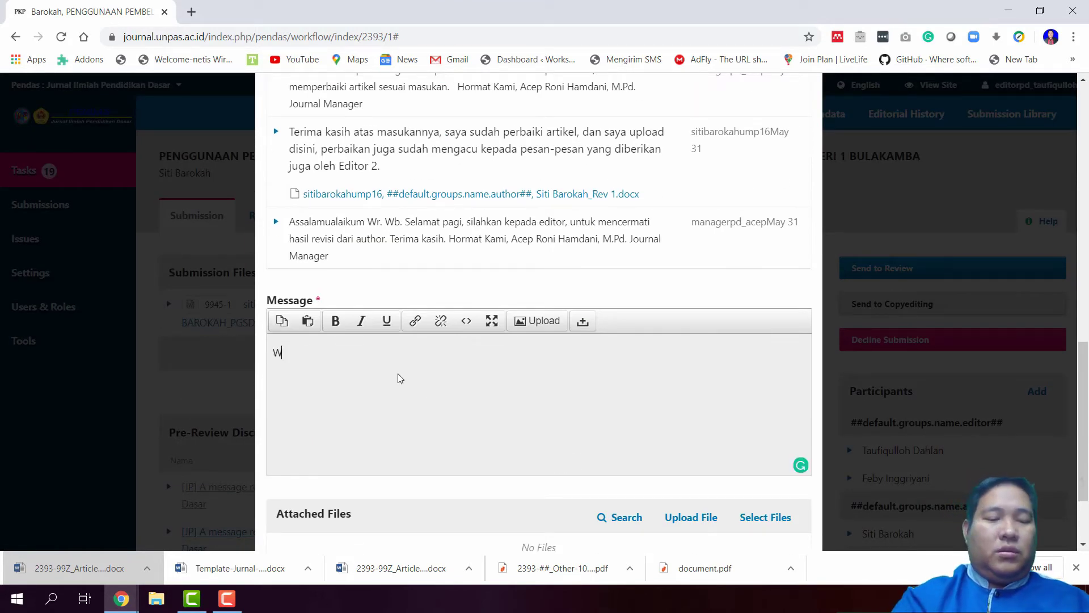
text(Wasl. )
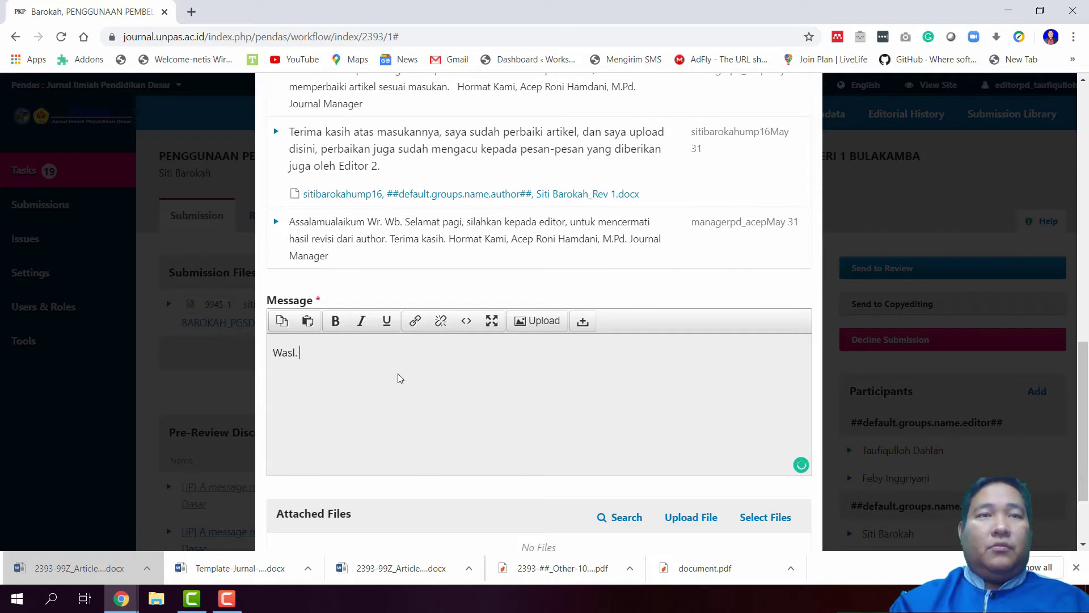
text(Sudah sa)
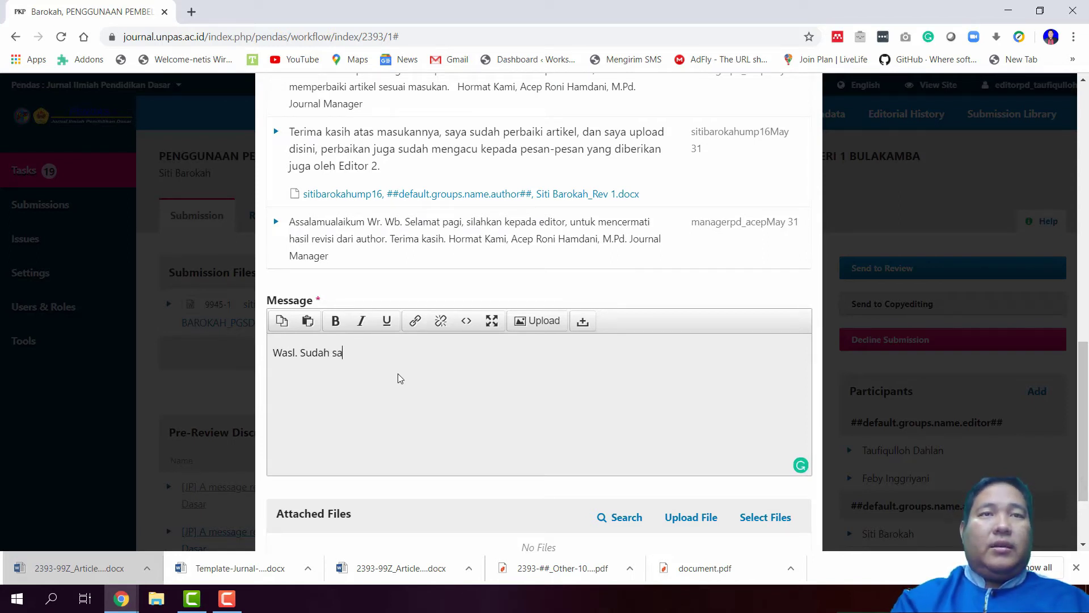
text(ya cek, d)
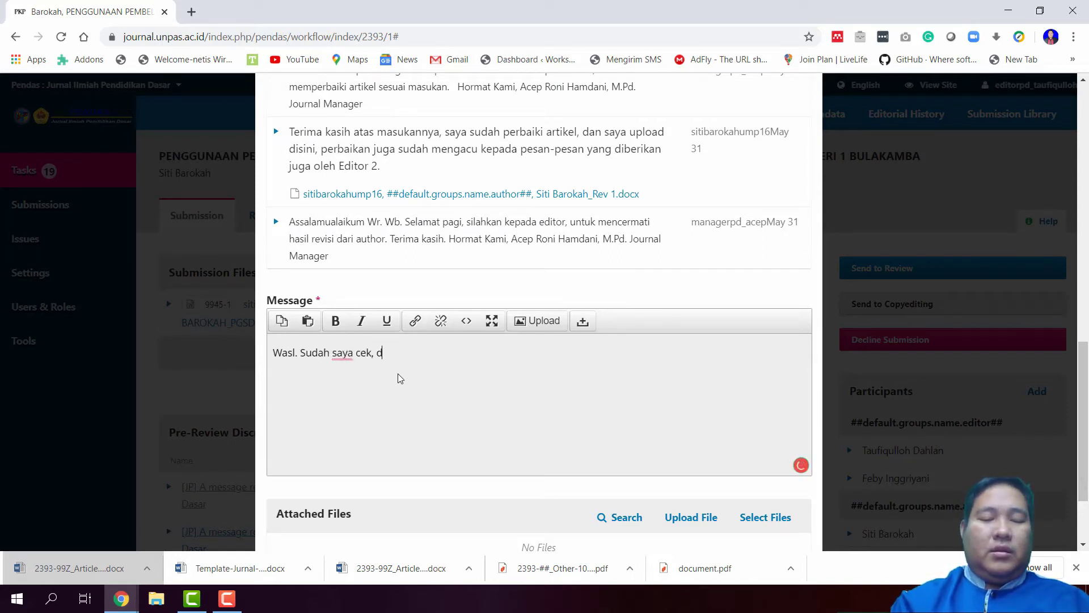
text(an semua masukan su)
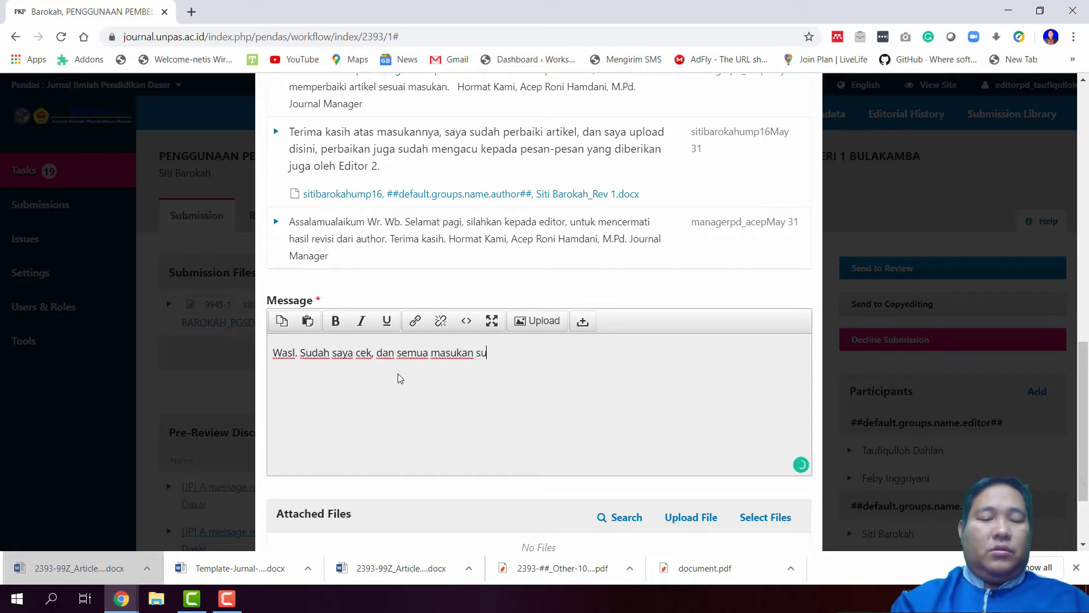
text(dah di implementasika)
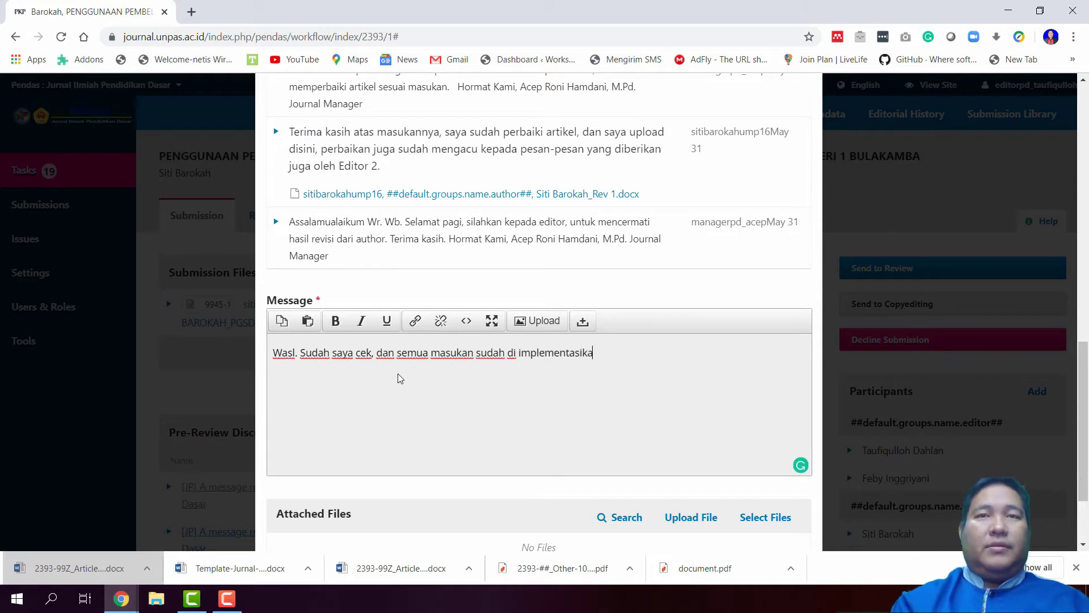
text(n, silahkan apabila)
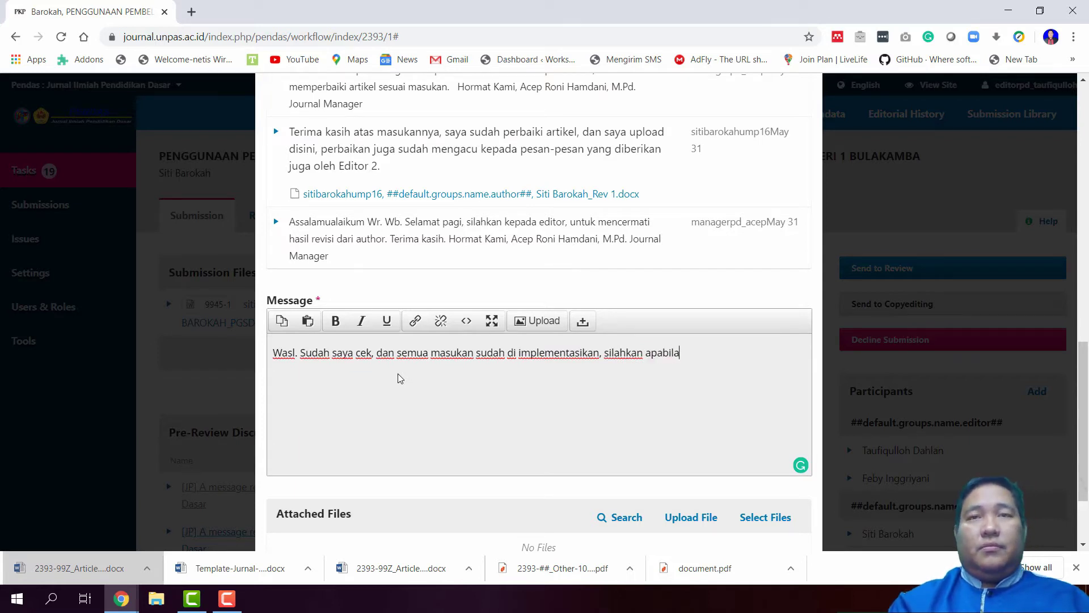
key(BackSpace)
key(BackSpace)
key(BackSpace)
key(BackSpace)
key(BackSpace)
key(BackSpace)
key(BackSpace)
key(BackSpace)
key(BackSpace)
key(BackSpace)
key(BackSpace)
key(BackSpace)
key(BackSpace)
key(BackSpace)
key(BackSpace)
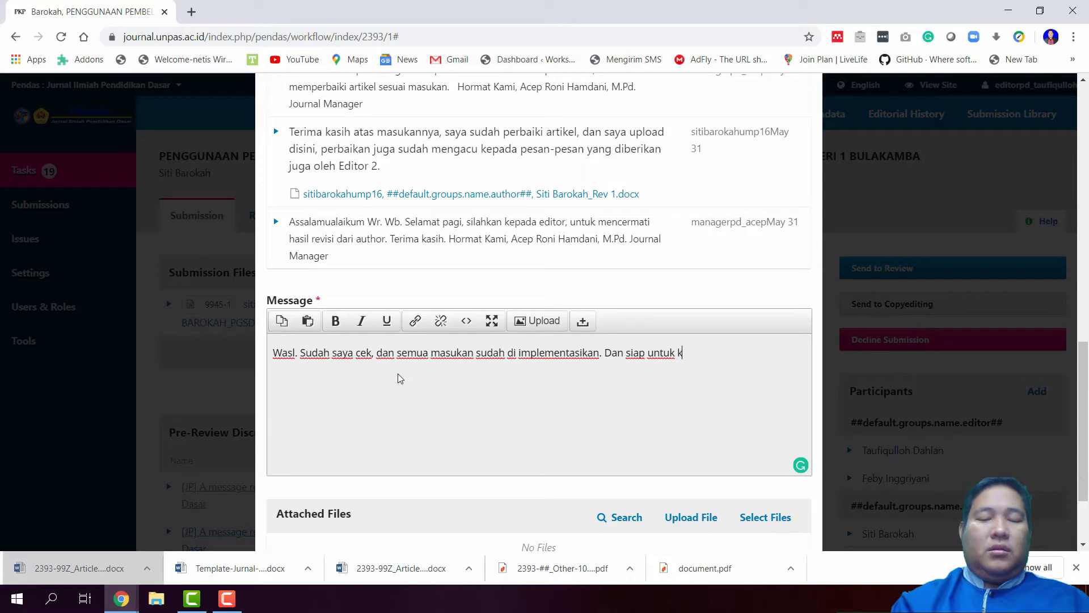
text(lankang)
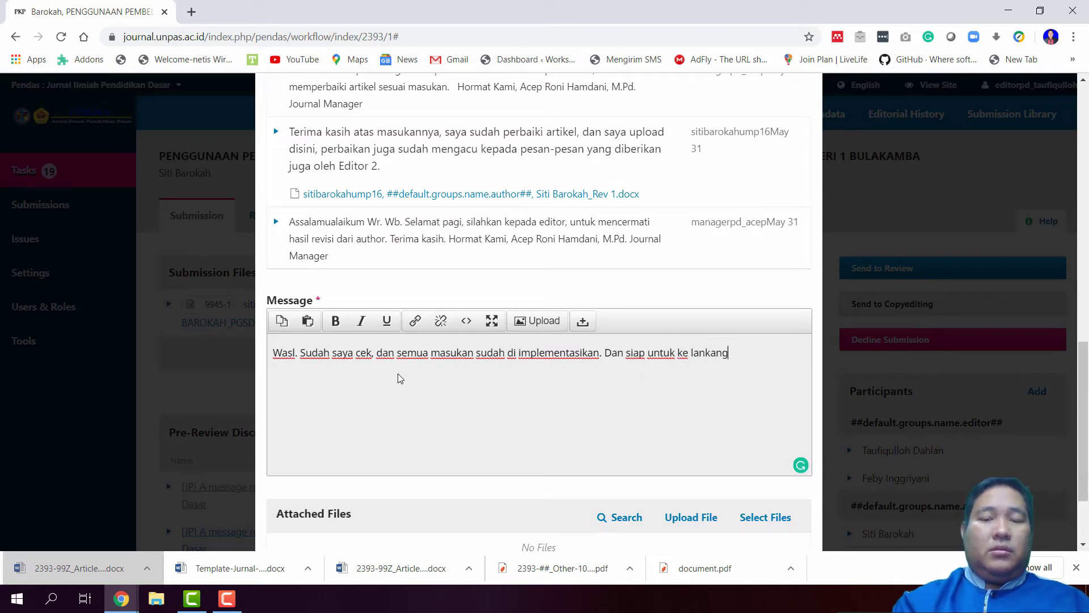
key(BackSpace)
key(BackSpace)
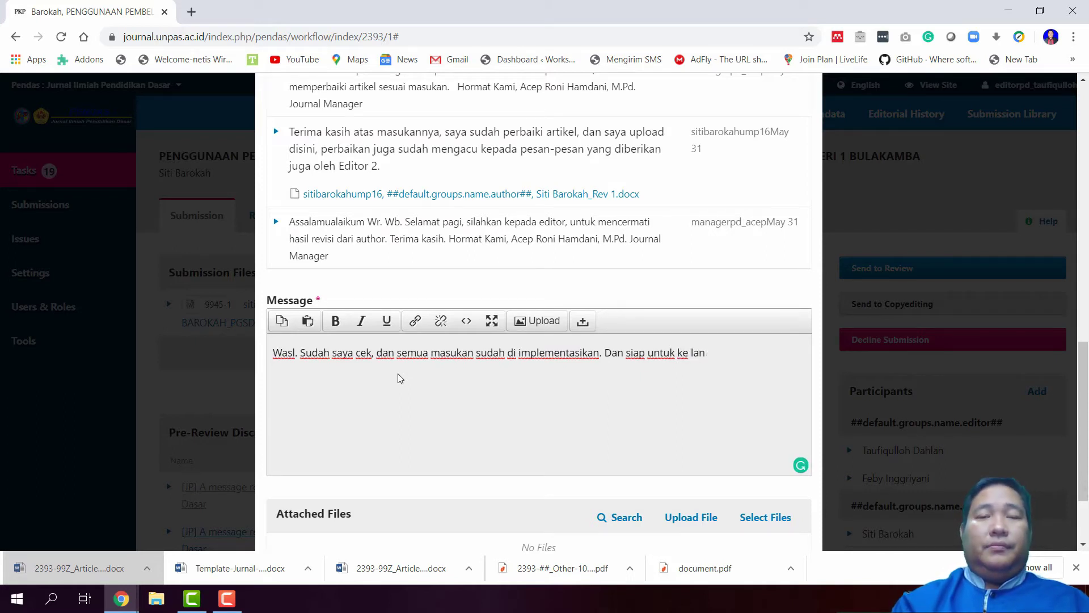
text(ka)
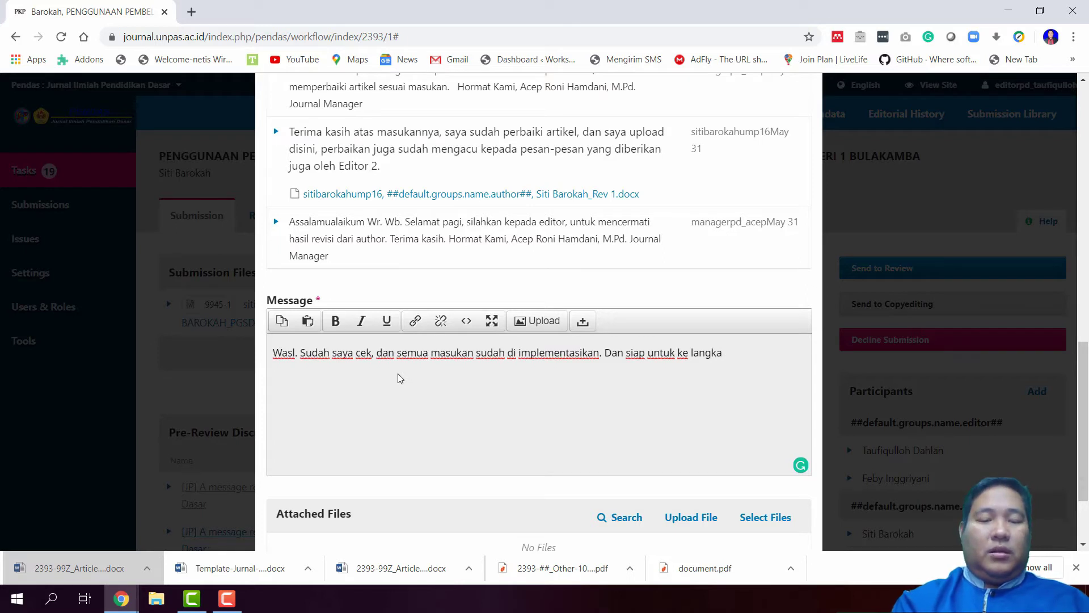
text(th selanjutn)
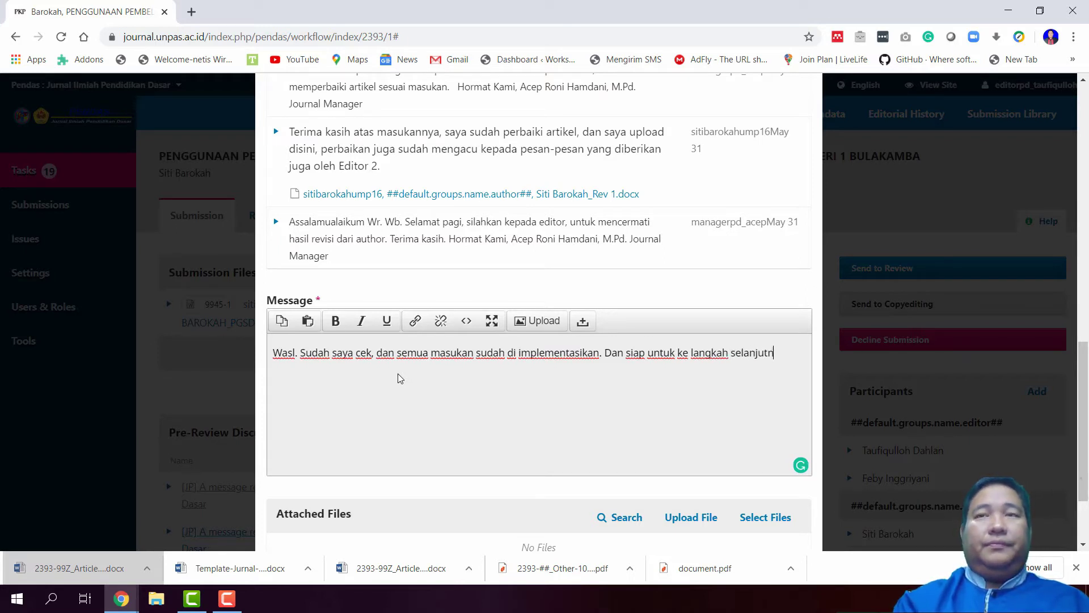
text(ya)
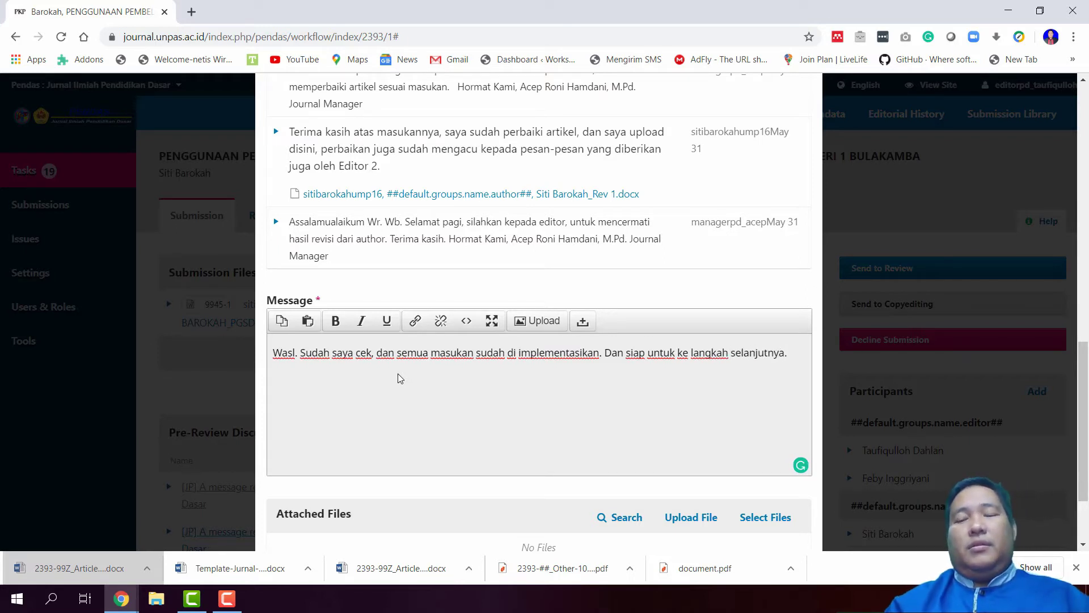
text(.)
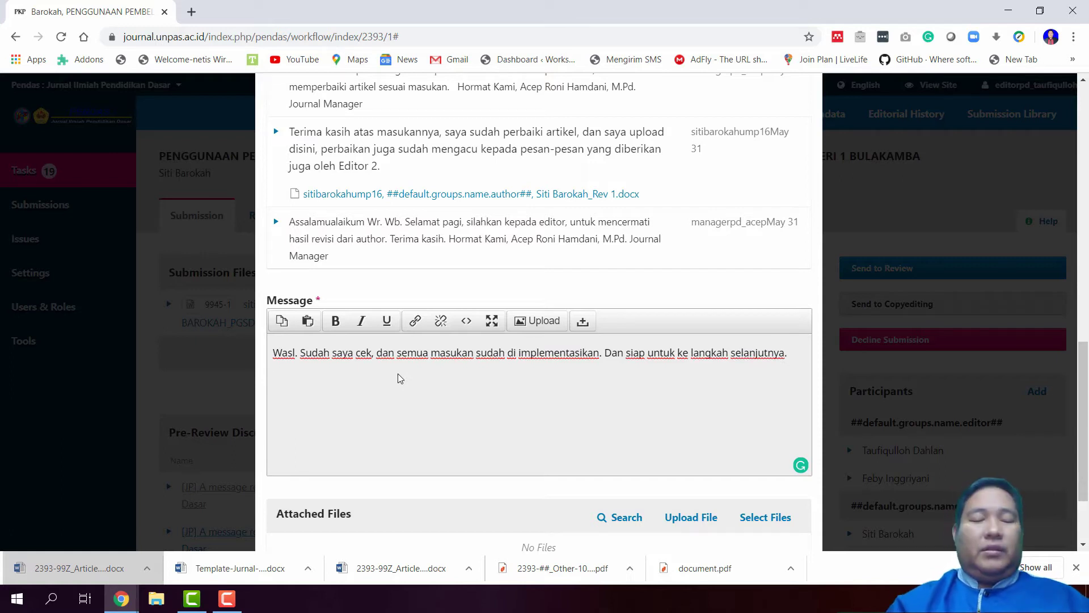
Sign the reply with 'Hormat Kami', the editor's name with a capitalised surname, and 'Editor'
key(Return)
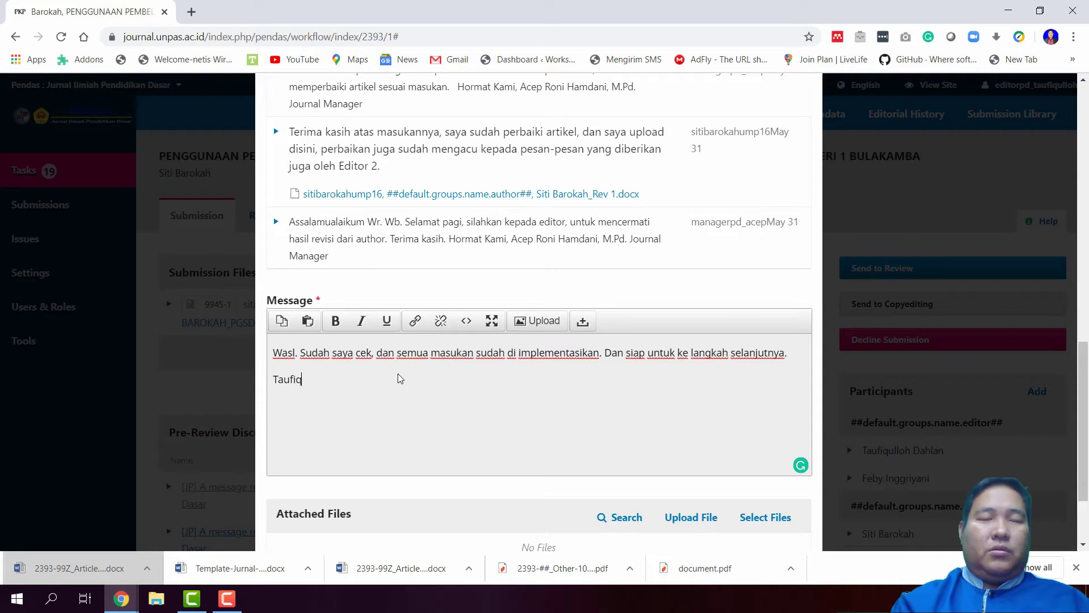
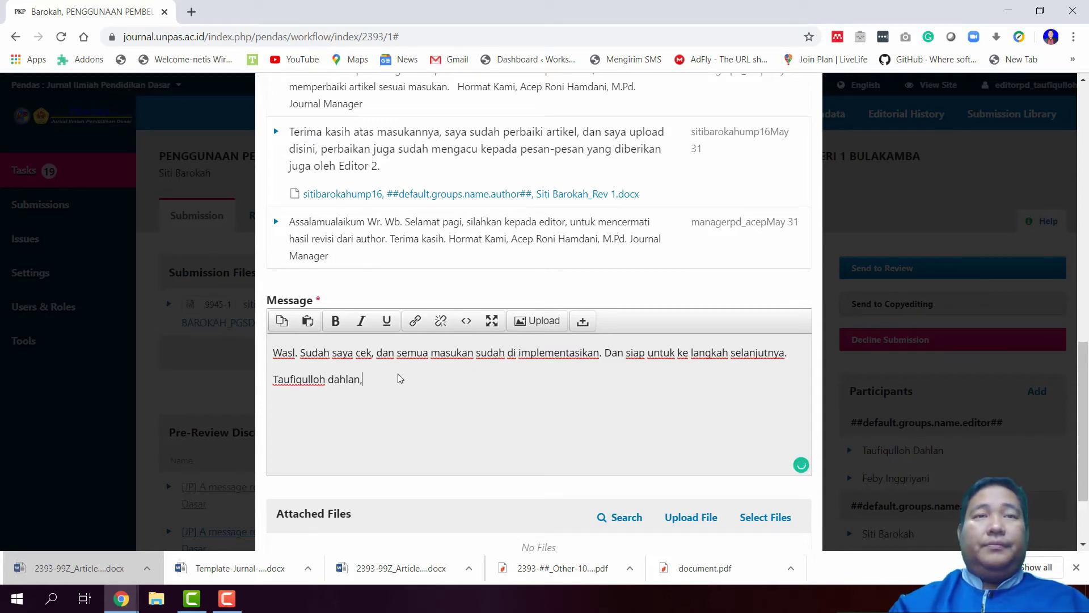
key(Return)
text(Editor)
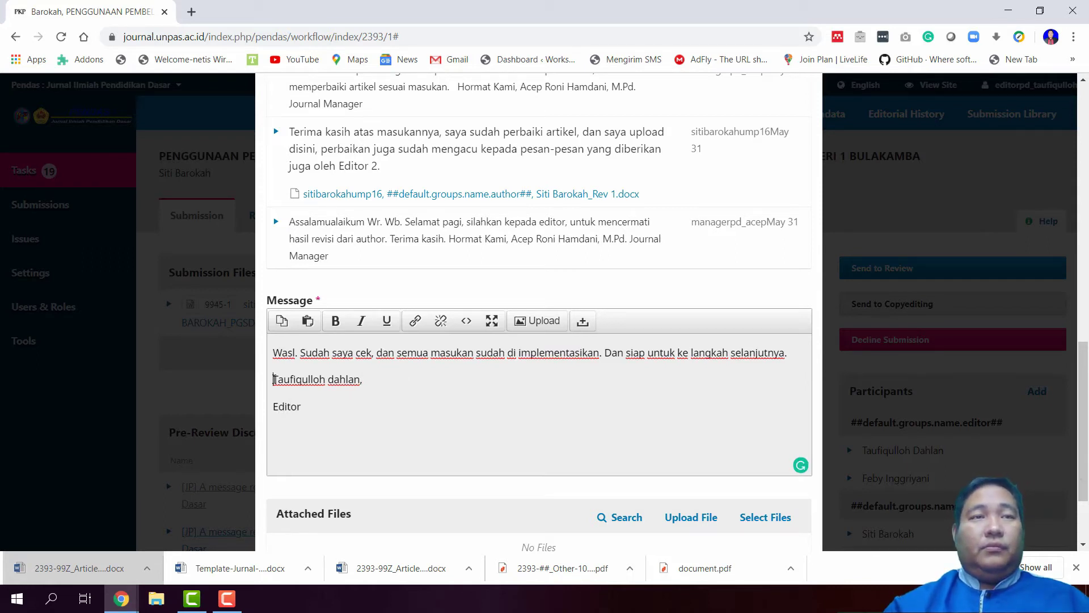
key(Return)
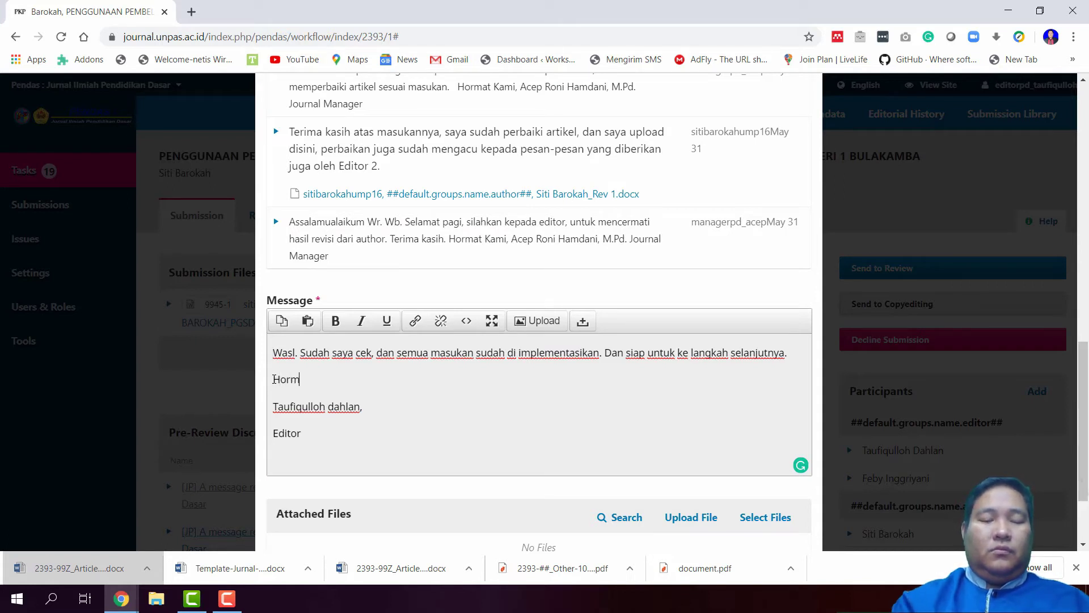
text(Hormat Kami)
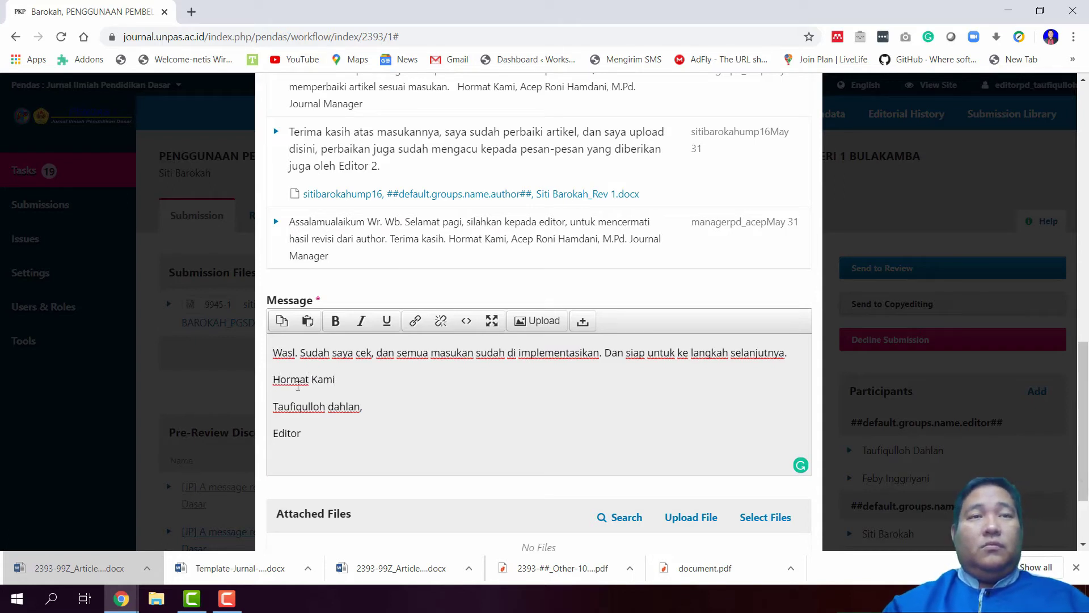
key(BackSpace)
text(D)
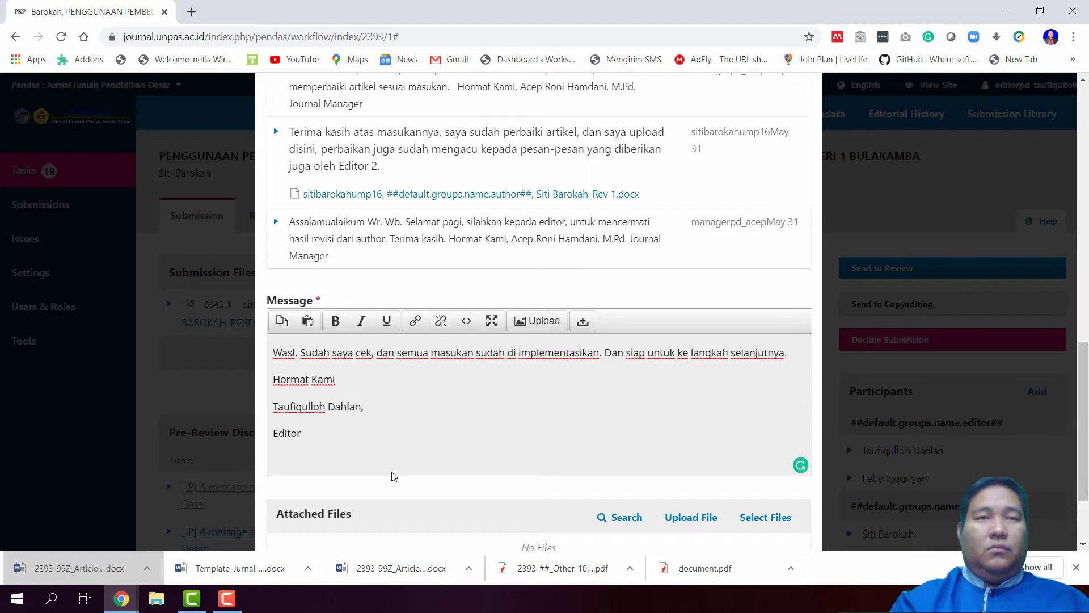
key(ctrl+a)
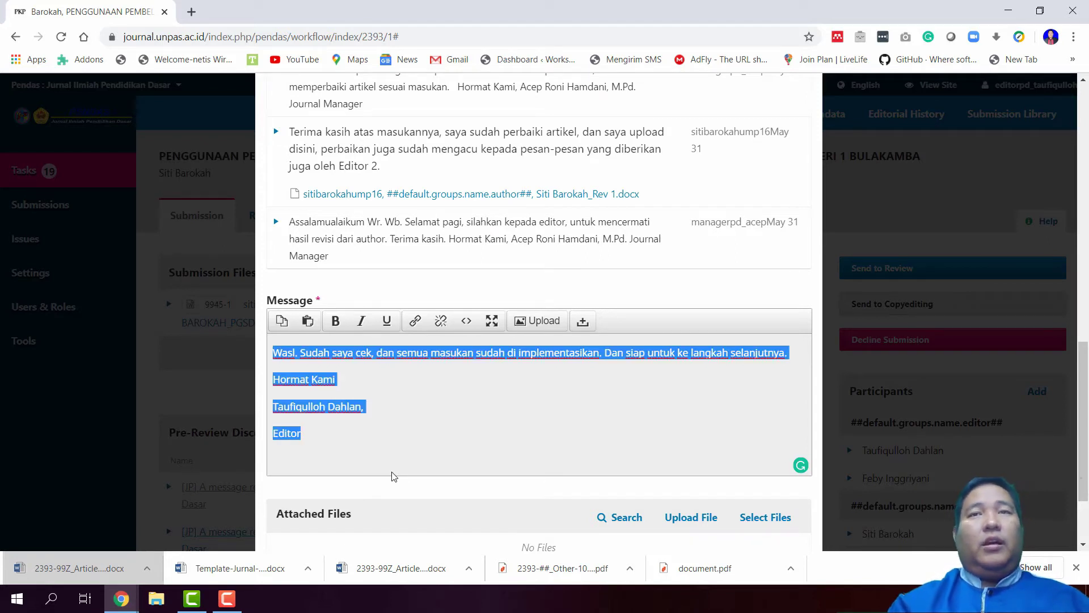
click(394, 474)
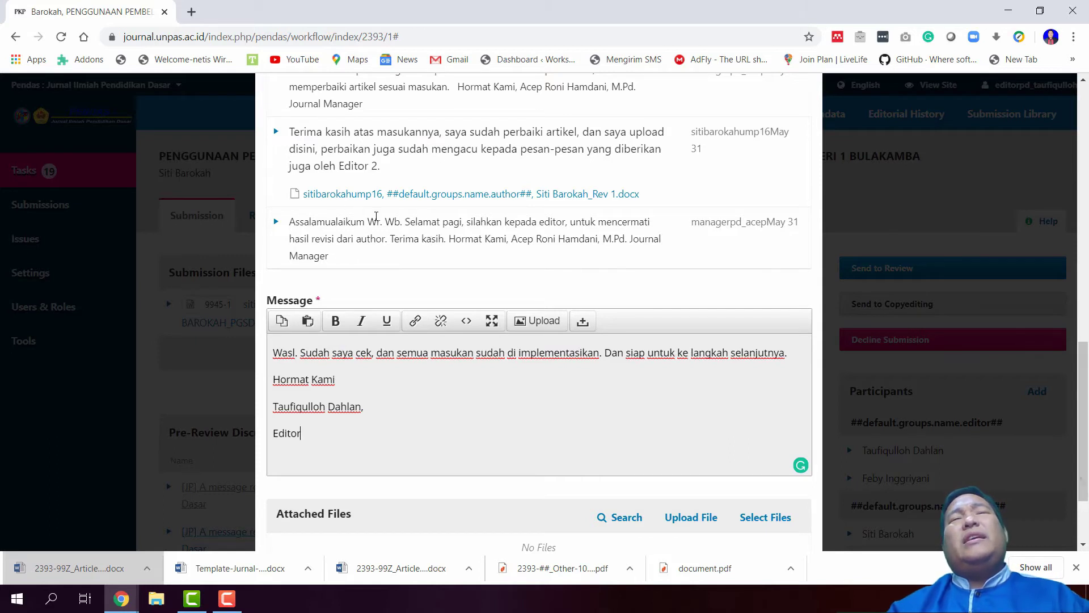
scroll(445, 426, down, 2)
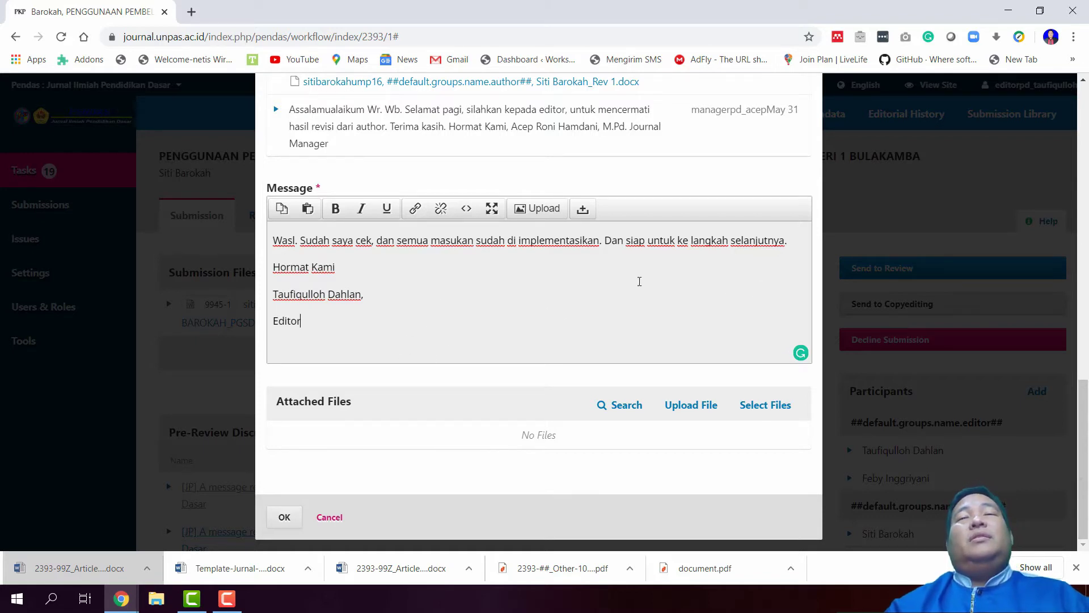
Copy the full reply text to the clipboard
drag(364, 335, 267, 240)
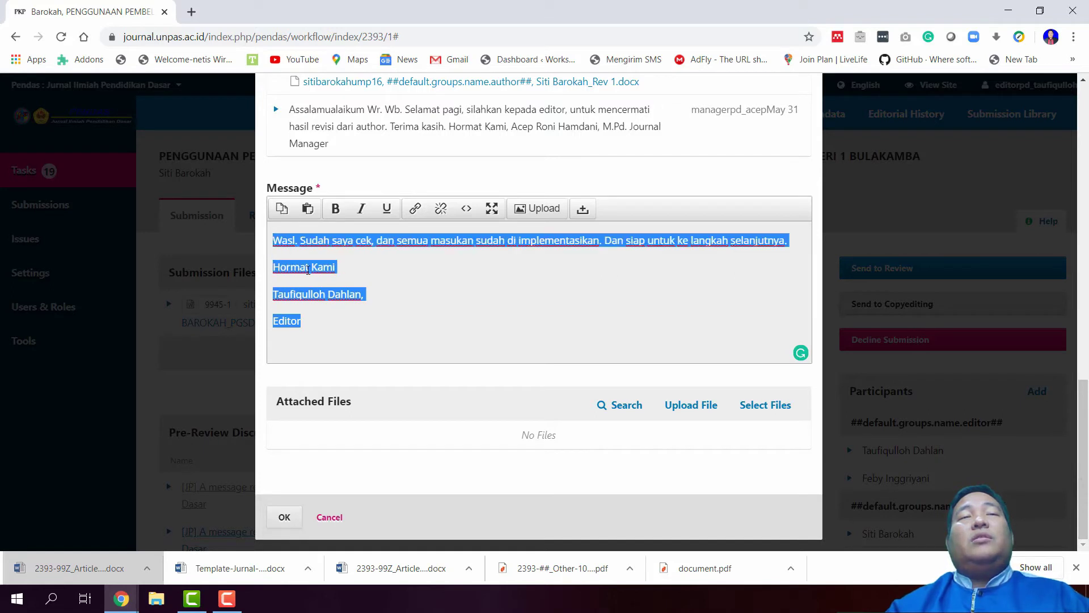
right_click(308, 269)
click(363, 320)
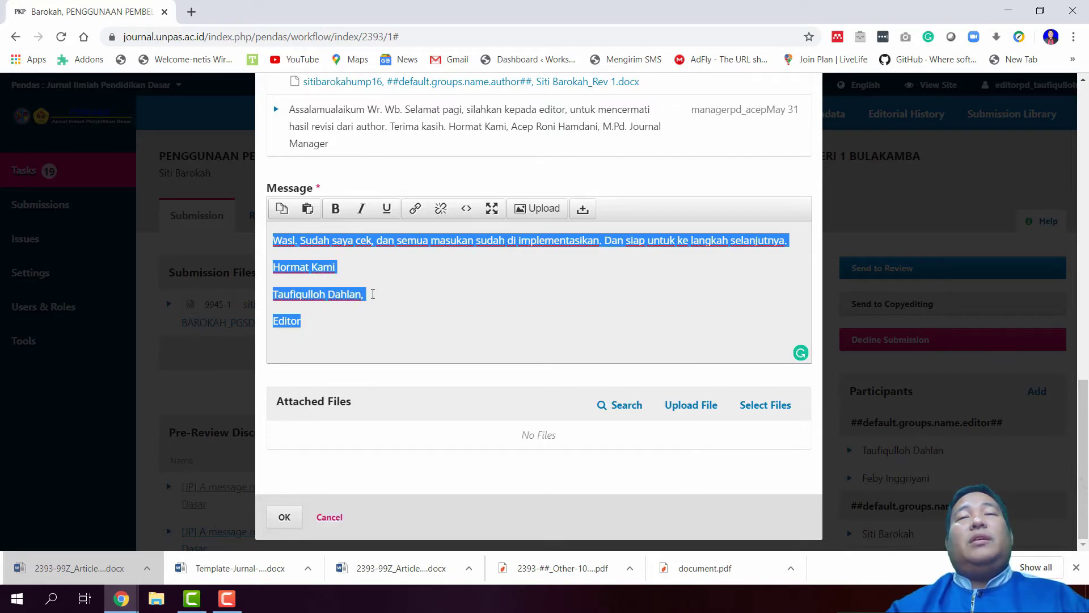
Post the reply, review the first pre-review discussion's thread, and close it
click(284, 516)
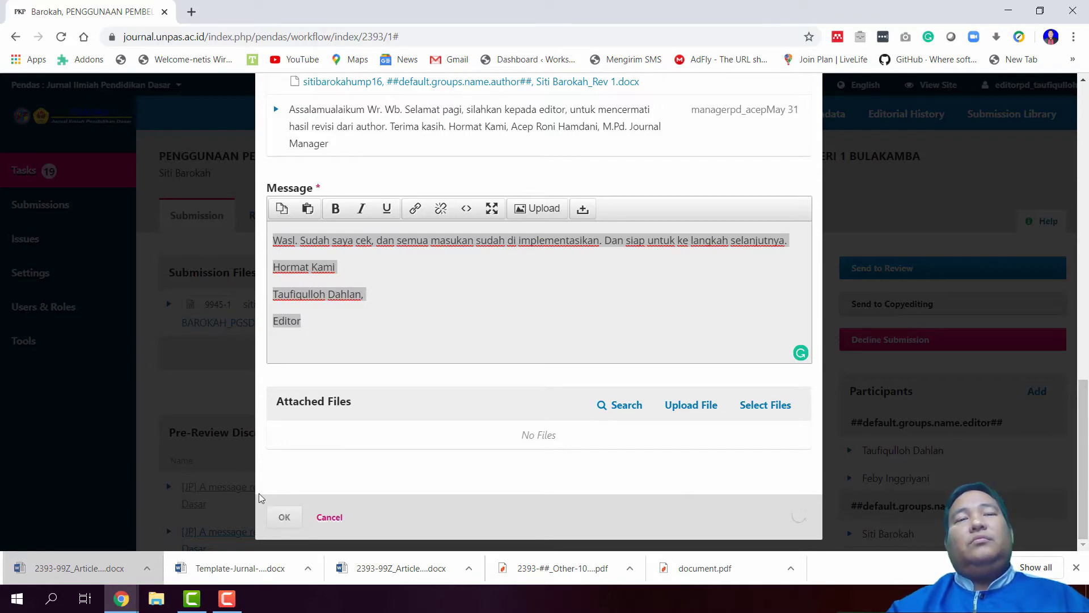
scroll(320, 424, up, 15)
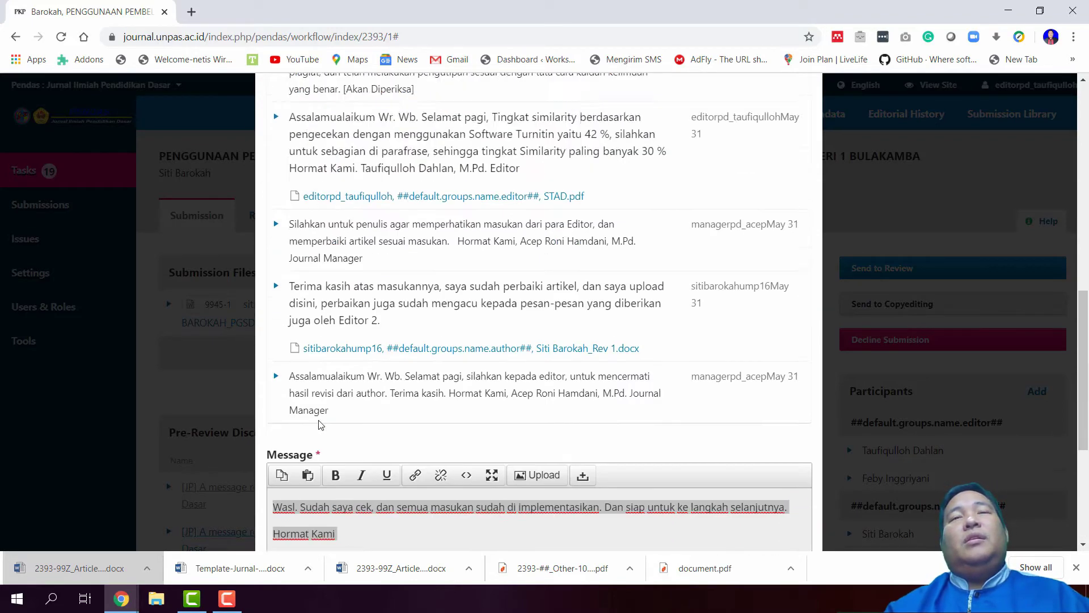
scroll(321, 424, down, 5)
scroll(319, 422, down, 10)
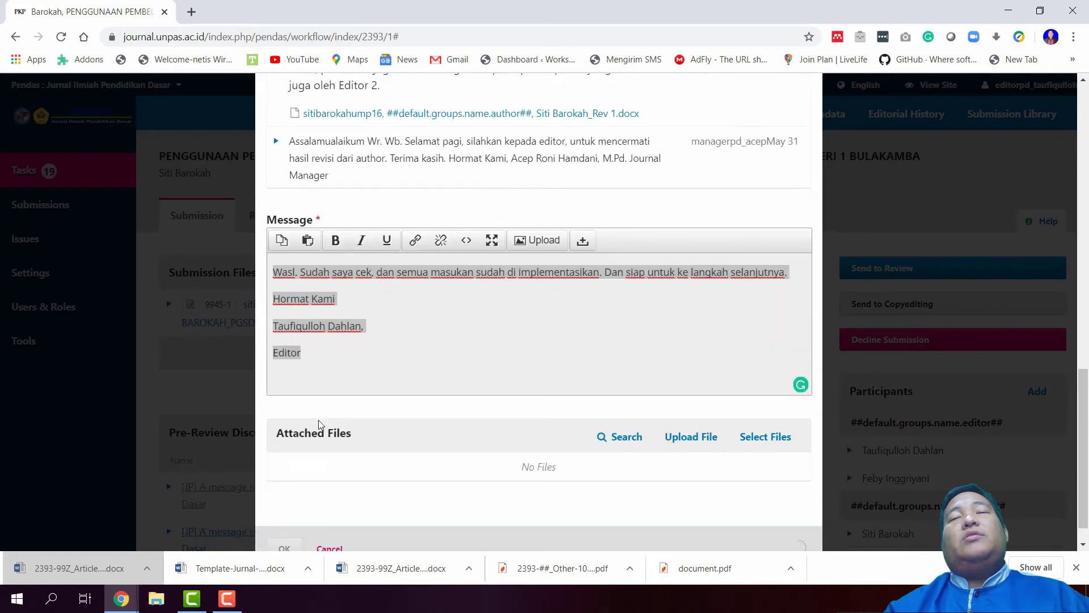
scroll(487, 384, up, 12)
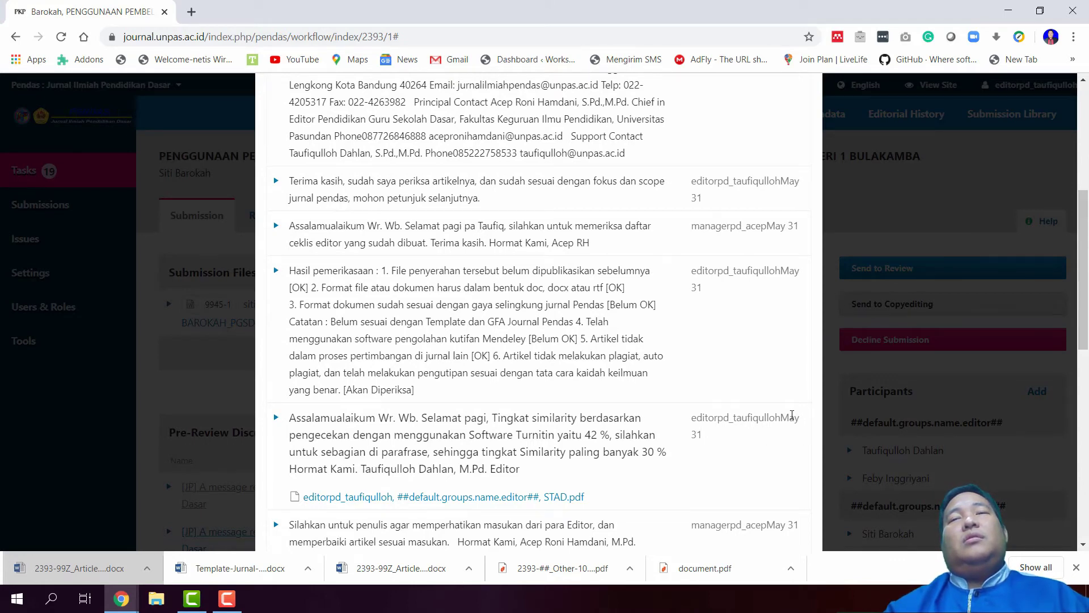
scroll(791, 415, down, 9)
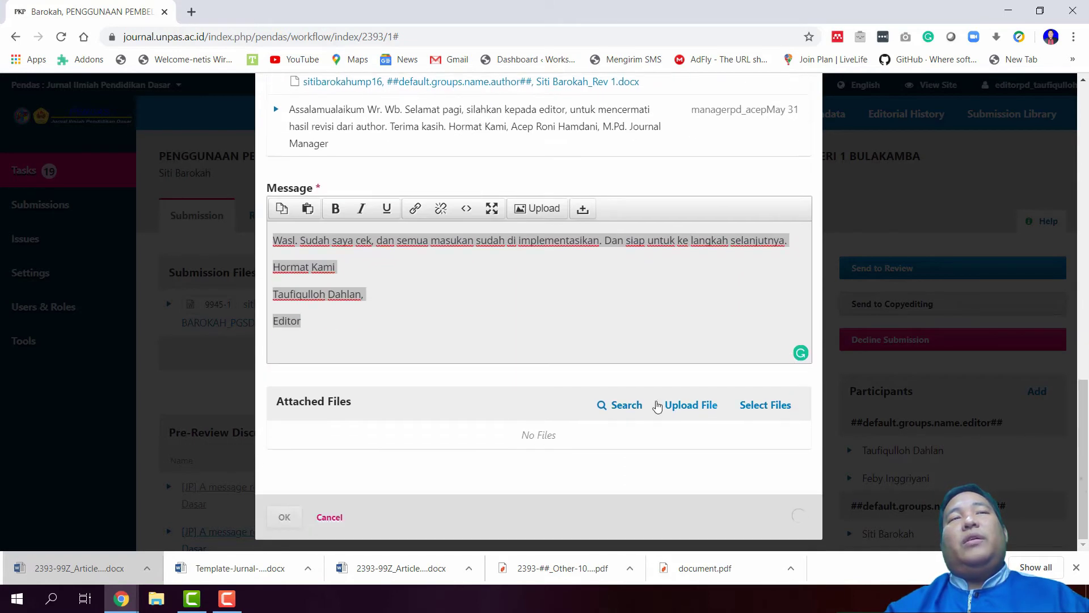
scroll(657, 406, up, 3)
scroll(656, 406, up, 4)
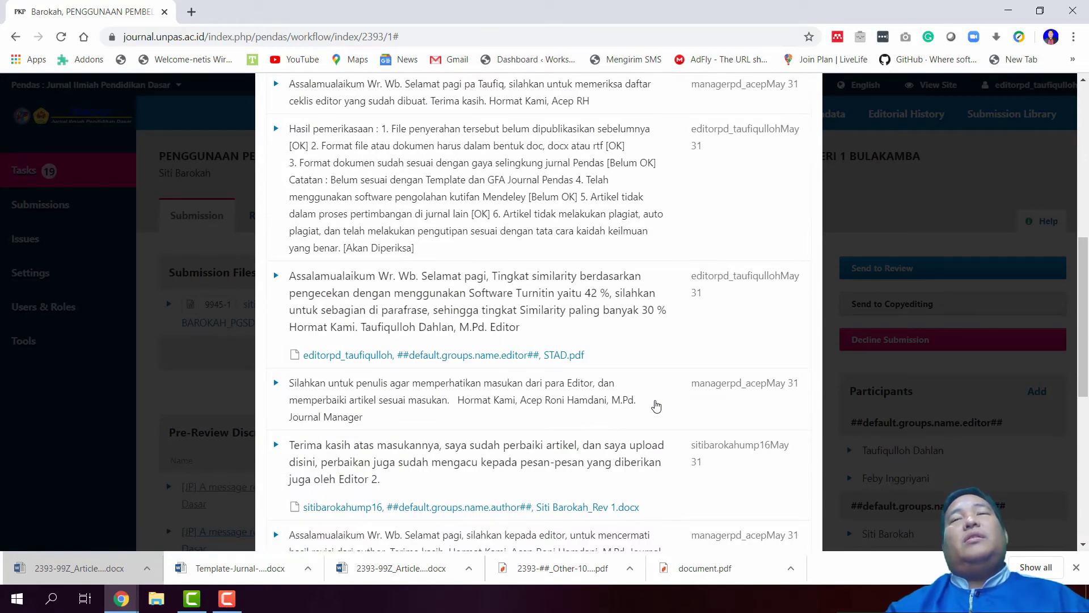
scroll(657, 407, down, 8)
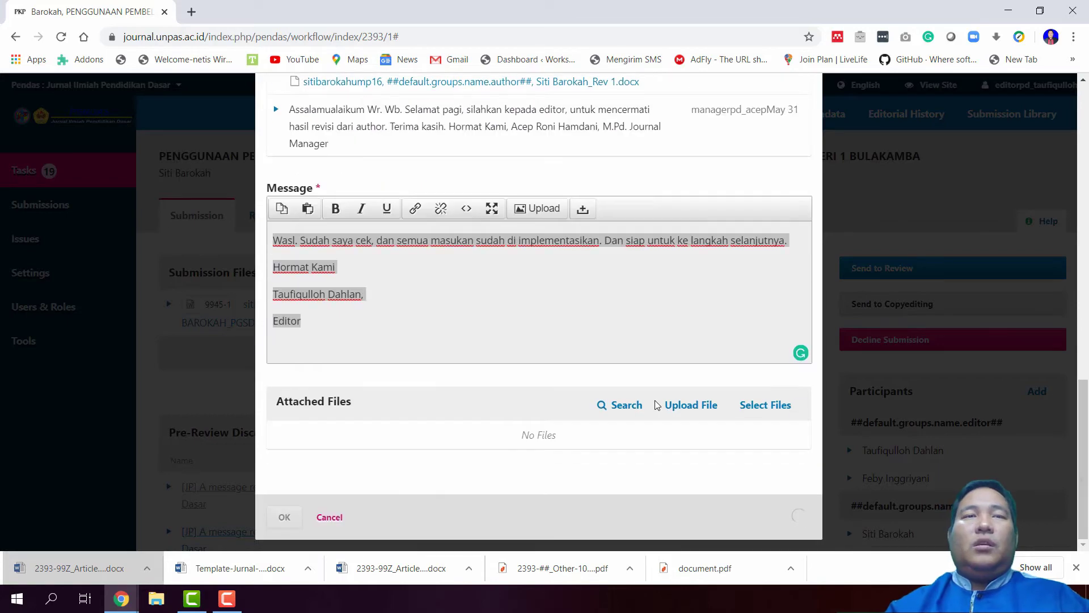
scroll(603, 404, up, 15)
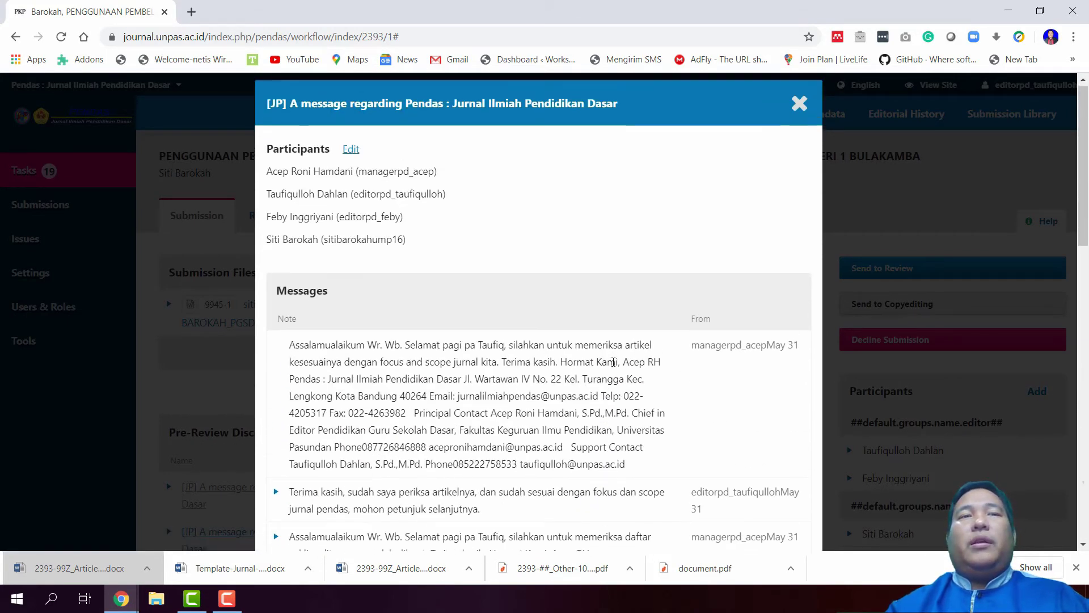
scroll(565, 353, down, 3)
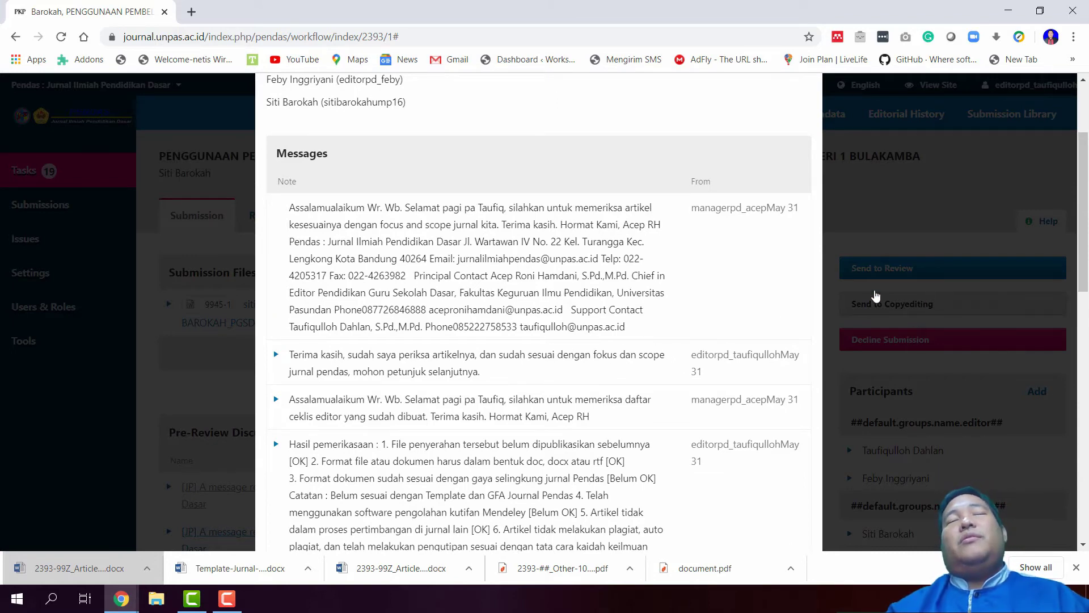
key(Escape)
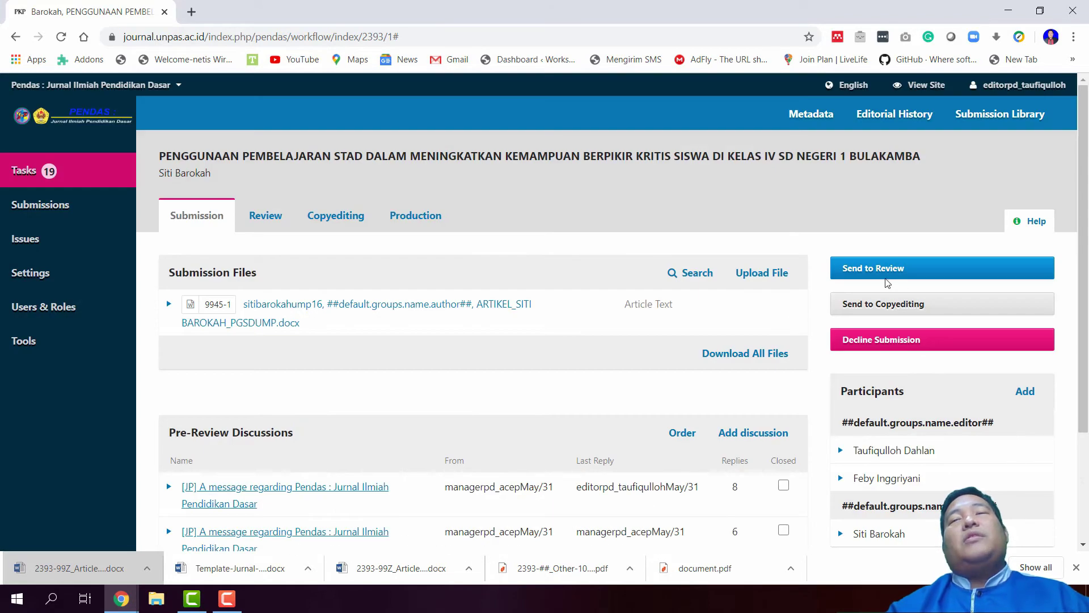
Log out of the current editor account from the user menu
scroll(889, 270, down, 2)
scroll(916, 190, up, 2)
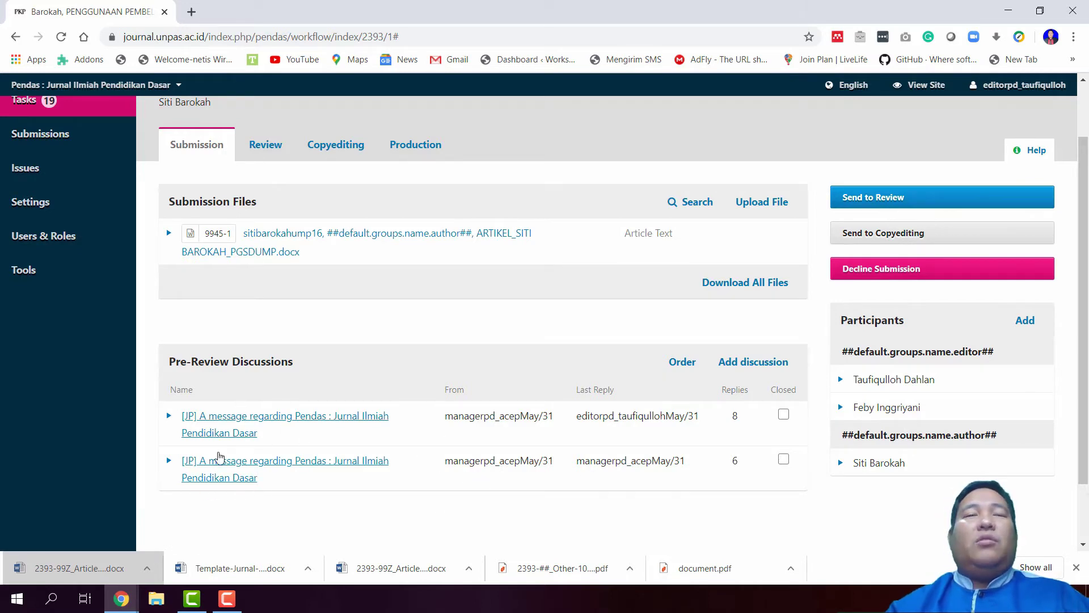
mouse_move(1000, 88)
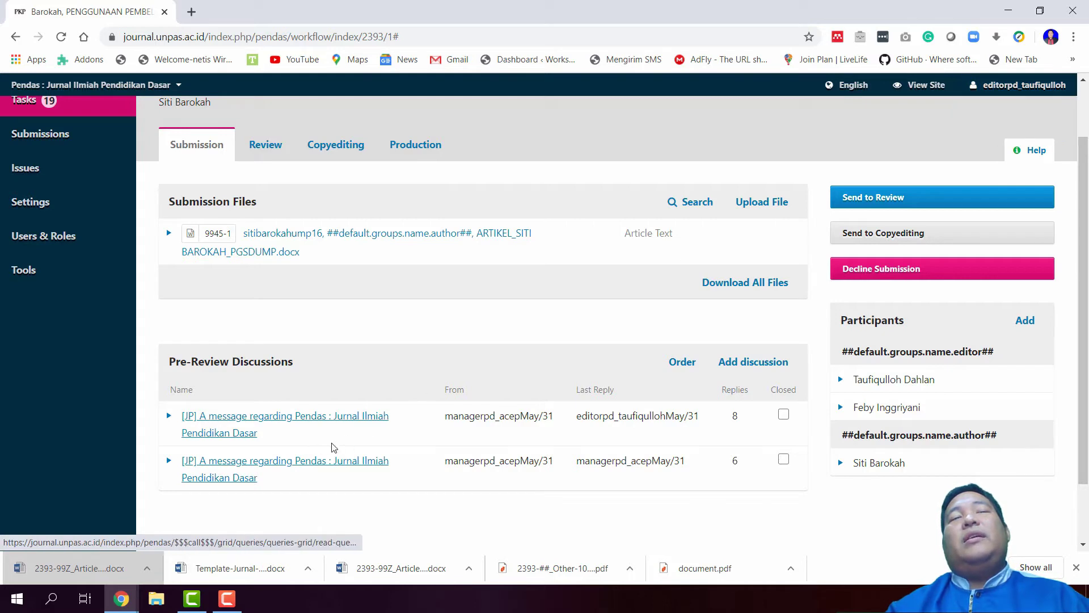
click(985, 131)
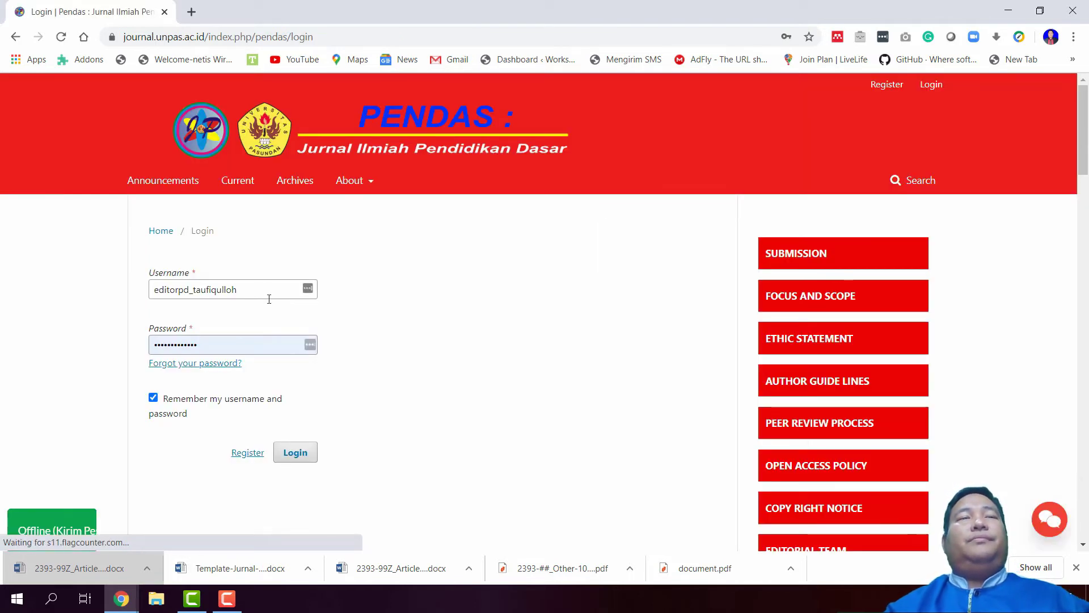
Sign in with the other editor's saved login
drag(250, 290, 119, 300)
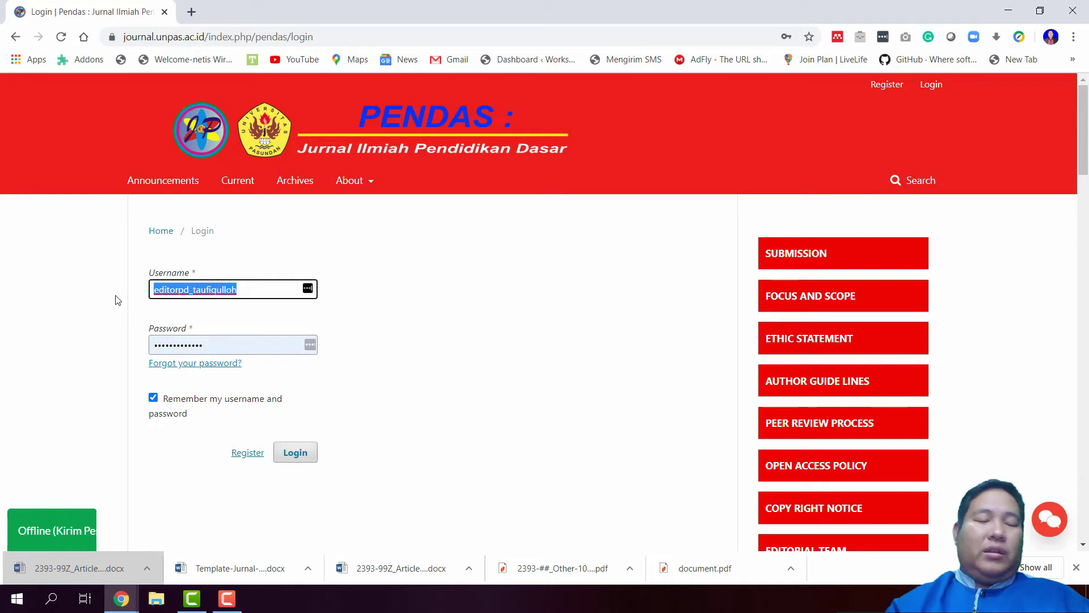
text(edito)
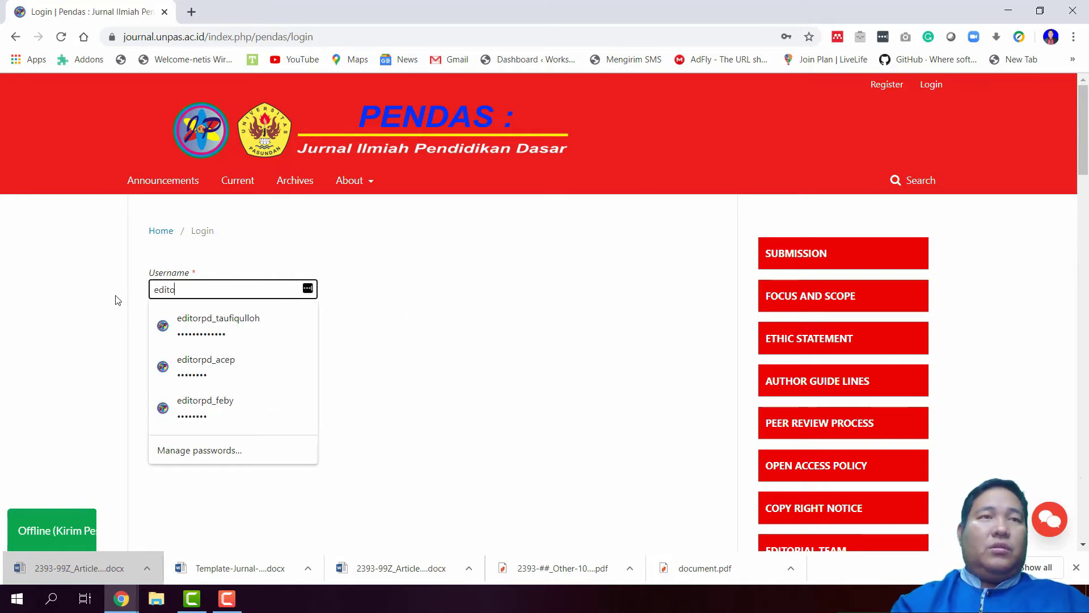
click(261, 414)
click(309, 454)
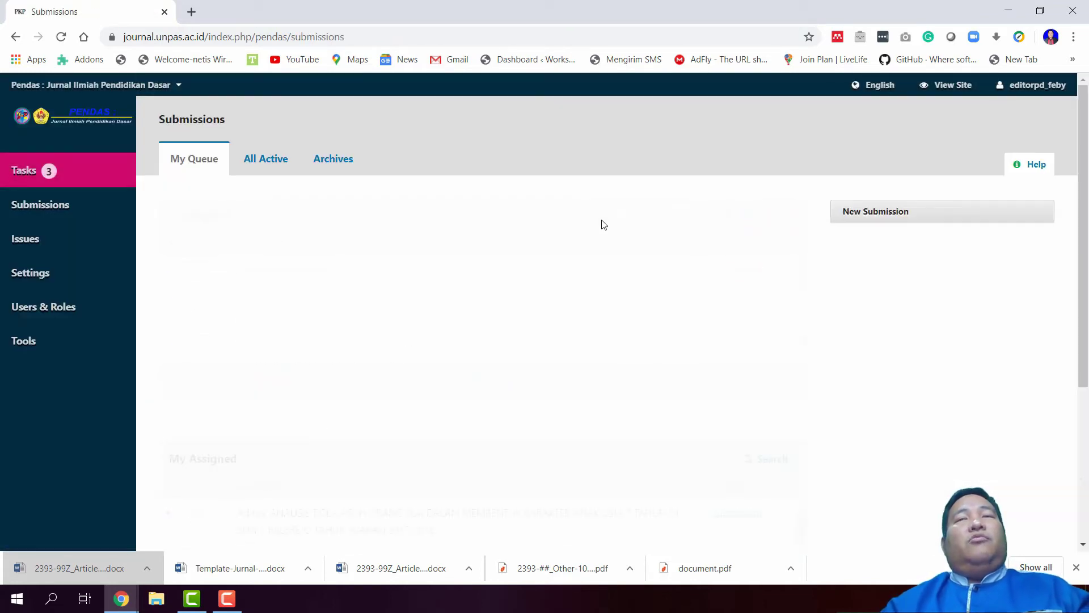
Search All Active submissions by author 'siti' and open submission 2393's workflow
click(267, 165)
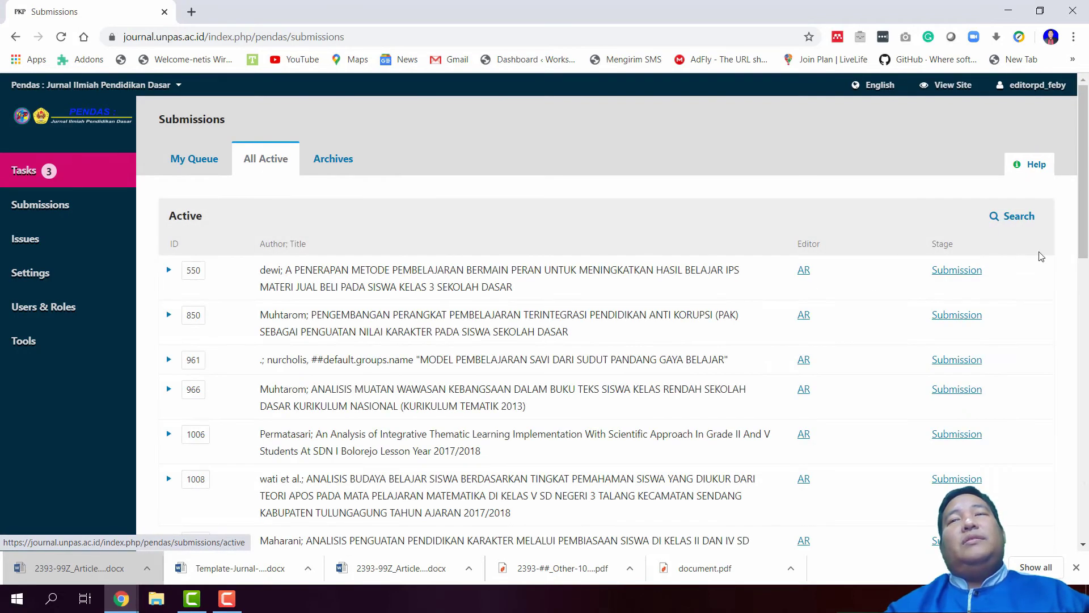
click(1019, 217)
click(744, 258)
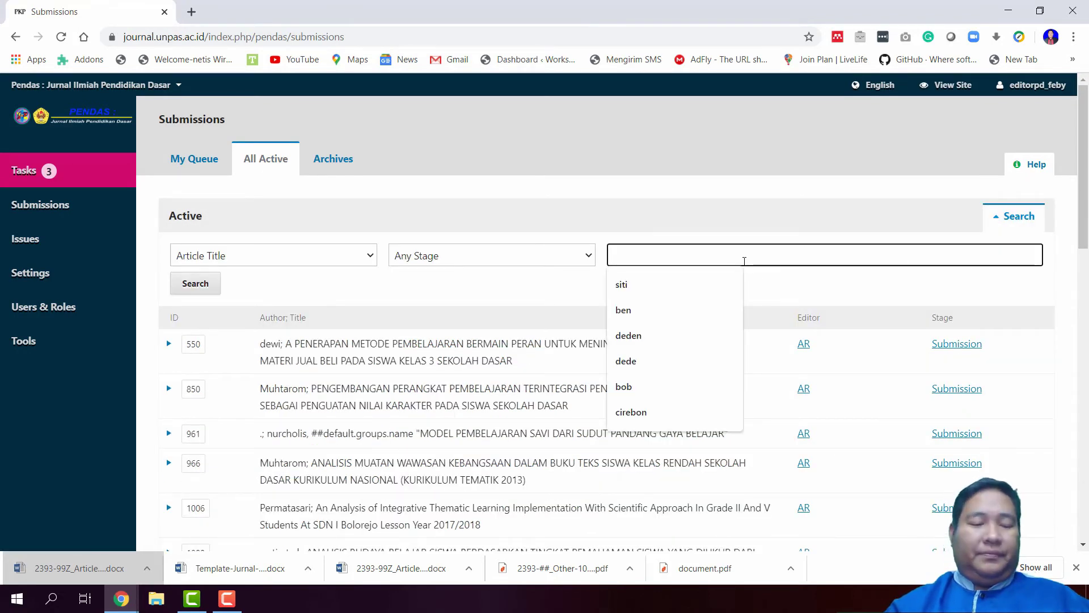
text(siti)
key(Return)
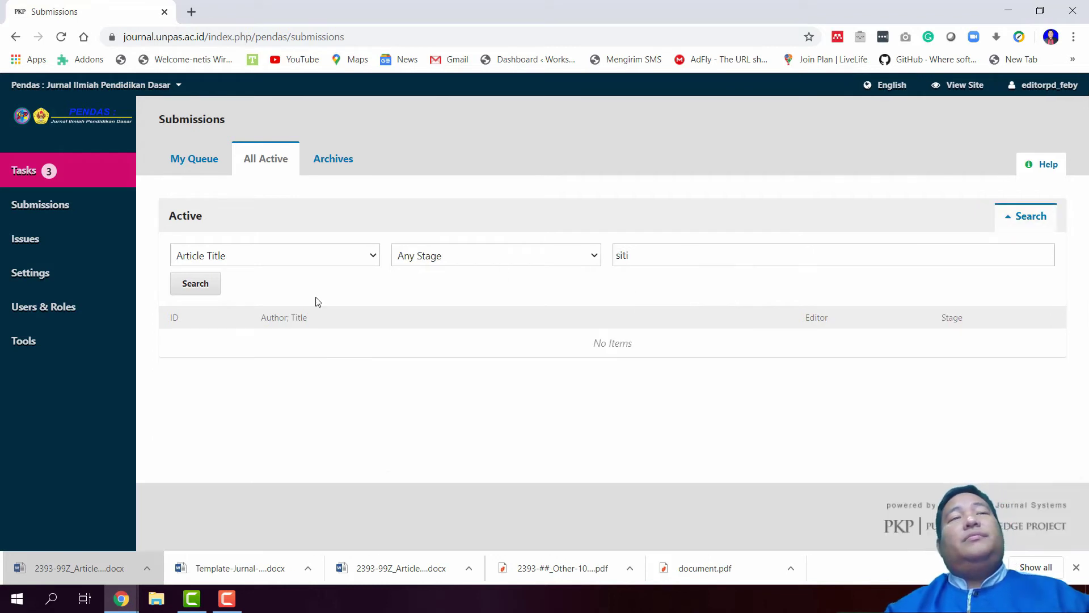
click(277, 259)
click(277, 287)
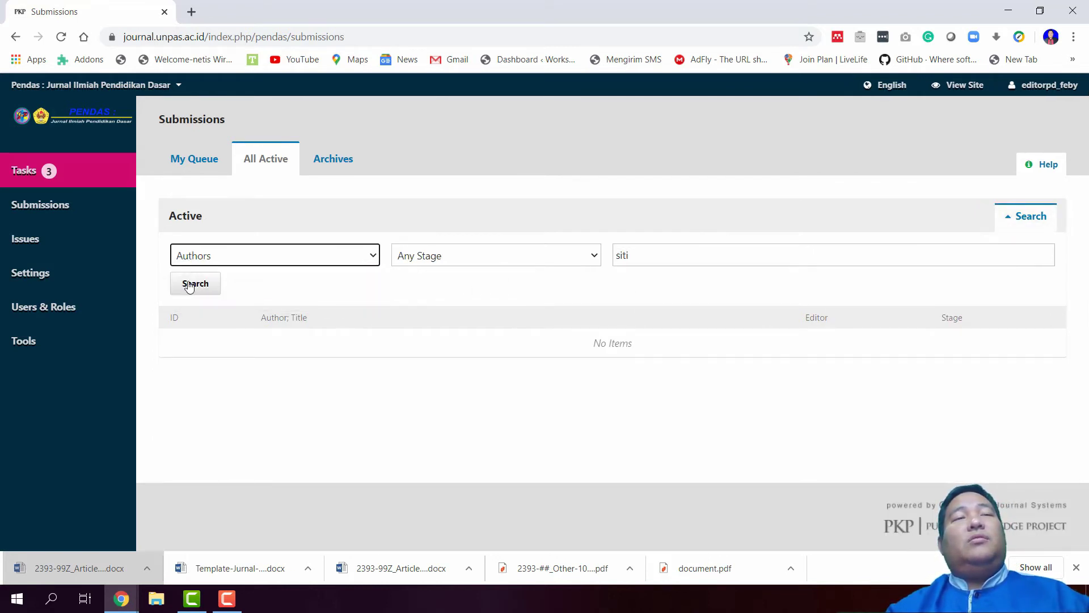
click(190, 285)
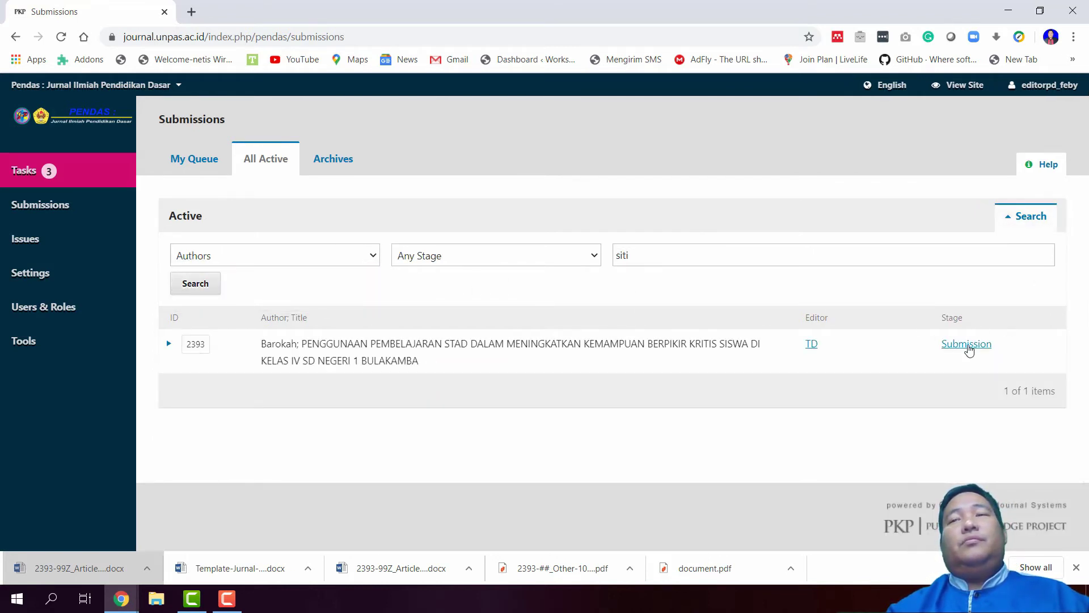
click(967, 346)
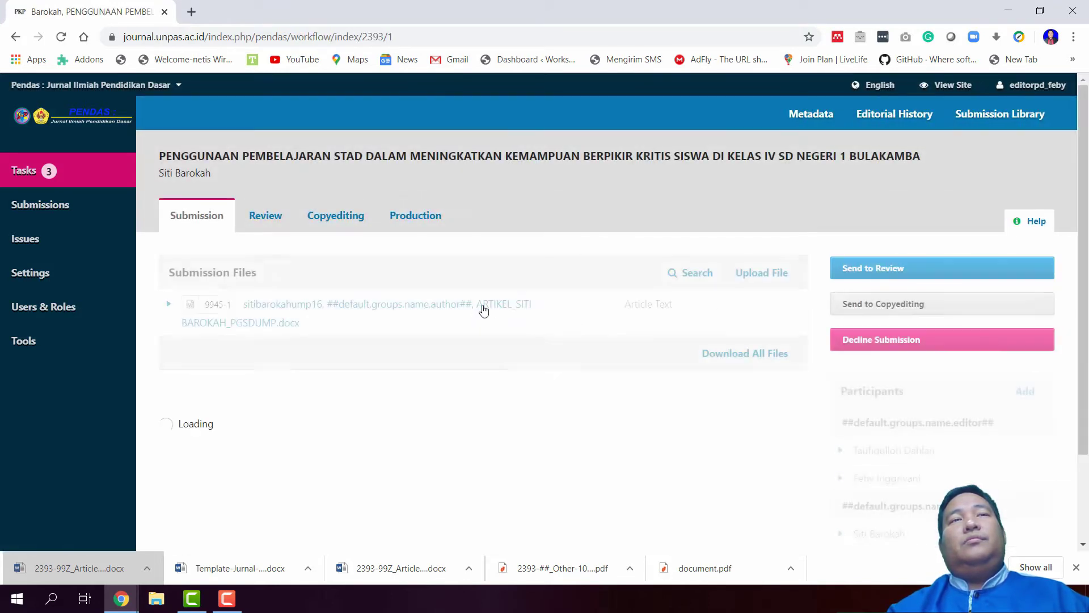
Paste the copied reply into a new message in the second pre-review discussion
scroll(482, 331, down, 3)
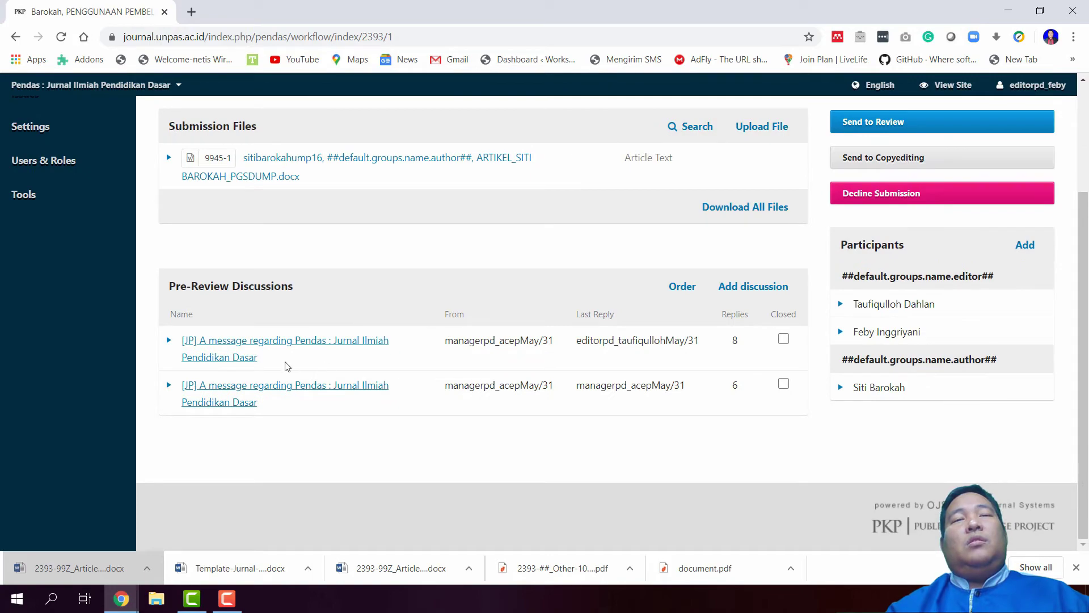
click(261, 394)
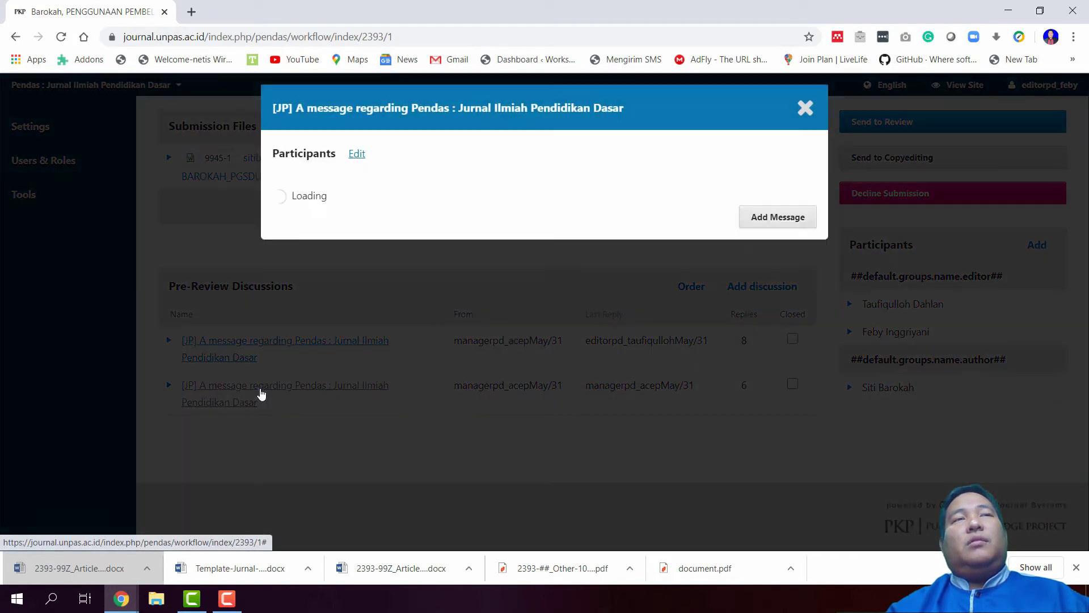
scroll(417, 363, down, 3)
scroll(429, 386, down, 3)
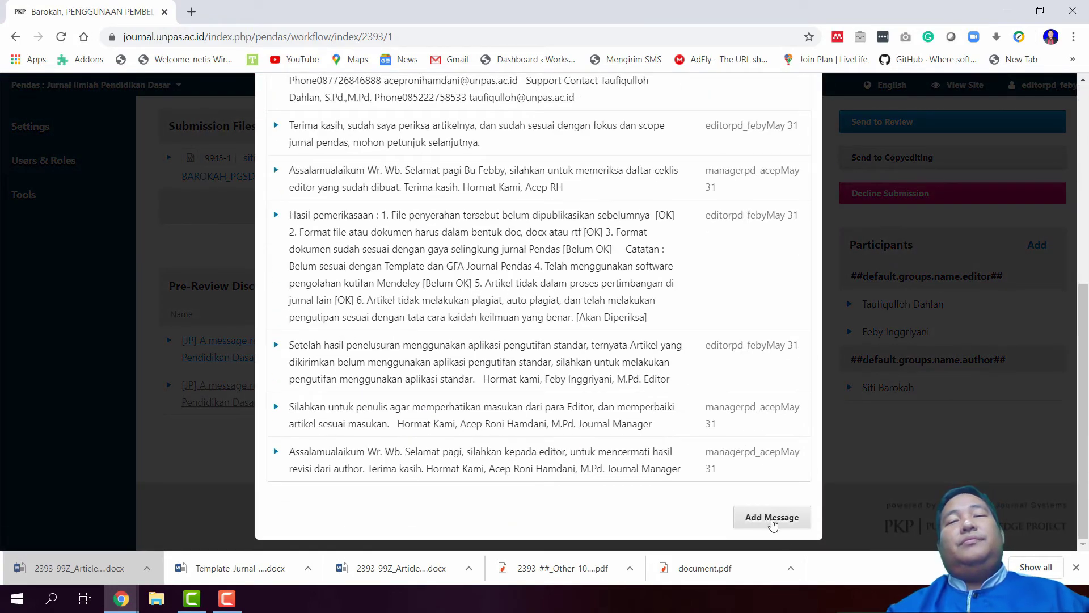
click(773, 518)
scroll(511, 456, down, 4)
click(410, 389)
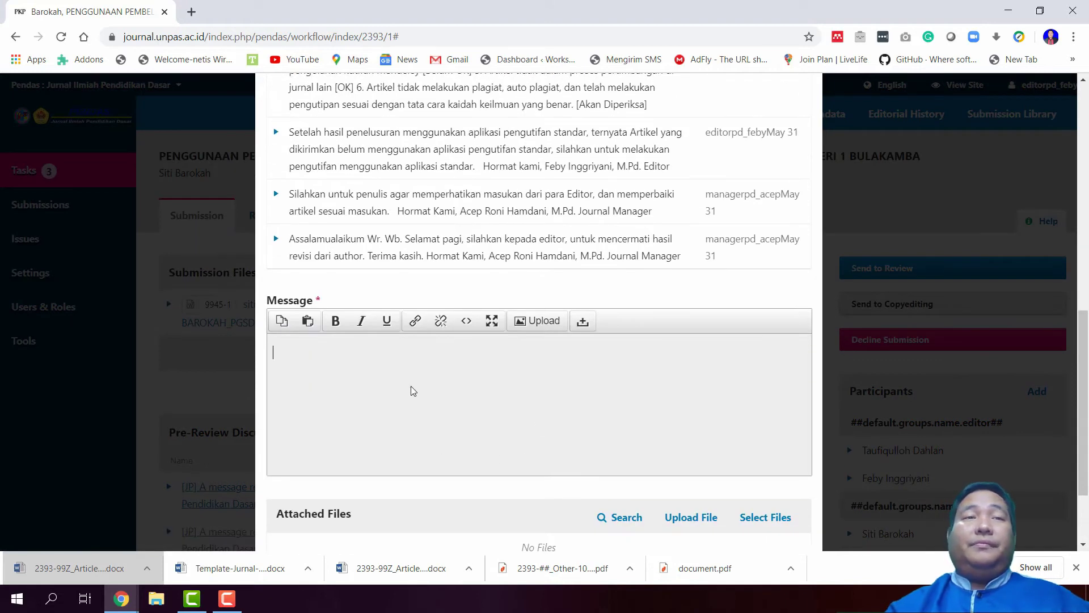
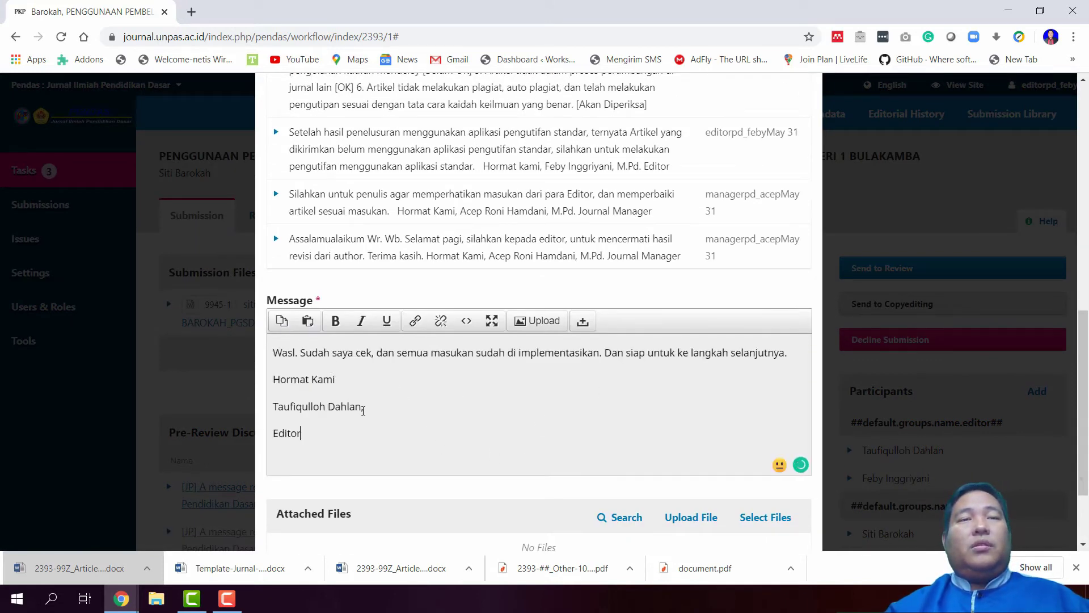
Replace the signer's name with the second editor's name and post the reply
drag(361, 408, 231, 417)
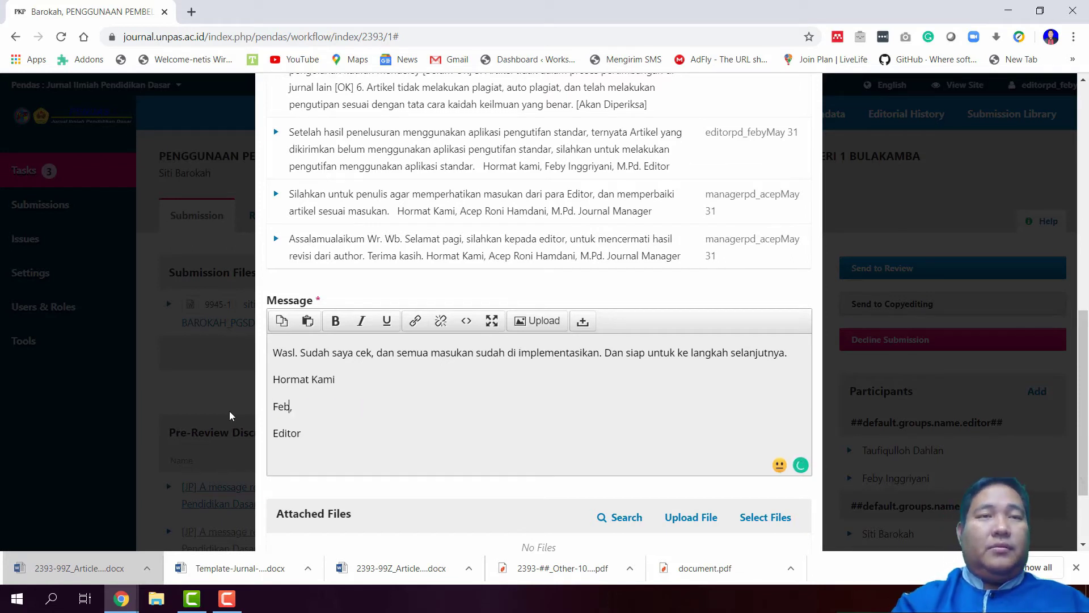
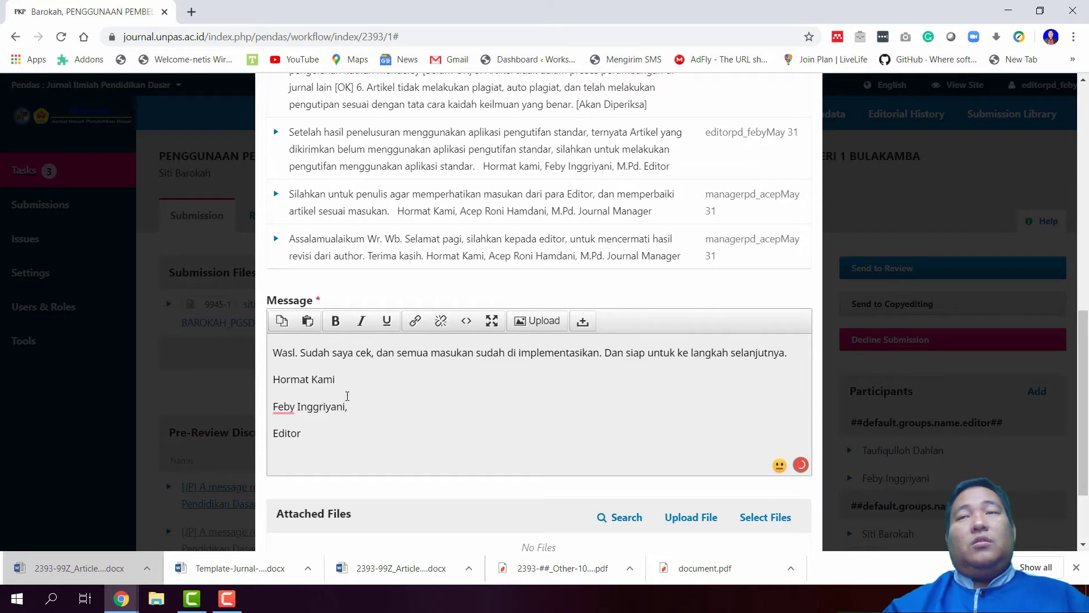
scroll(351, 408, down, 2)
click(284, 517)
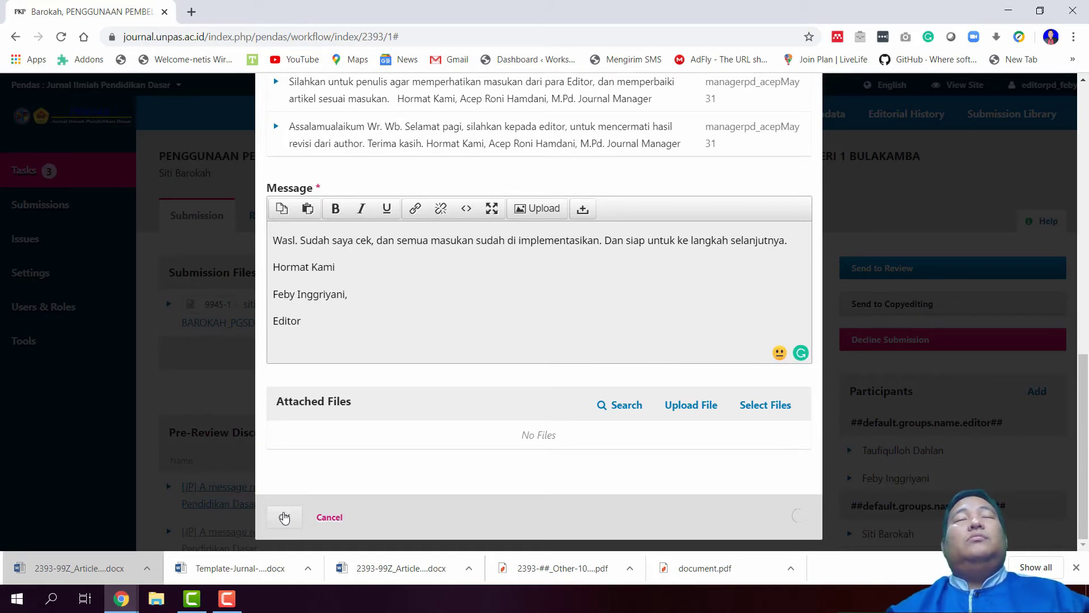
scroll(284, 517, up, 5)
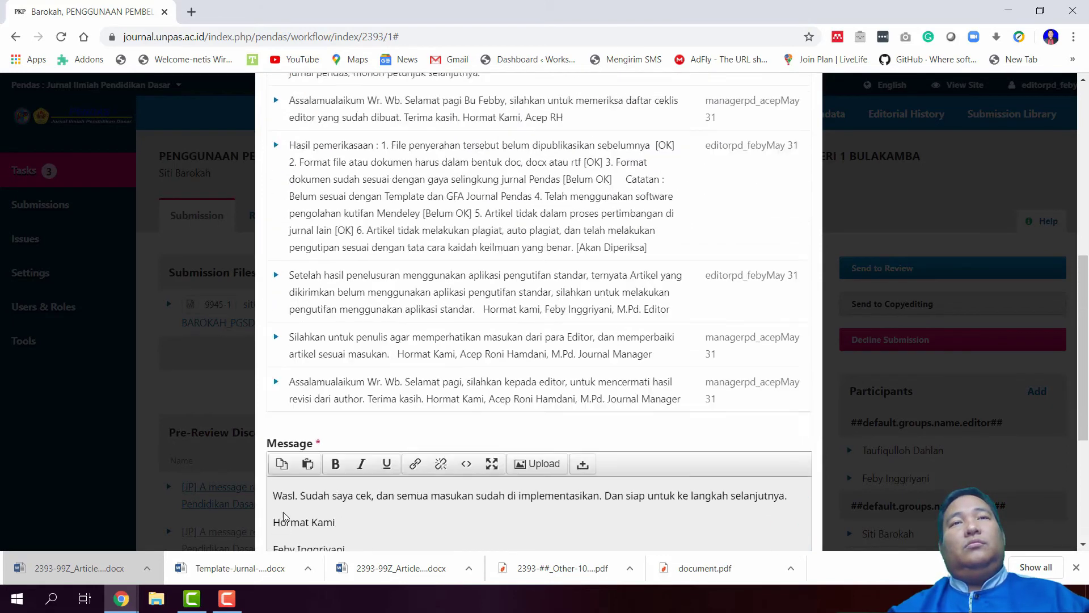
scroll(284, 517, up, 8)
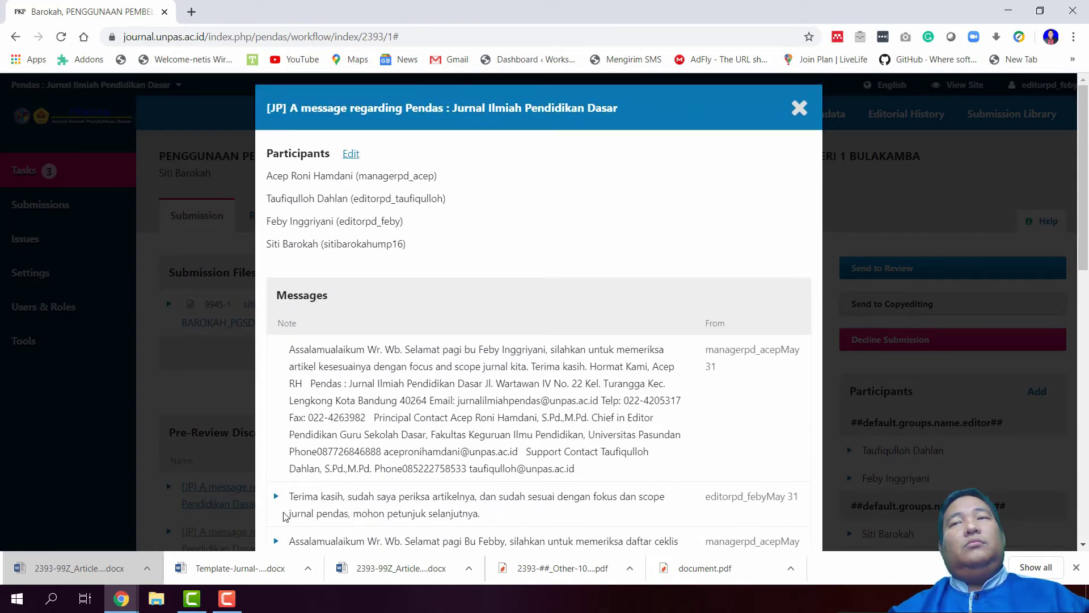
scroll(283, 515, down, 12)
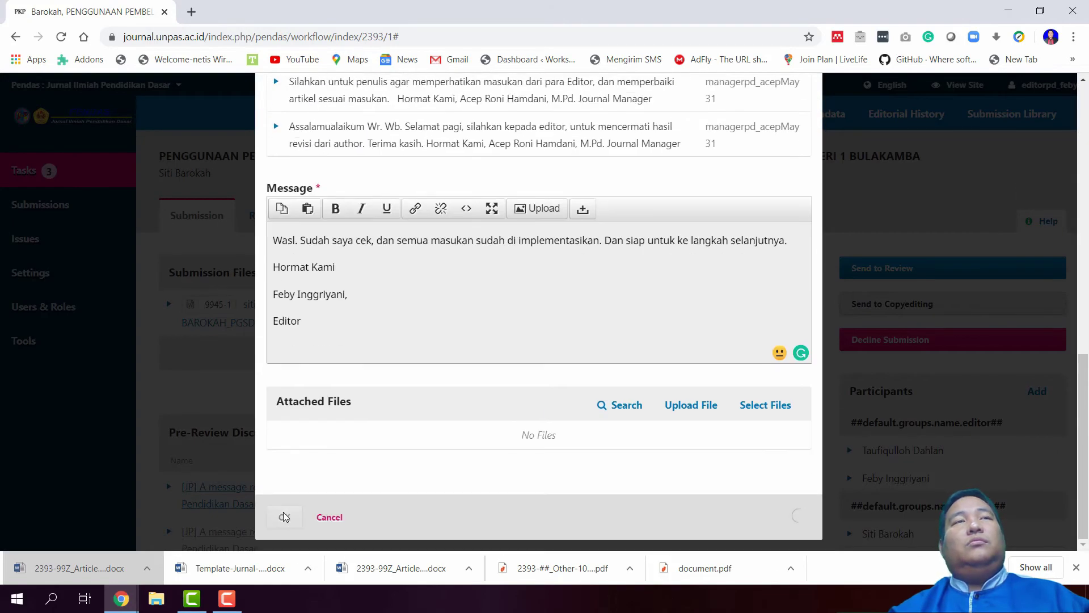
scroll(284, 515, up, 10)
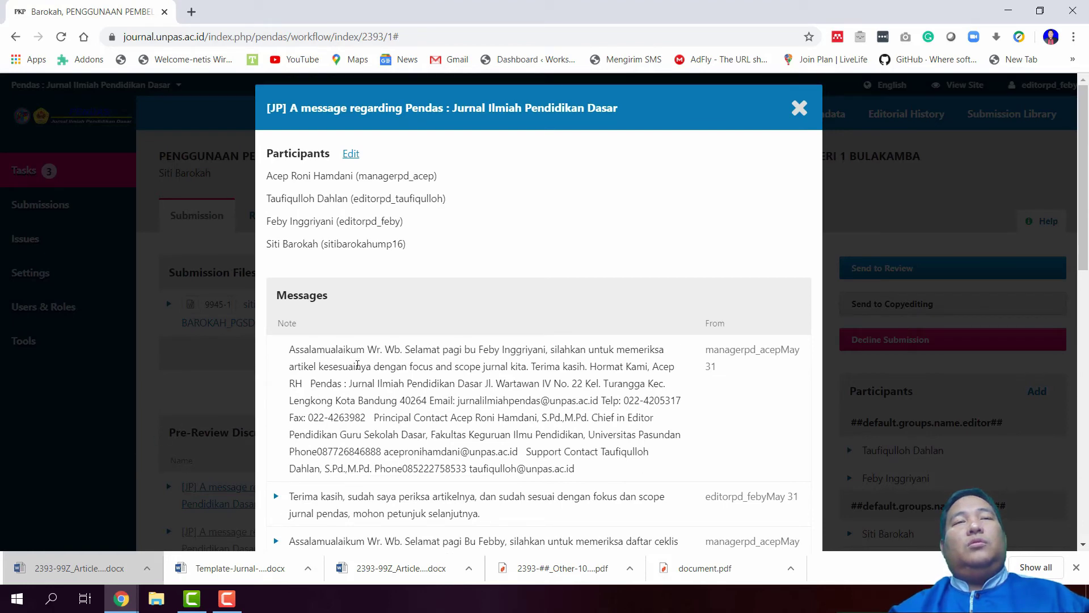
scroll(429, 344, down, 3)
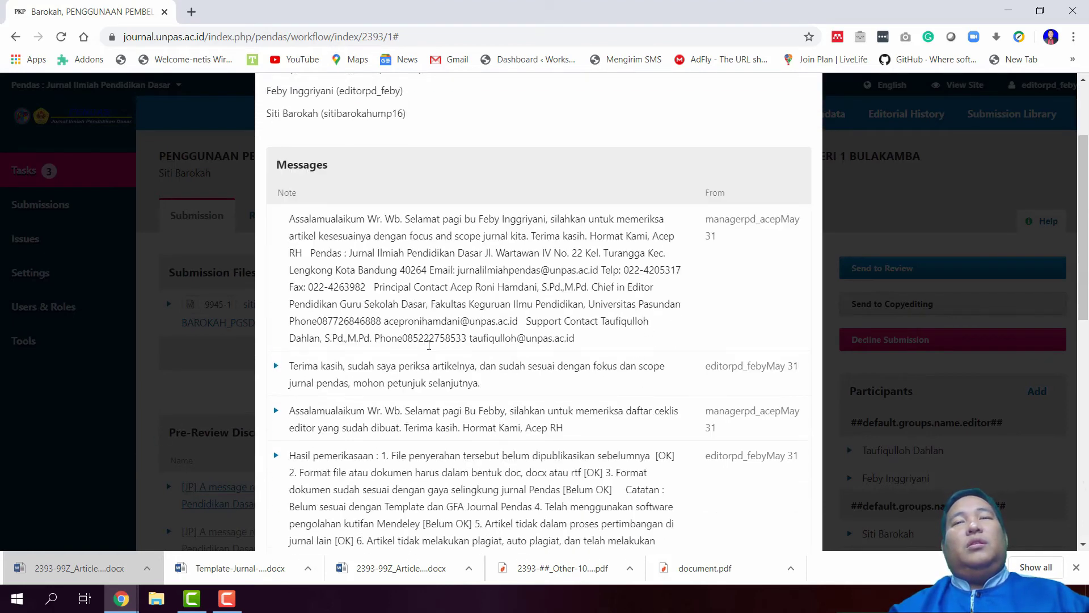
scroll(425, 353, up, 3)
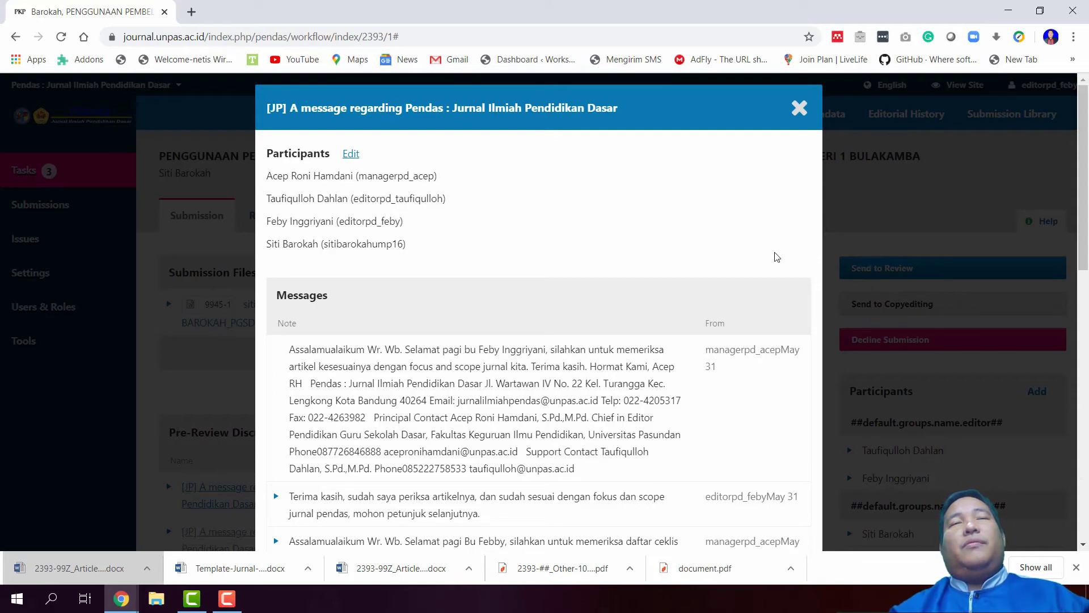
scroll(752, 176, down, 10)
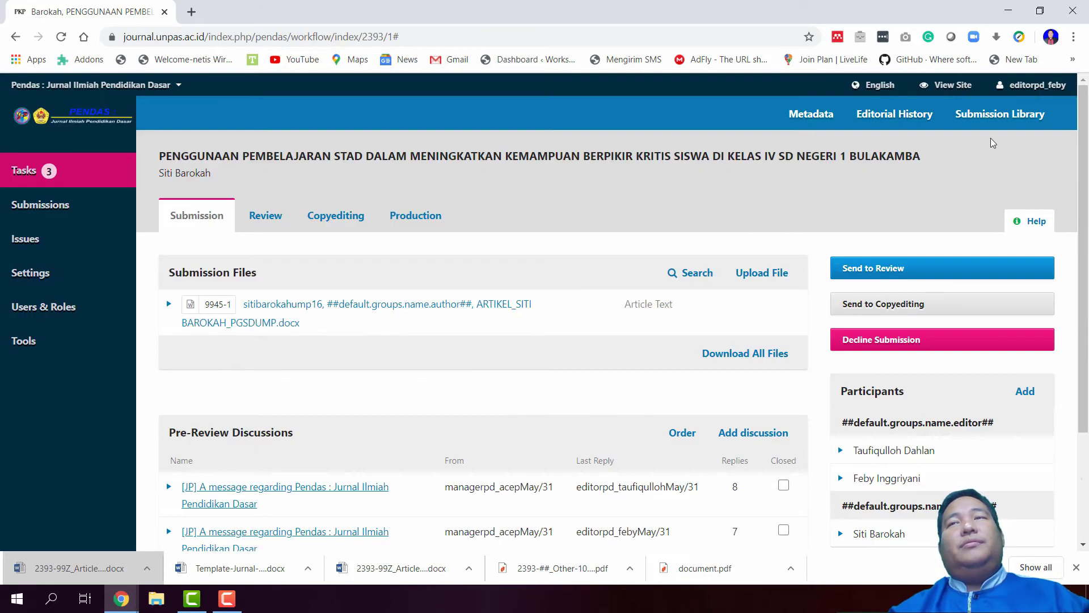
Log out of the second editor account
mouse_move(1031, 86)
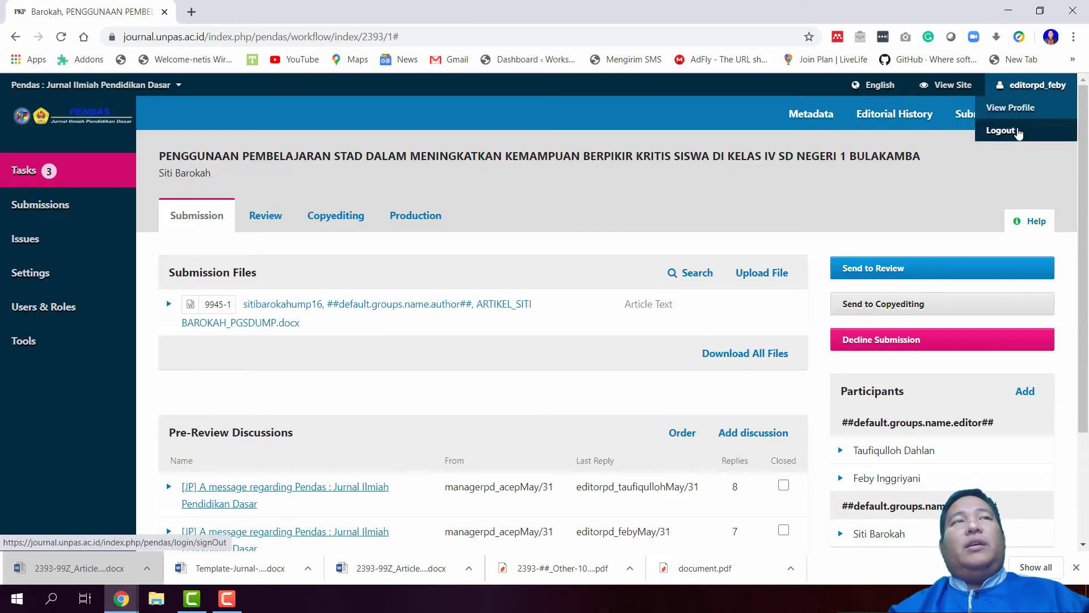
scroll(576, 397, down, 3)
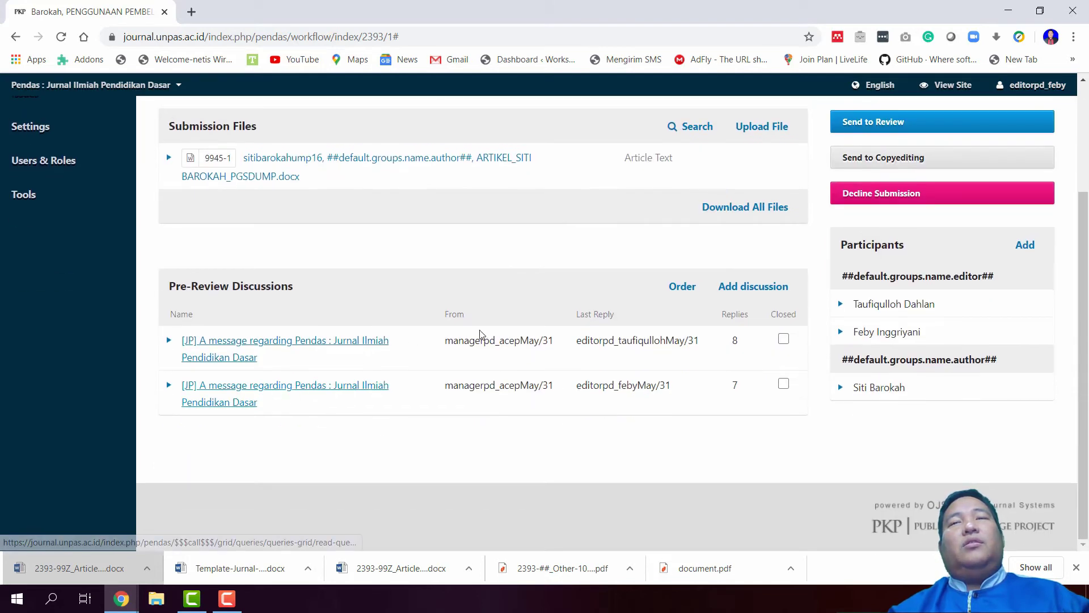
scroll(480, 334, up, 3)
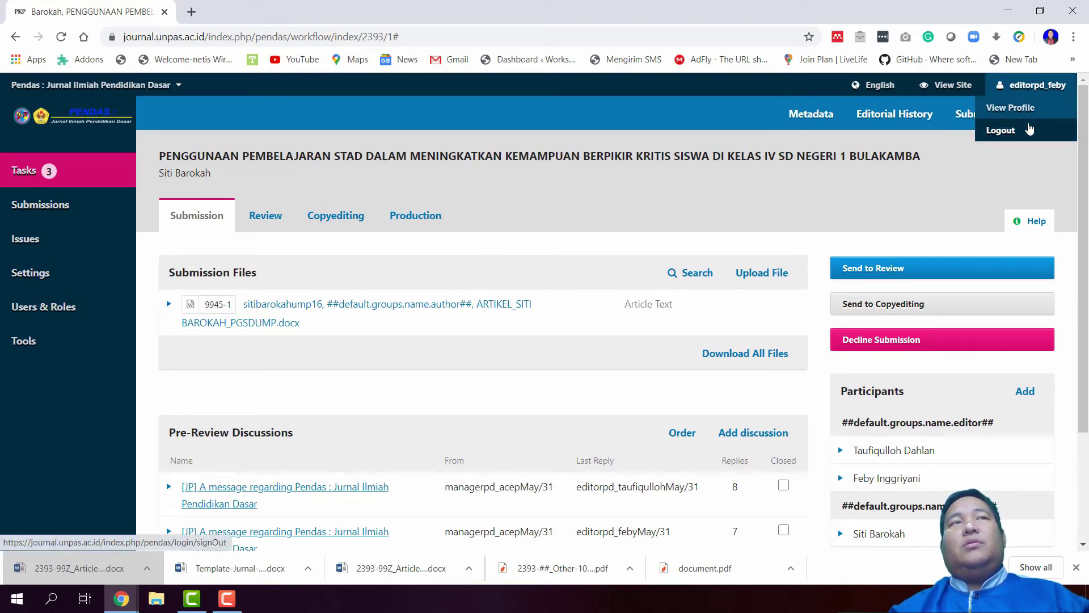
click(1001, 130)
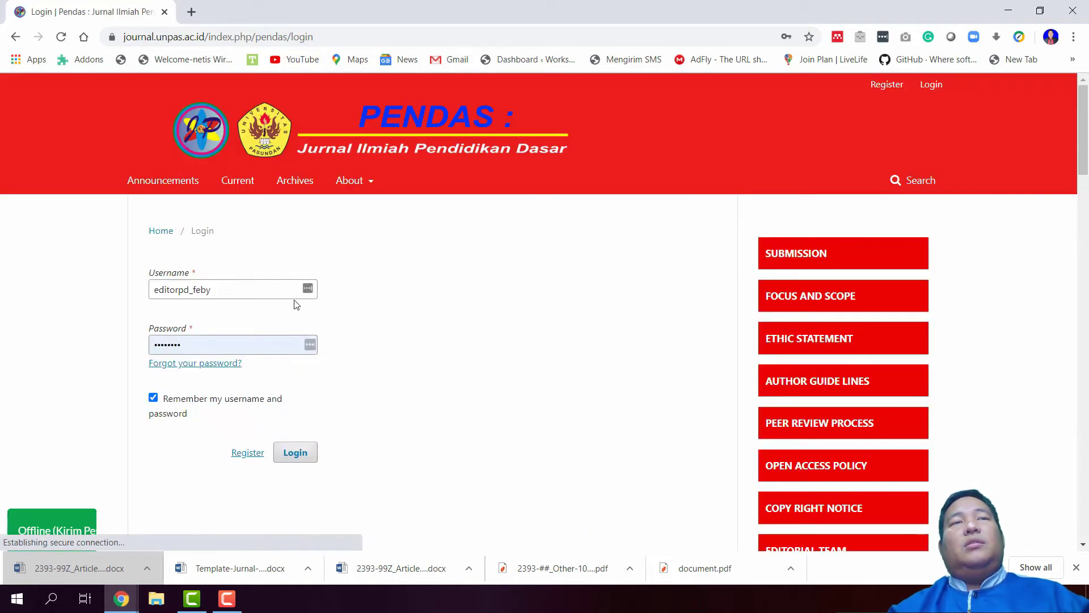
Sign in with the journal manager's saved login
click(232, 292)
key(ctrl+a)
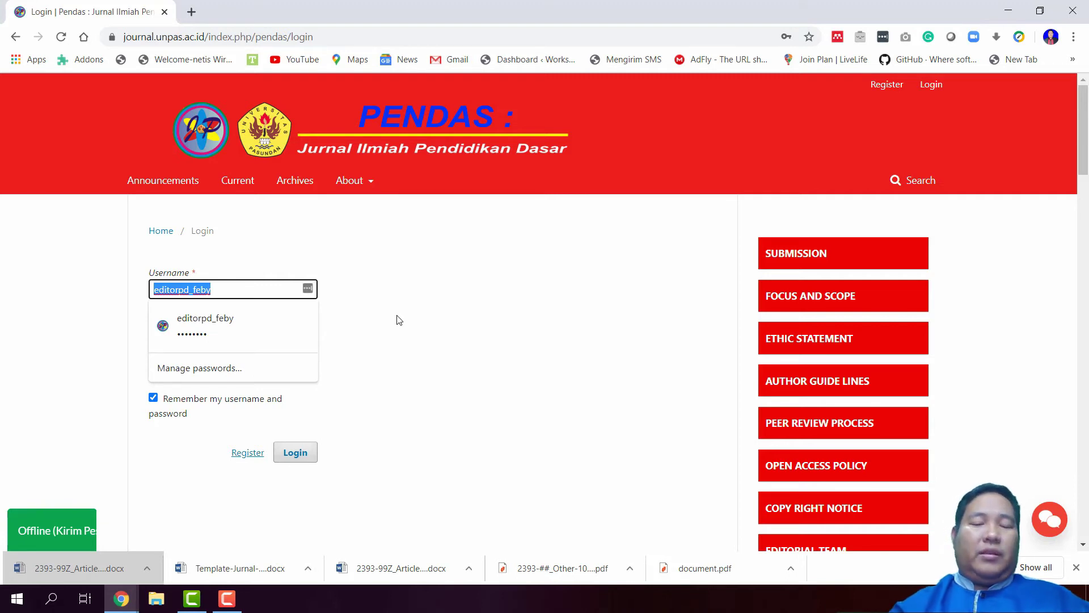
text(managerpd_acep)
click(277, 326)
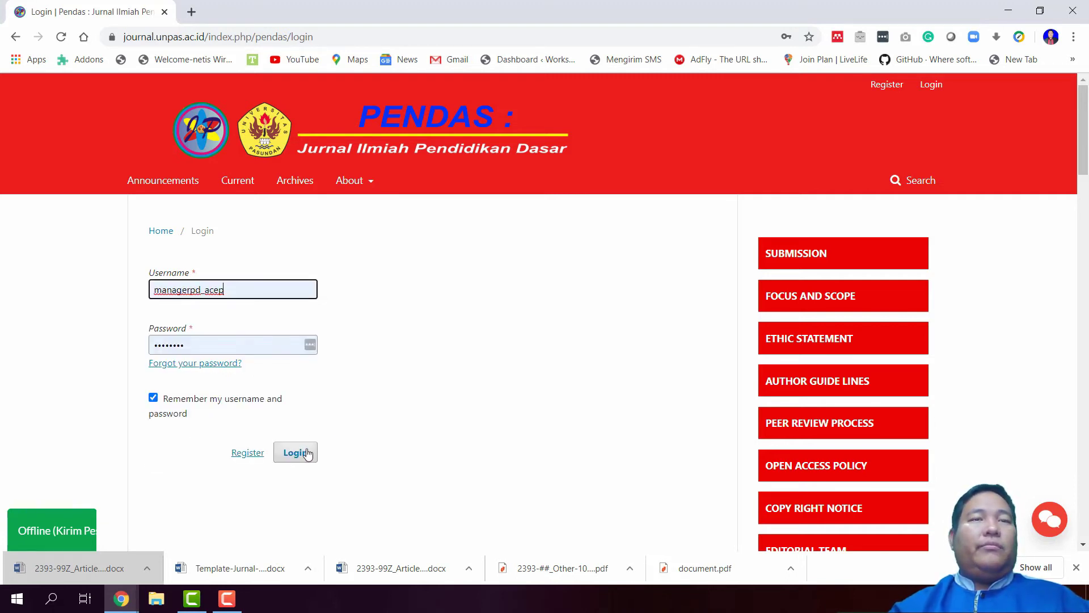
click(301, 454)
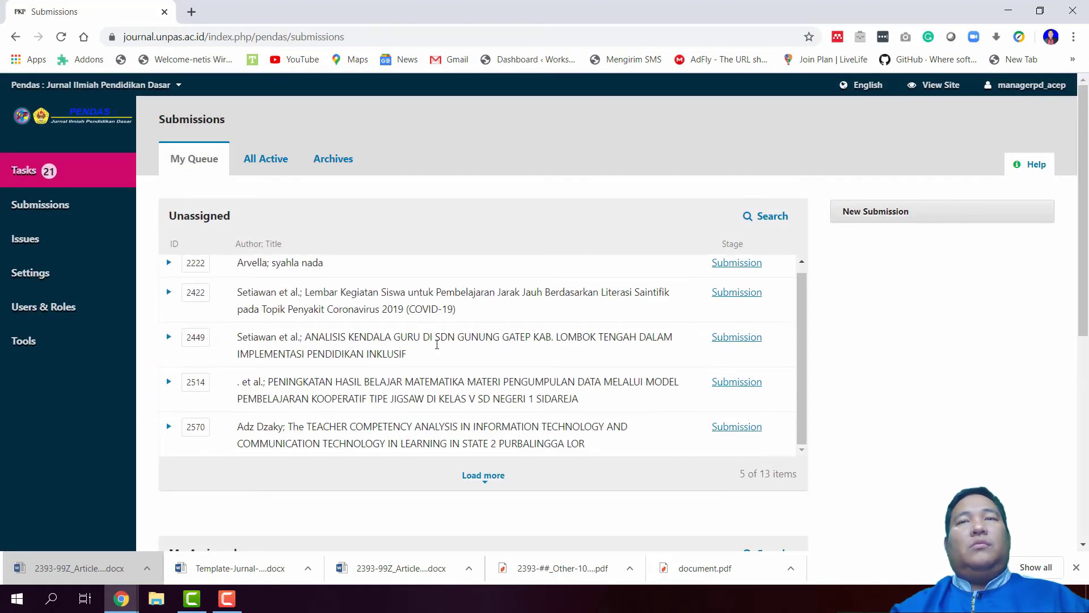
Find submission 2393 by author search 'siti' in All Active and open its workflow
click(265, 158)
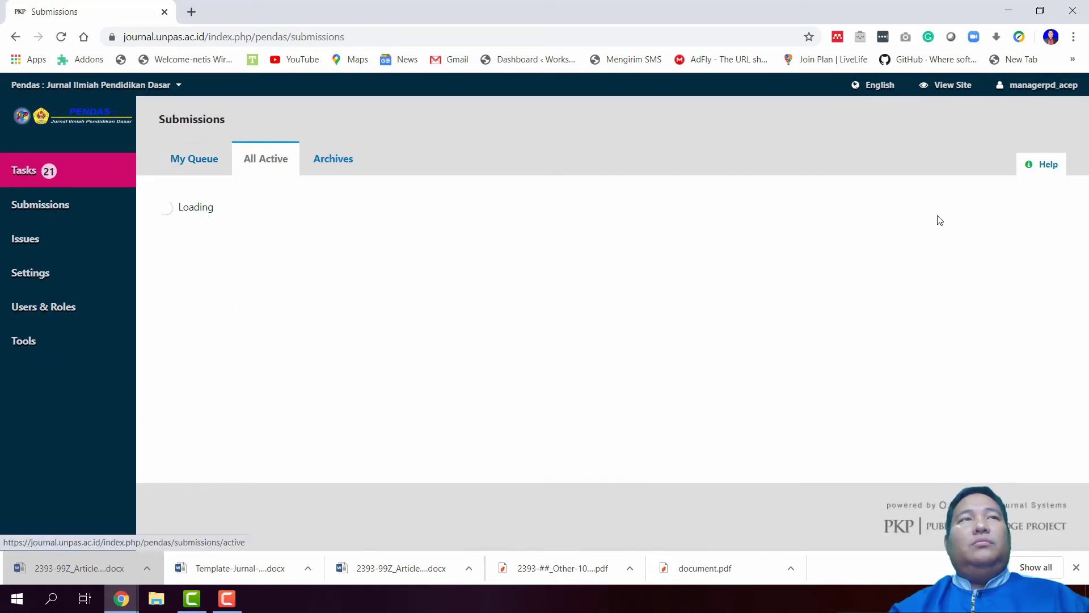
click(1010, 216)
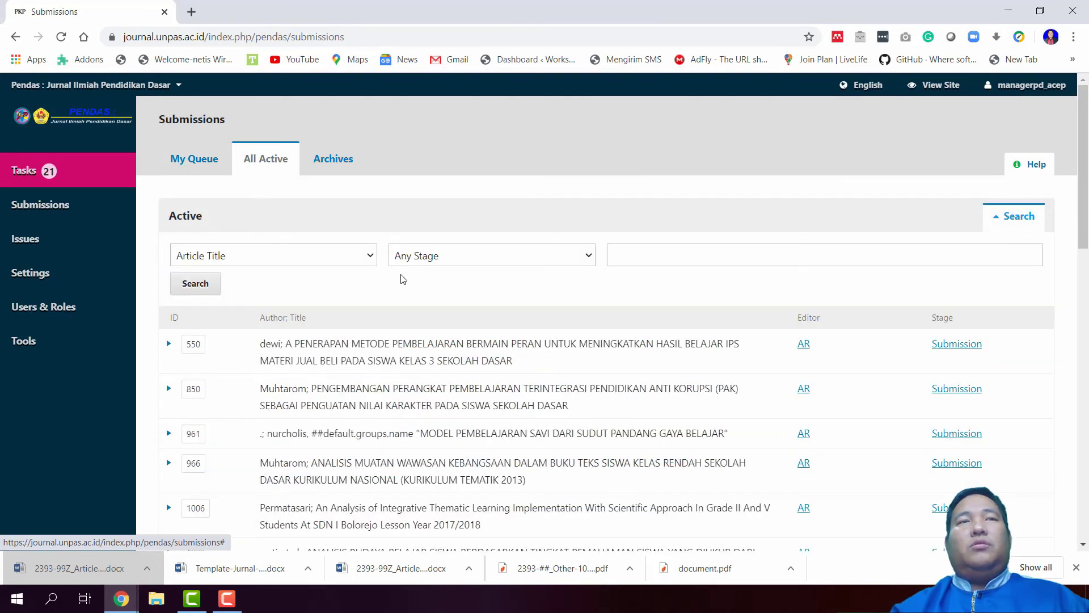
click(332, 251)
click(333, 289)
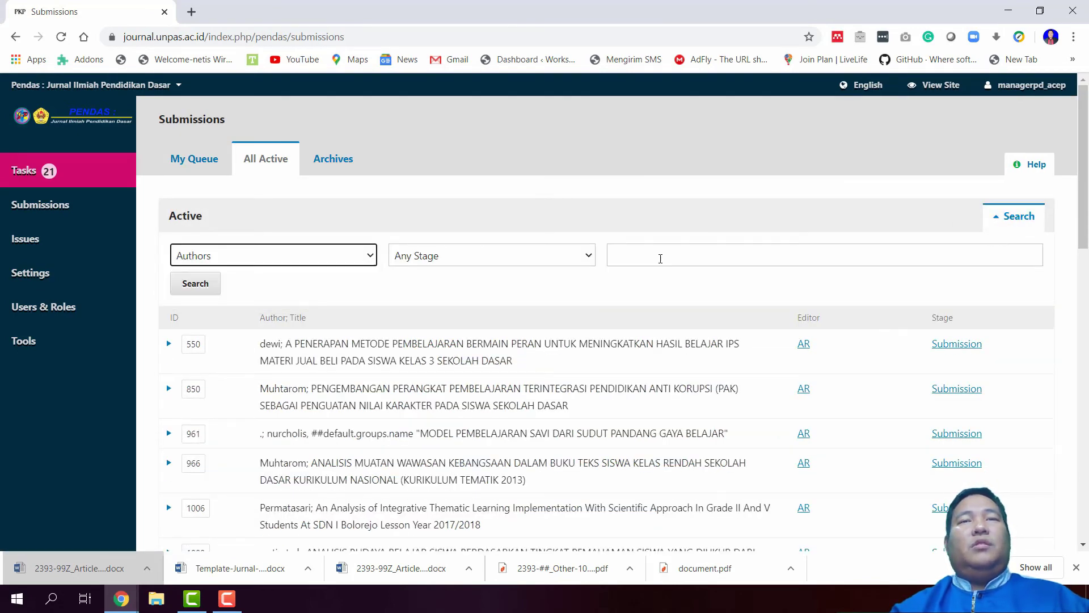
click(660, 257)
text(siti)
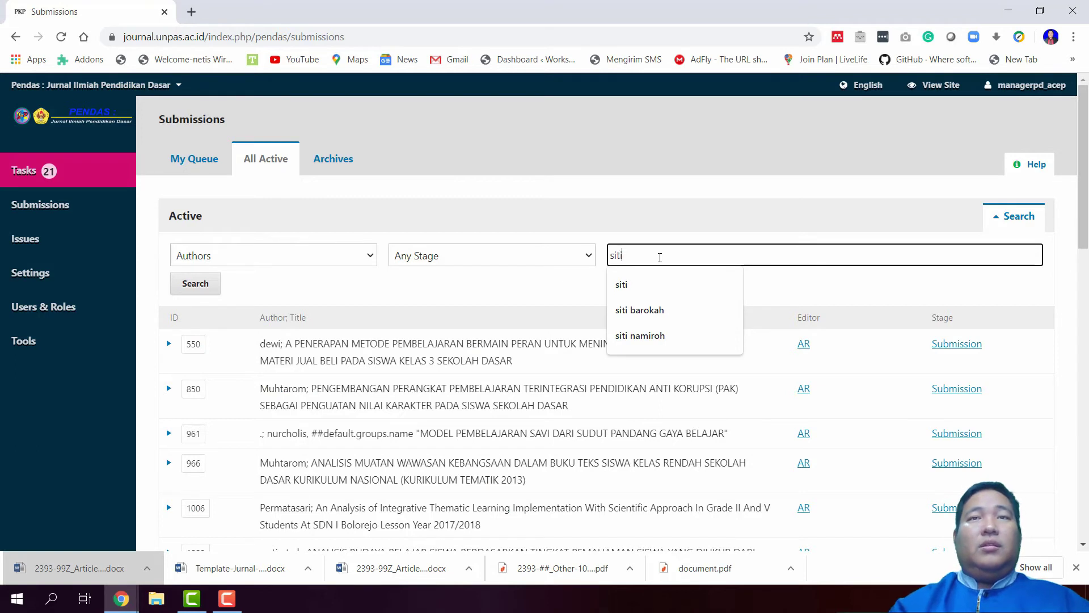
key(Return)
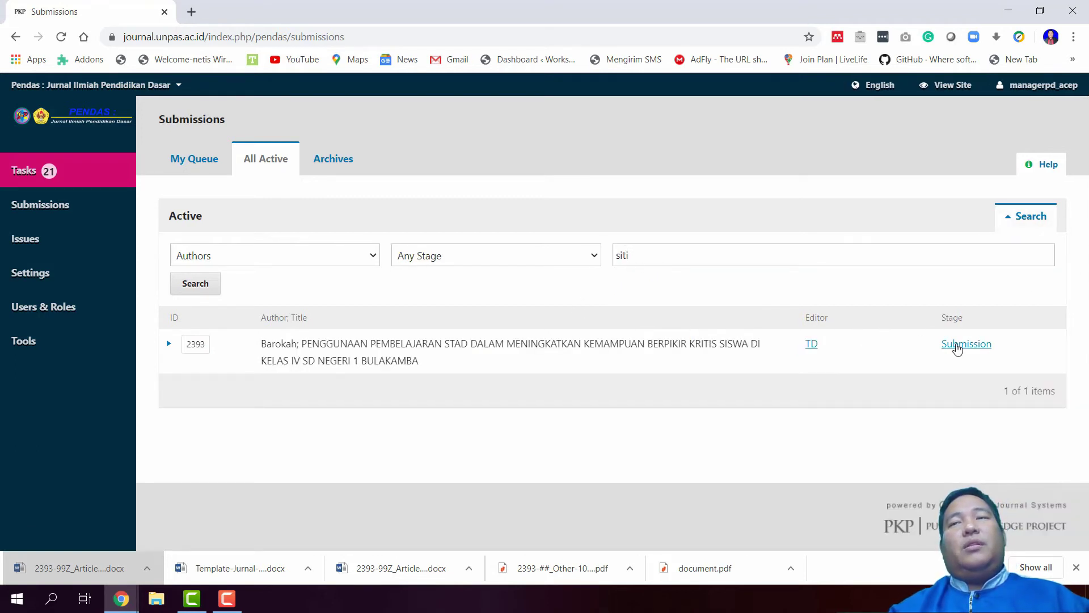
click(957, 345)
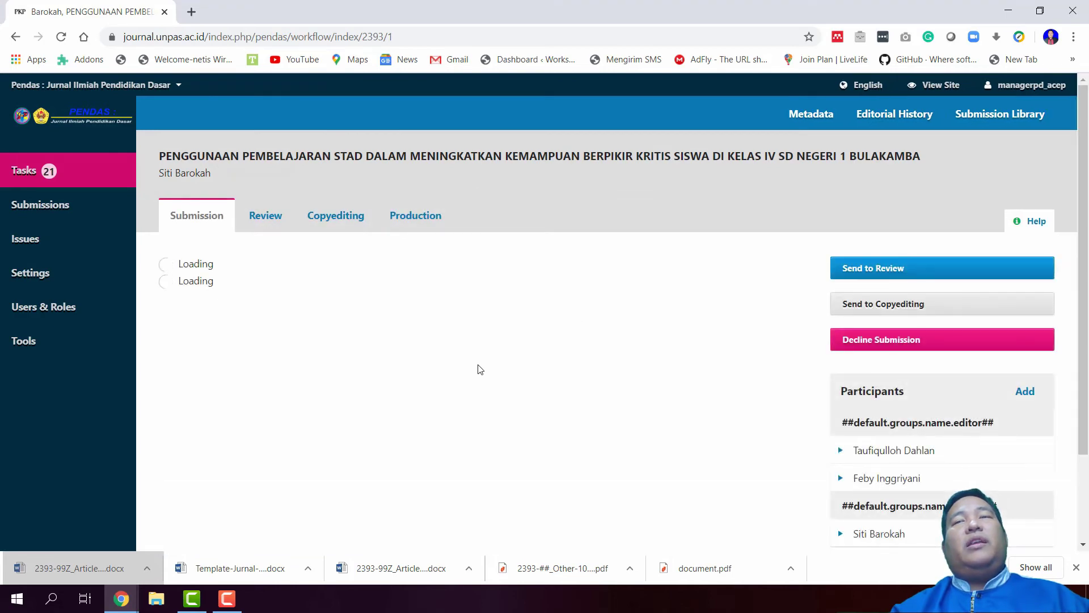
scroll(478, 362, down, 3)
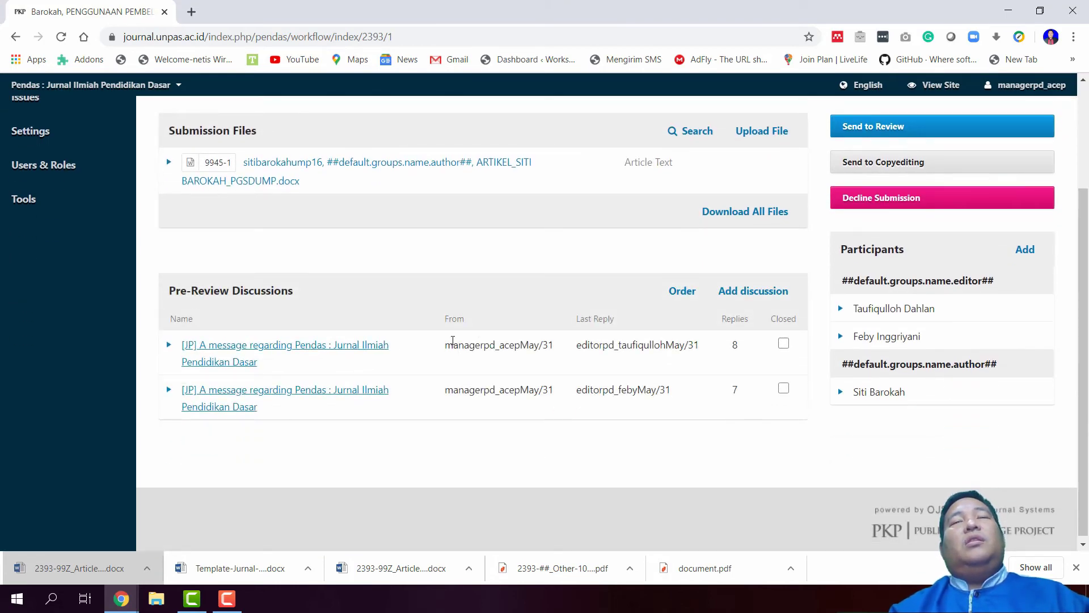
In the first pre-review discussion, write a reply thanking the editors and forwarding the manuscript to reviewers by field
click(335, 350)
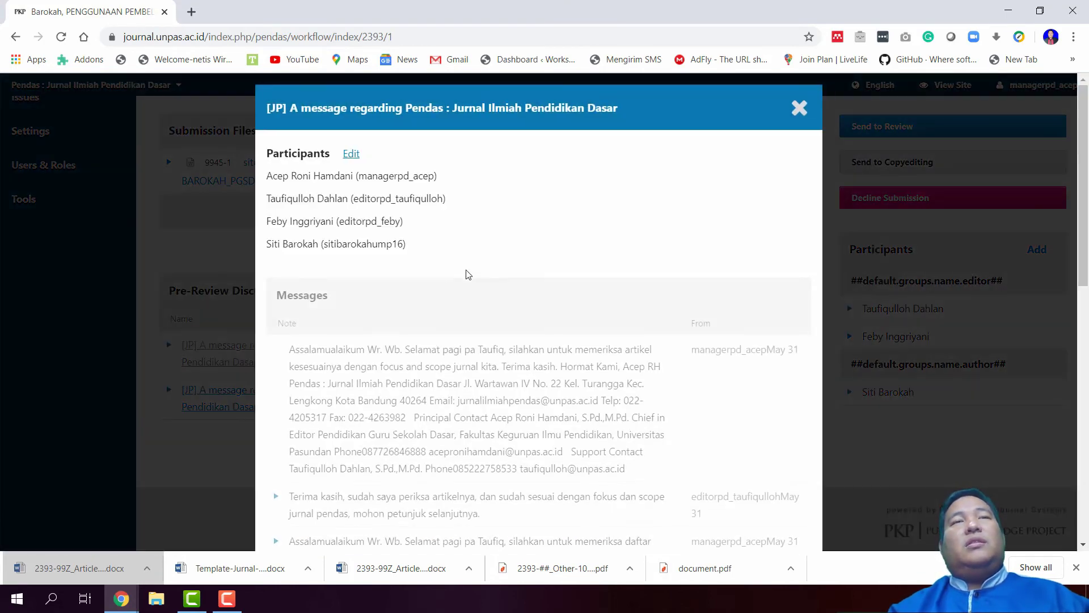
scroll(497, 326, down, 8)
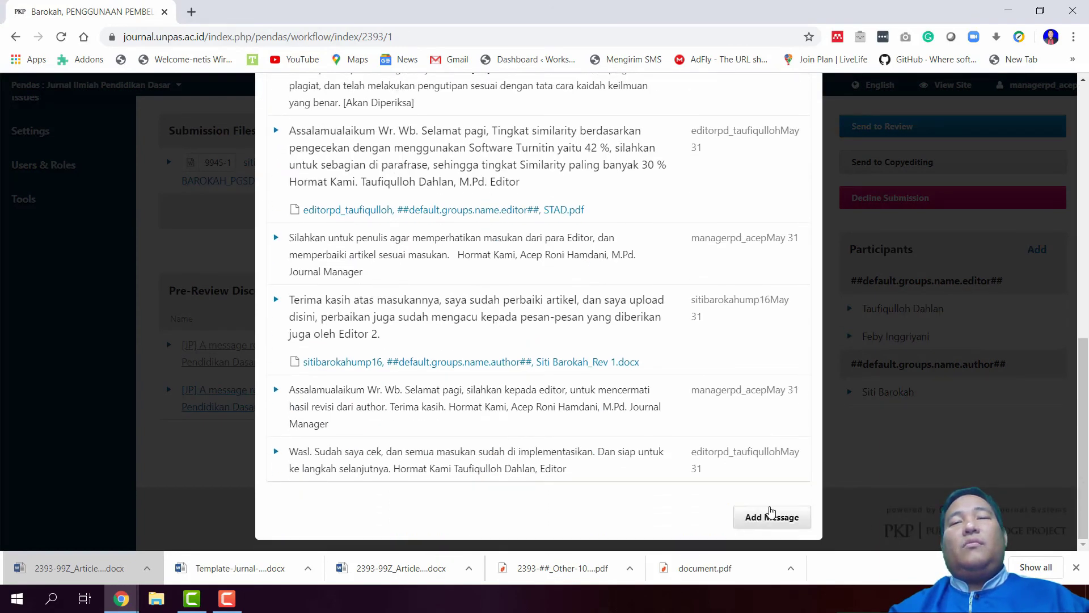
click(771, 516)
scroll(511, 397, down, 5)
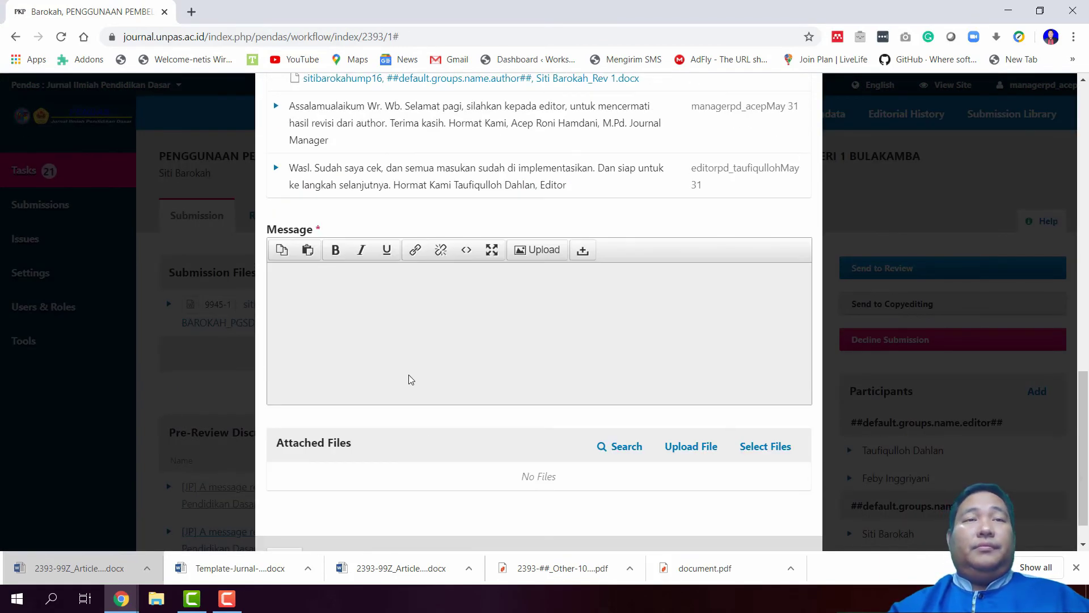
text(Terima)
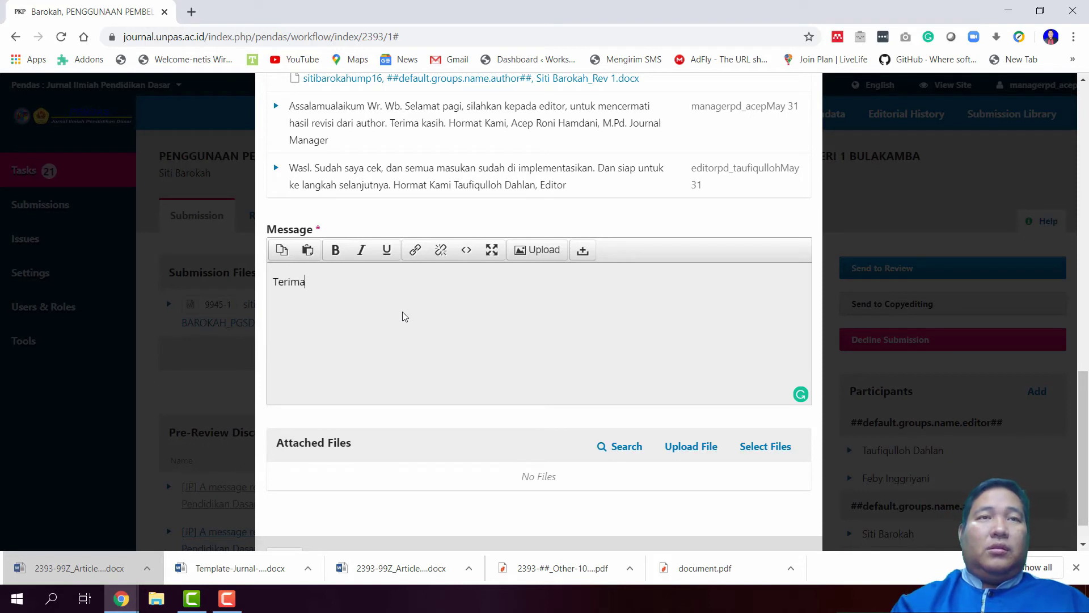
text( kasih suda)
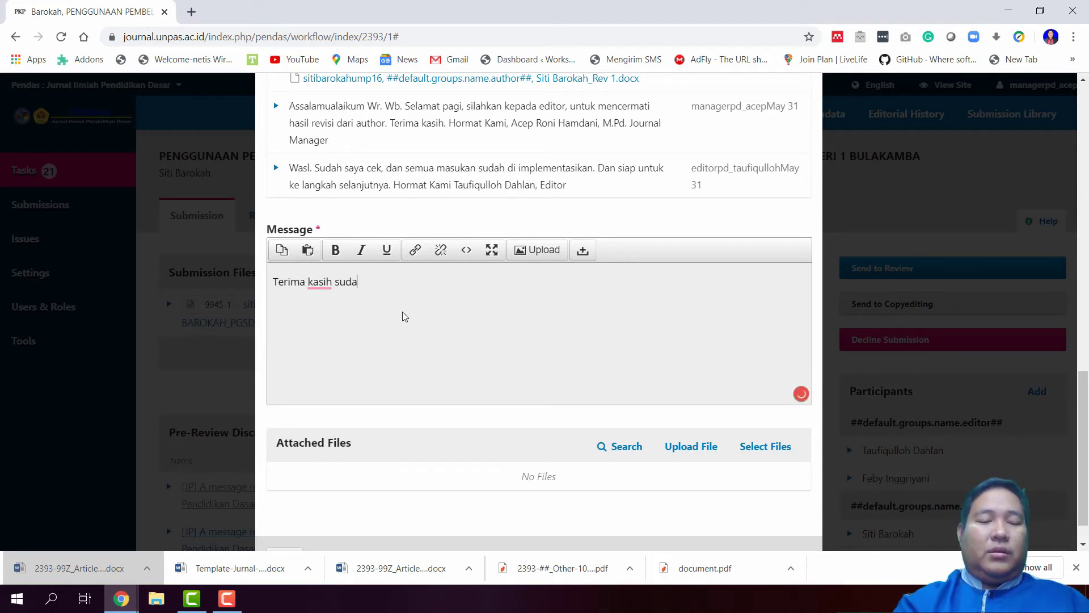
text(h diperiksa)
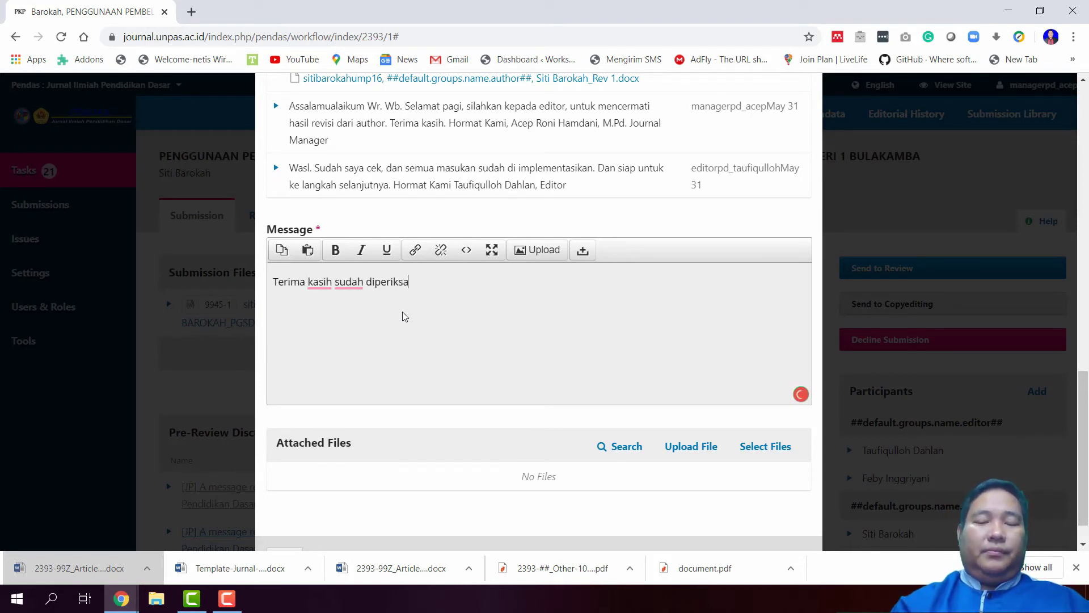
text(, akan saya teruskan )
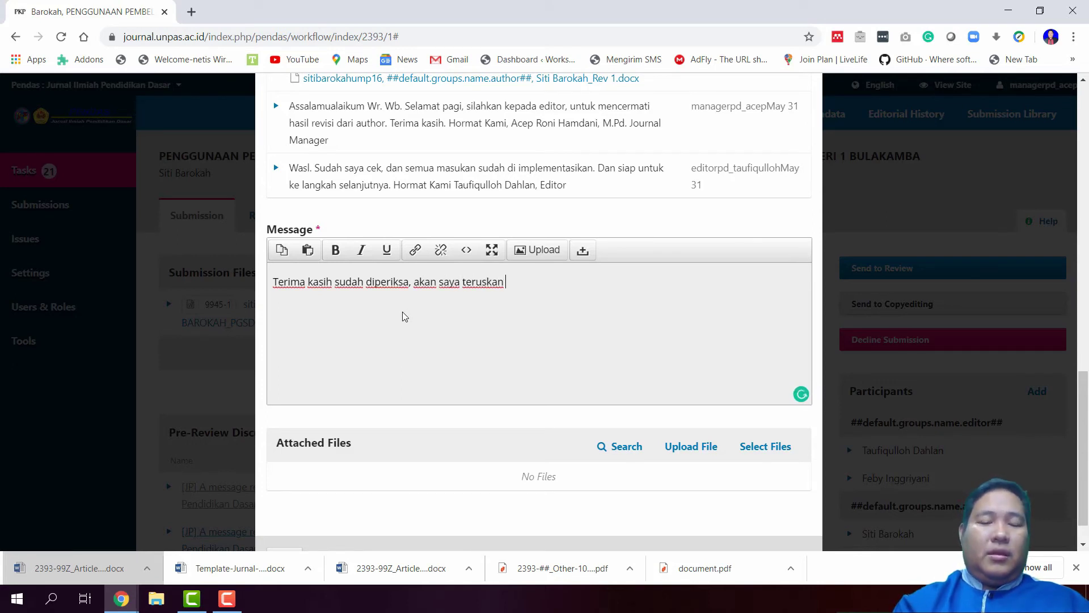
text(naskah kepada reviewer)
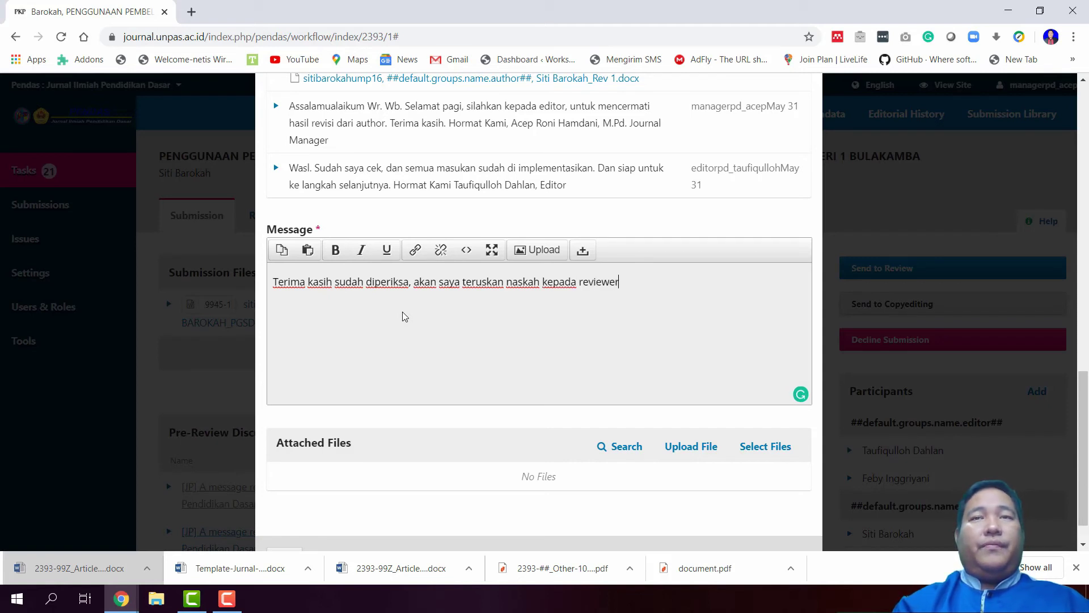
text( untuk)
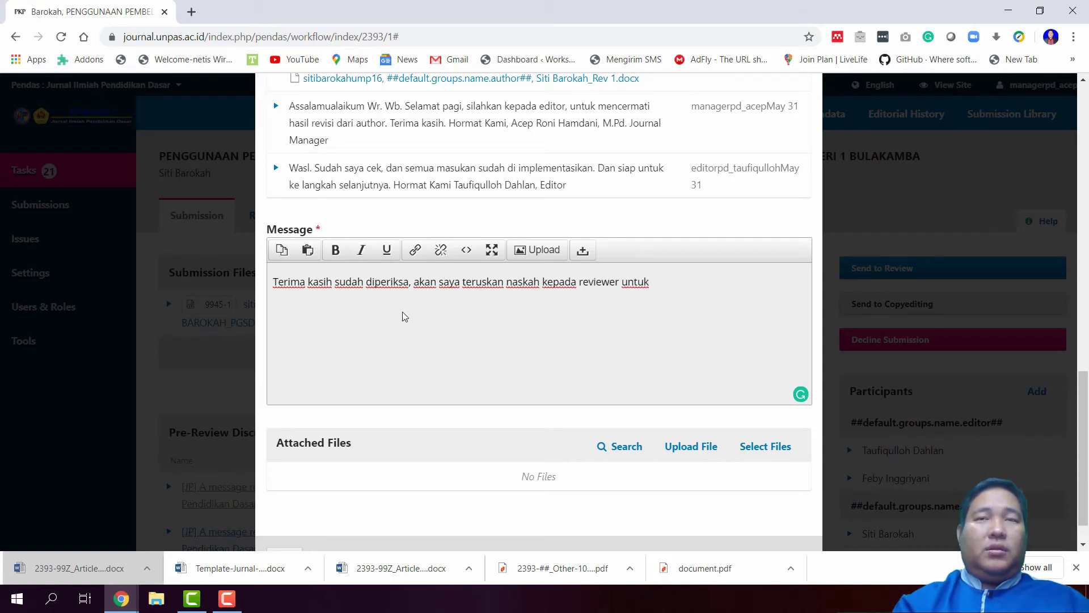
text( di ber)
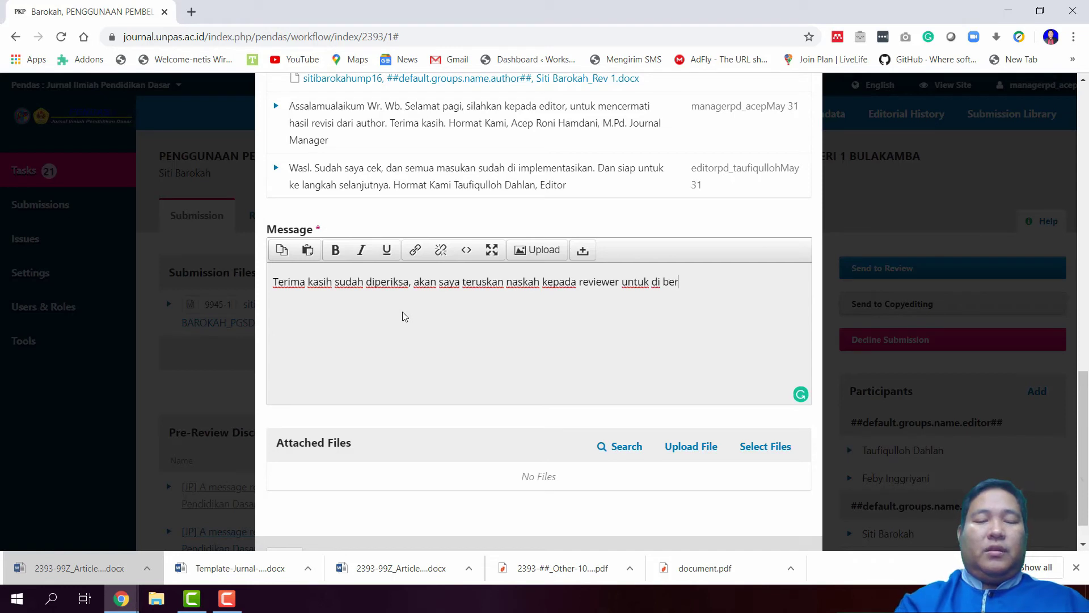
text(ikan masukan)
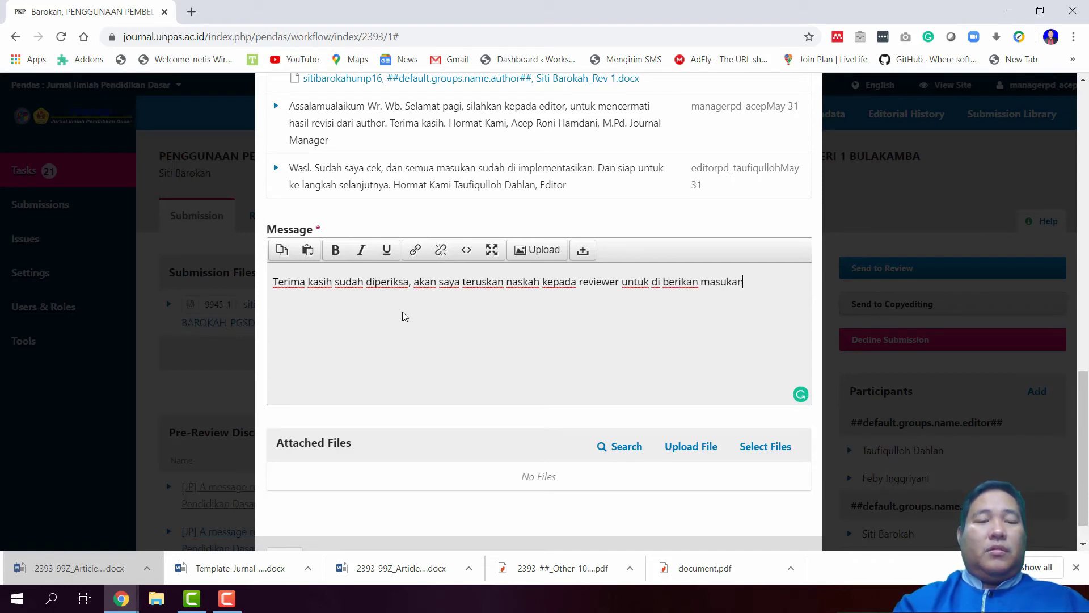
text(-masukan )
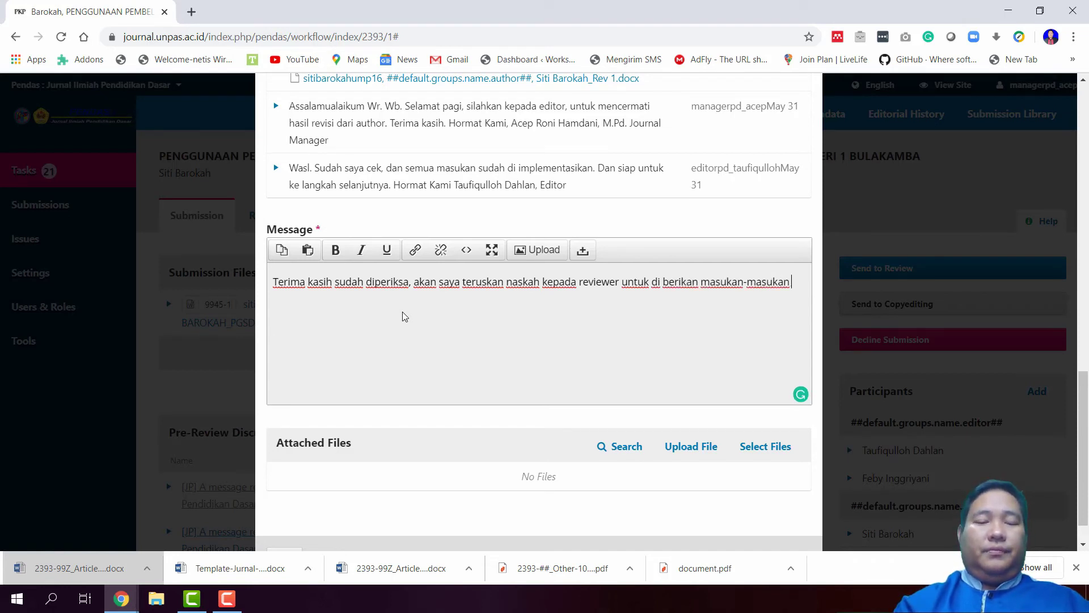
text(mengenai sub)
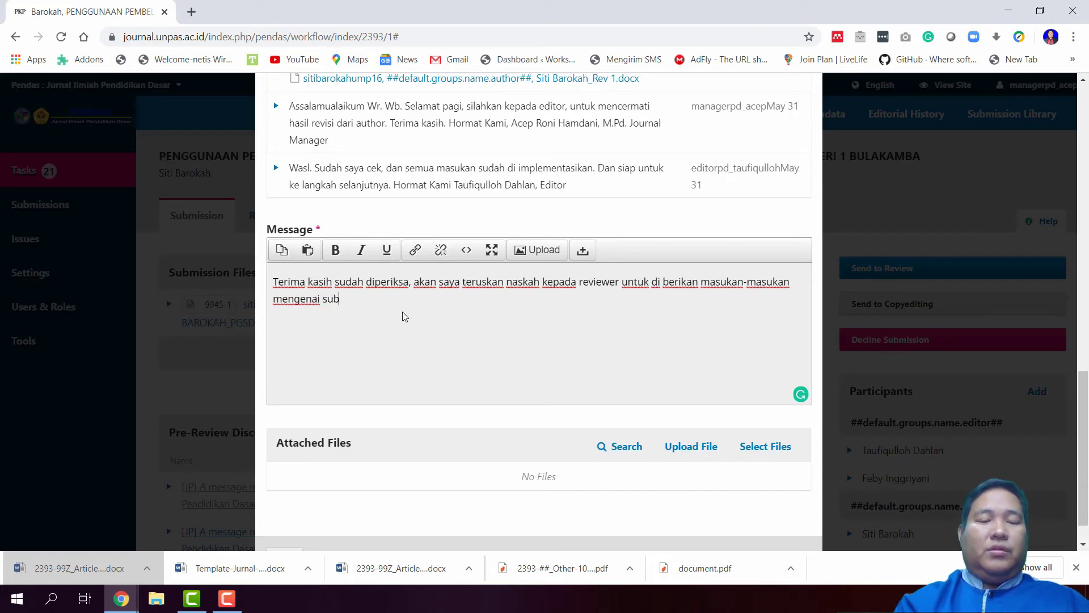
text(tanm)
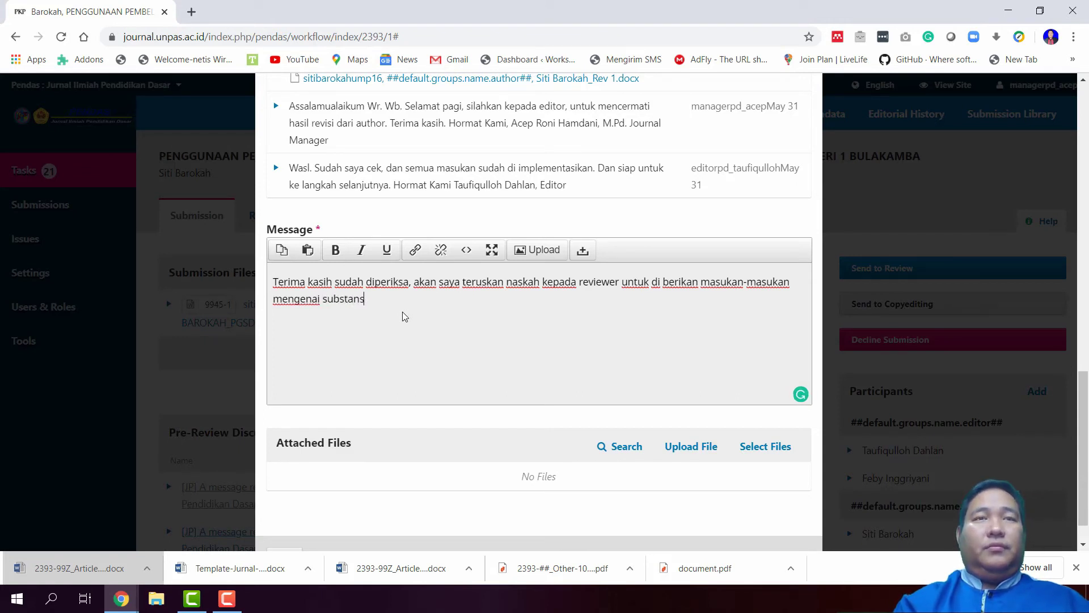
text(i keilmu)
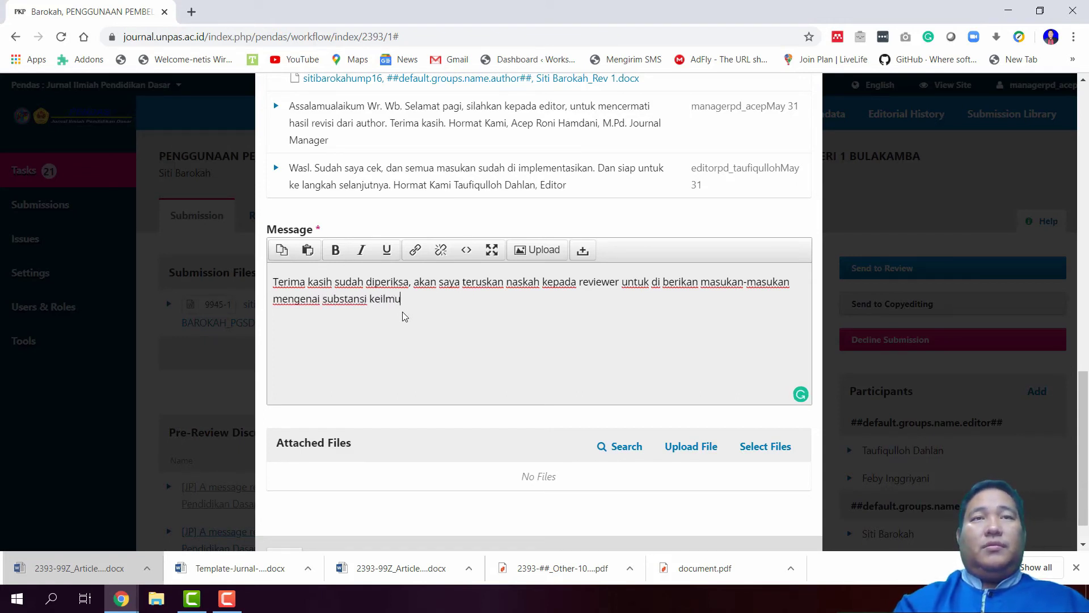
key(BackSpace)
key(BackSpace)
key(BackSpace)
key(BackSpace)
key(BackSpace)
key(BackSpace)
key(BackSpace)
key(BackSpace)
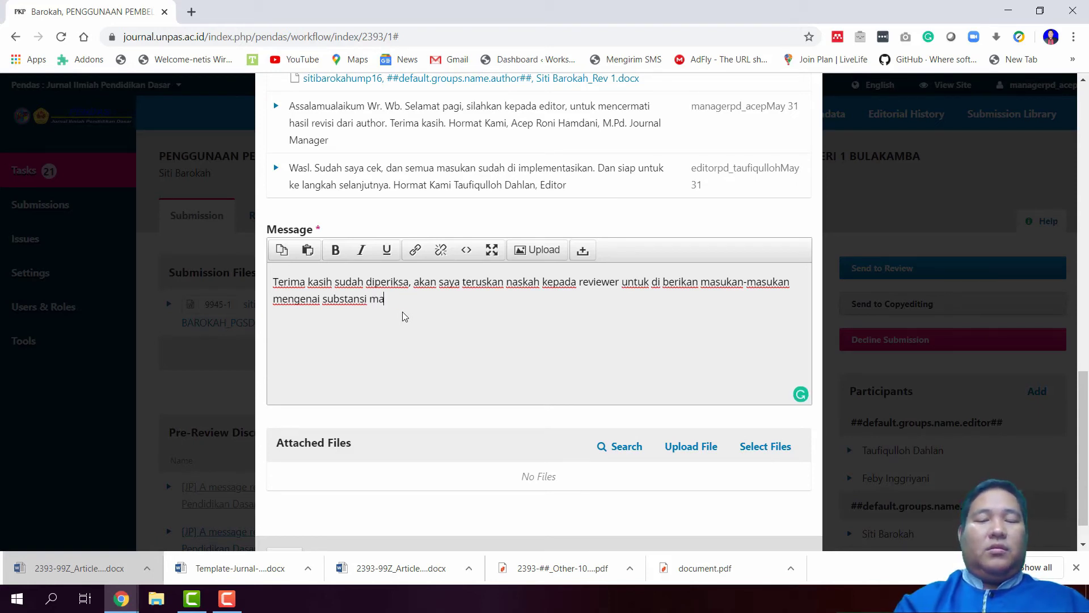
text(ma)
key(BackSpace)
key(BackSpace)
text(artike)
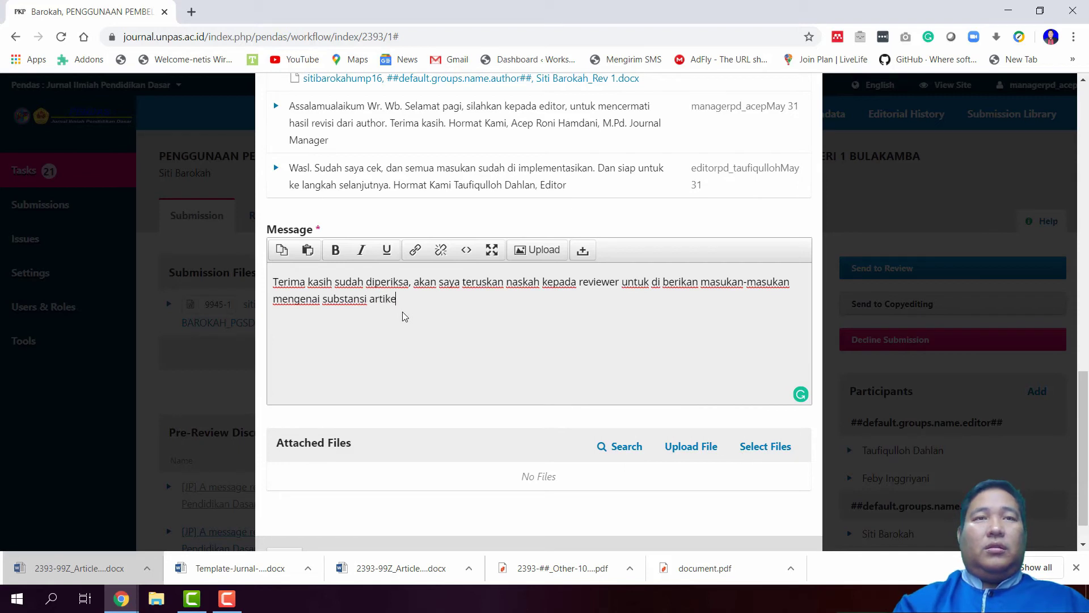
text(l sesuai )
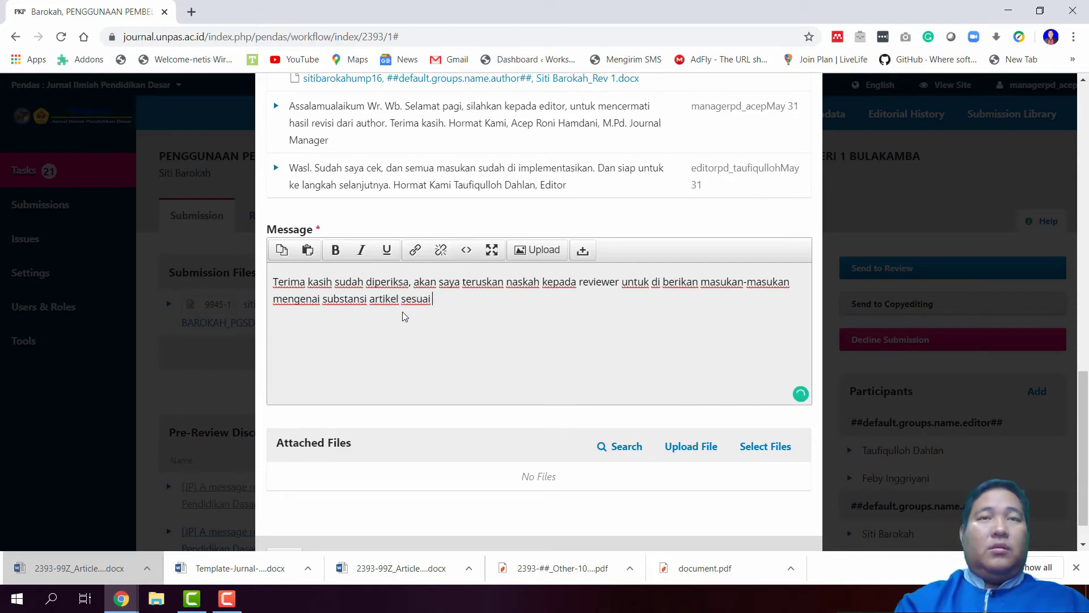
text(kebida)
key(BackSpace)
key(BackSpace)
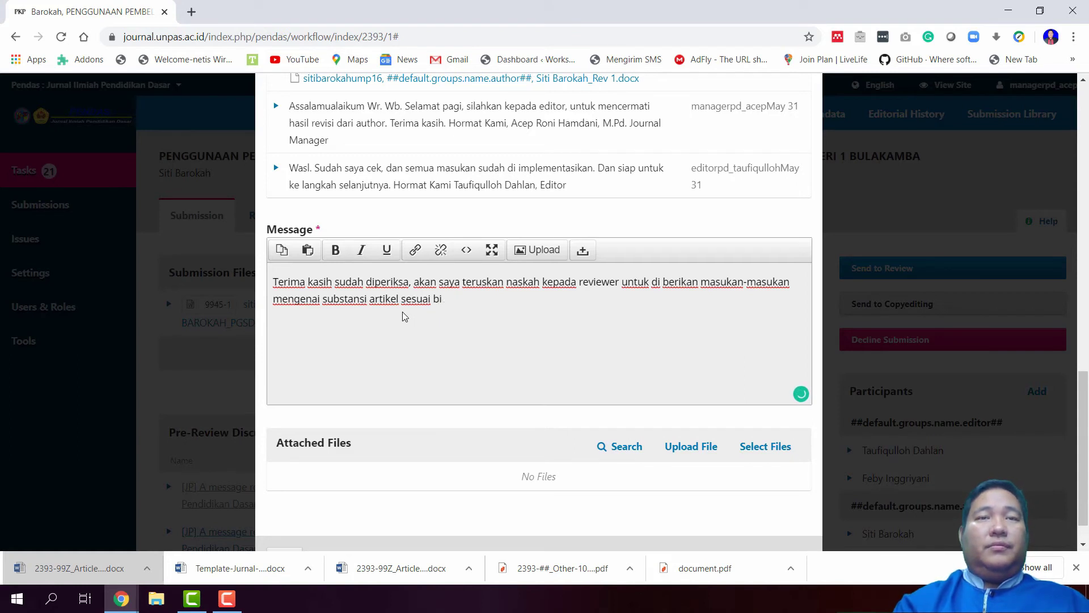
text(dang kei)
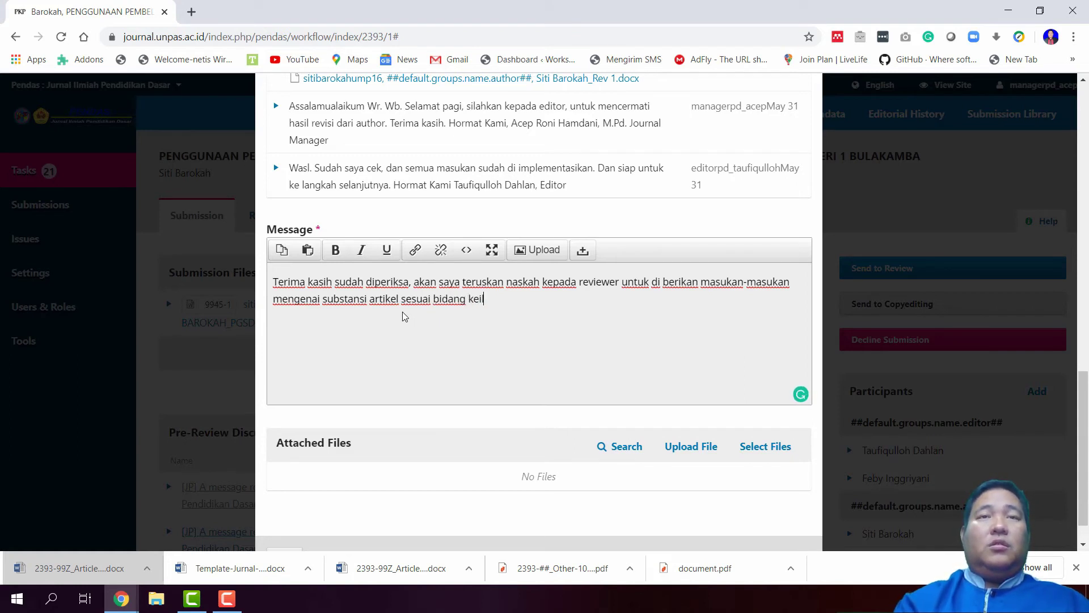
text(lmuan, ma)
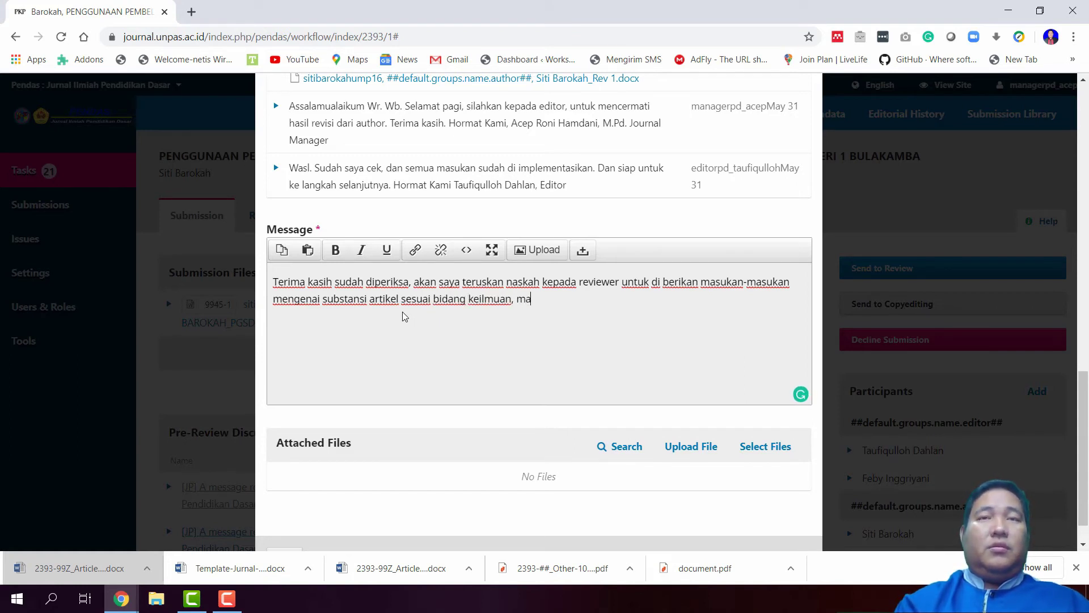
key(BackSpace)
key(BackSpace)
key(BackSpace)
key(BackSpace)
key(BackSpace)
key(BackSpace)
key(BackSpace)
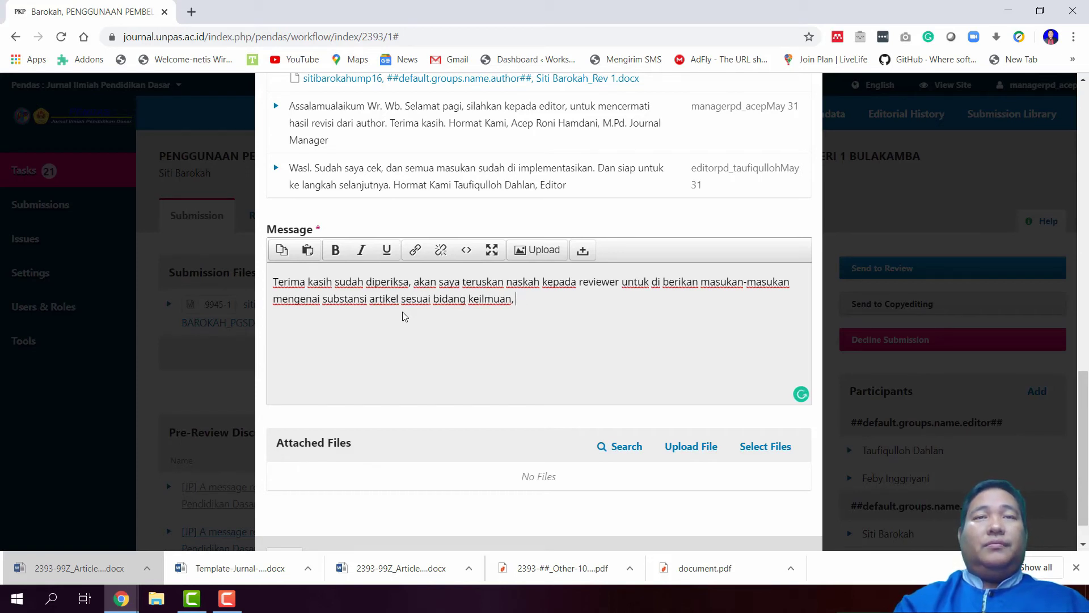
text(masing-)
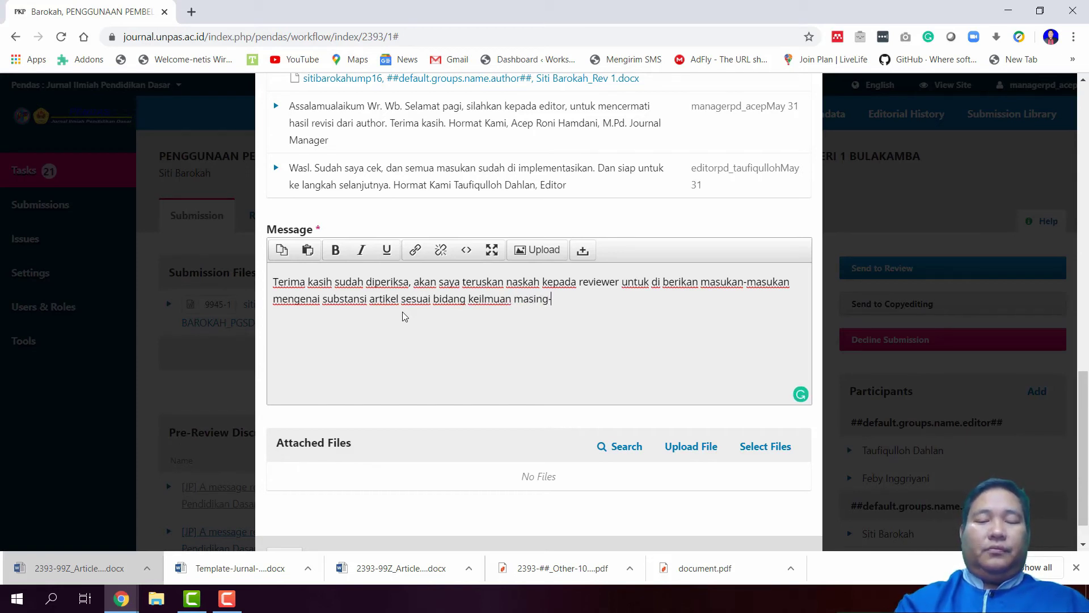
text(masing. )
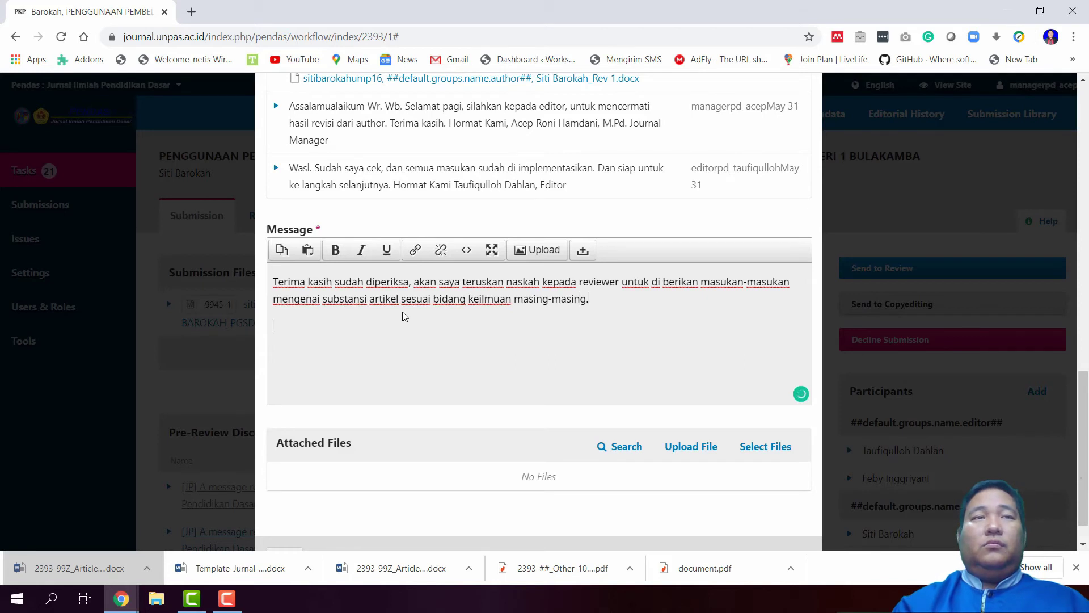
text(Hormat )
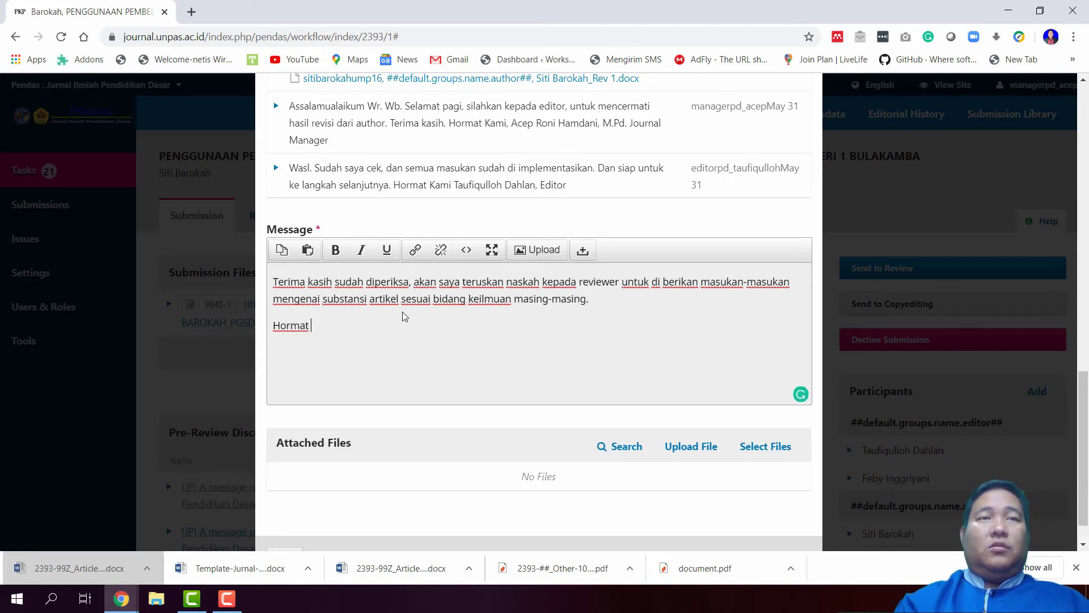
text(kami)
Sign the reply with the journal manager's name and 'Journal Manager', then select all the text
key(Return)
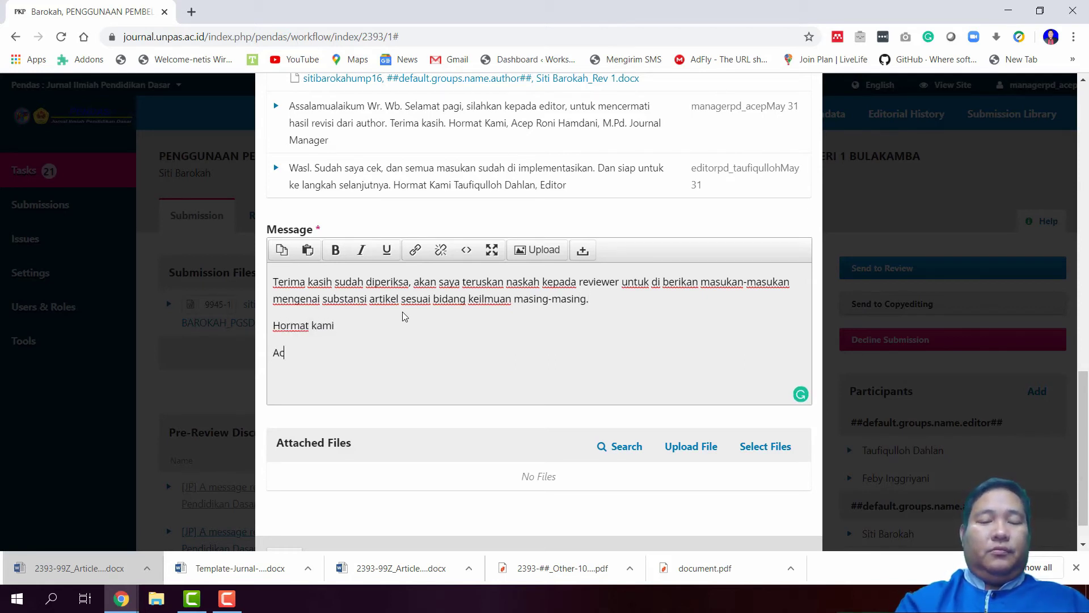
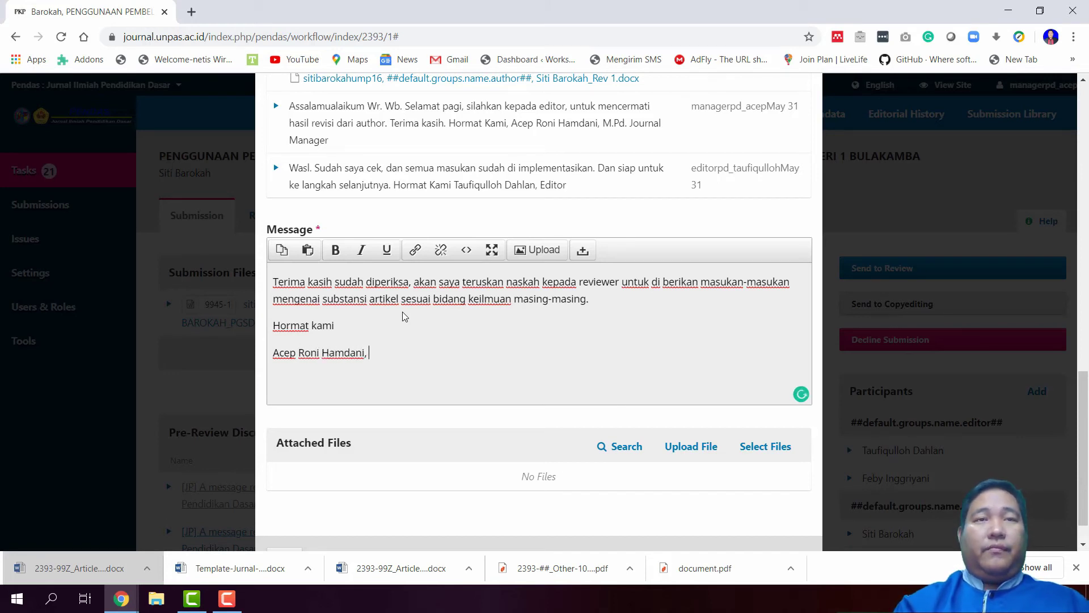
text(M.Pd.)
key(Return)
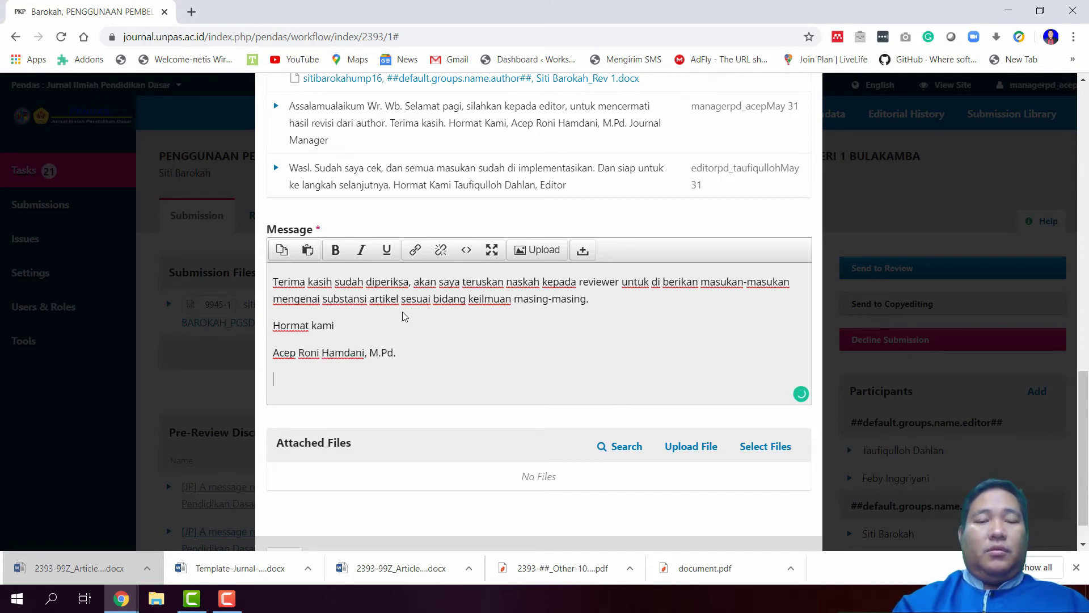
text(Journal m)
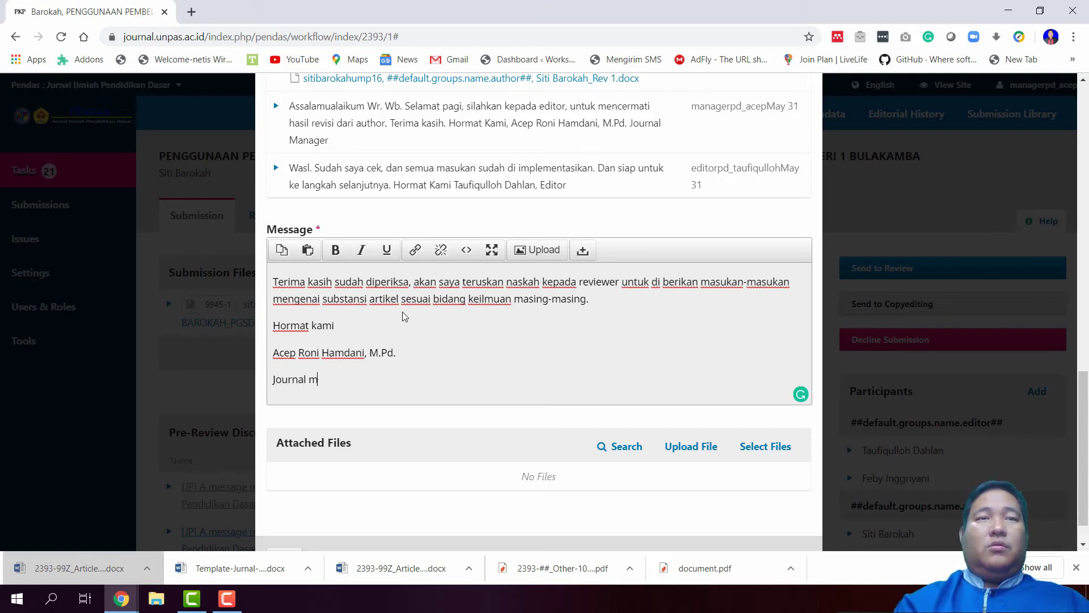
text(ana)
key(BackSpace)
key(BackSpace)
text(Manager)
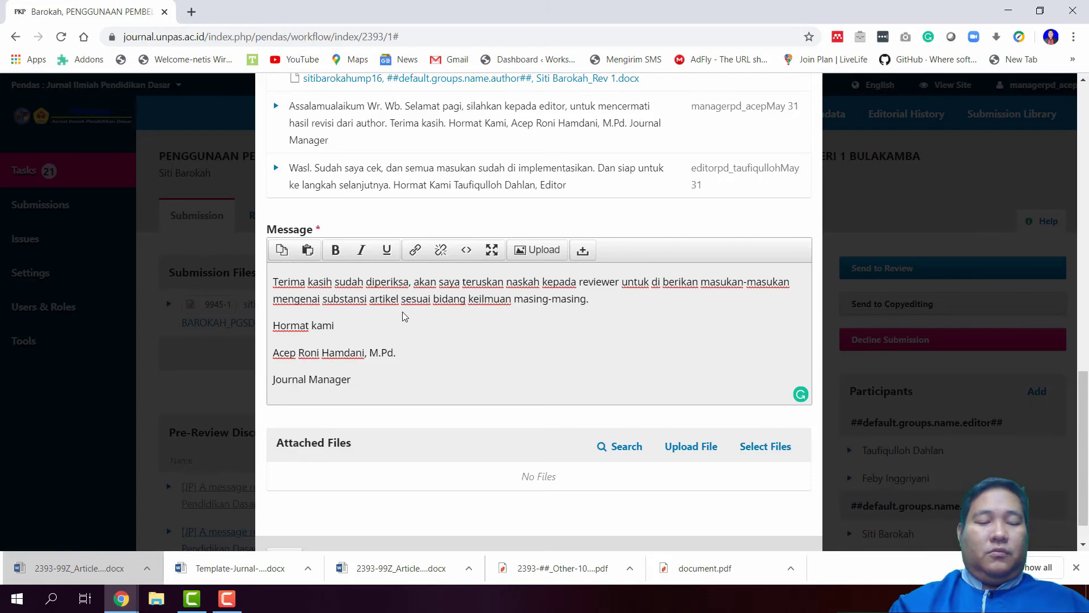
key(ctrl+a)
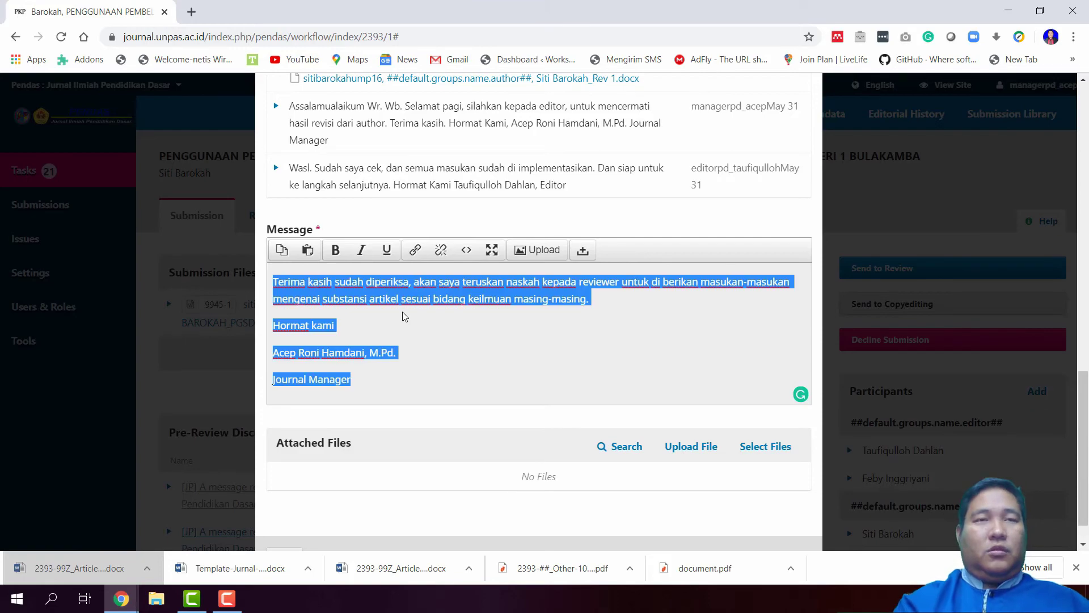
scroll(590, 369, down, 1)
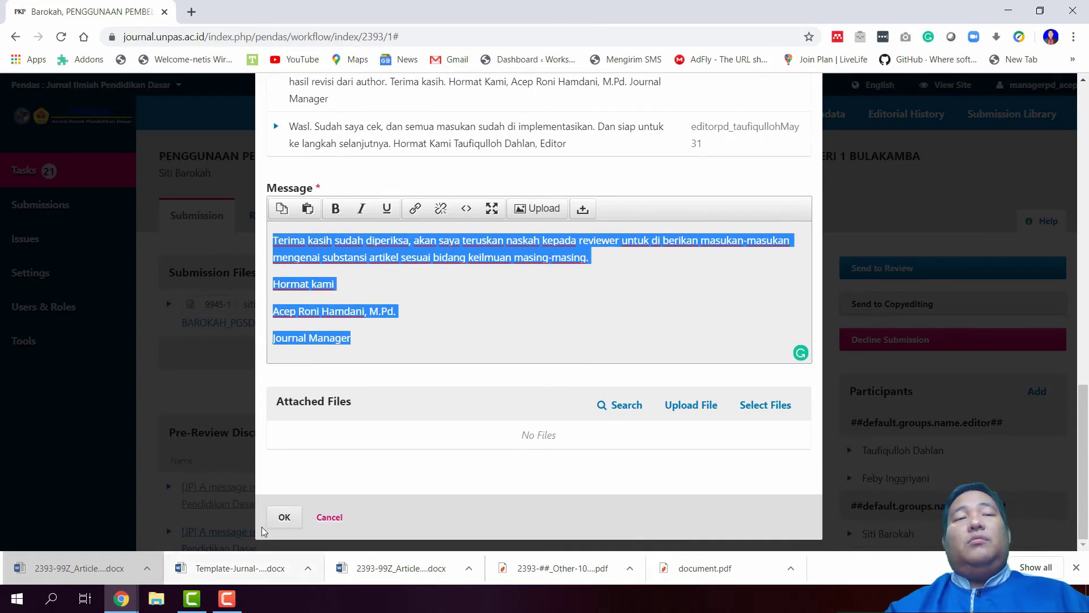
Post the journal manager's reply, check it in the first discussion's thread, and close the discussion
click(284, 516)
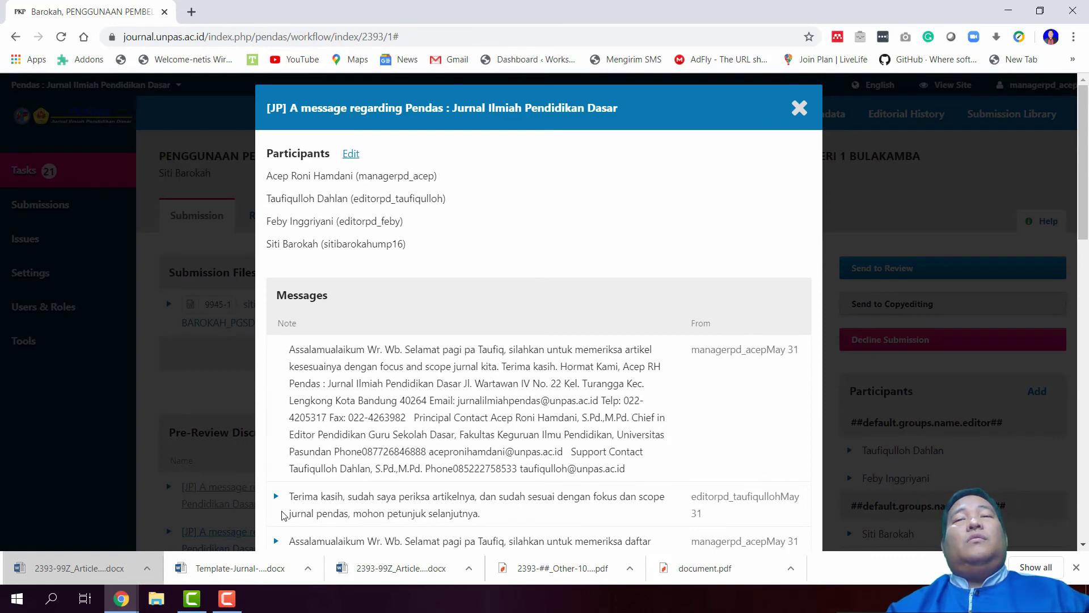
scroll(287, 497, down, 2)
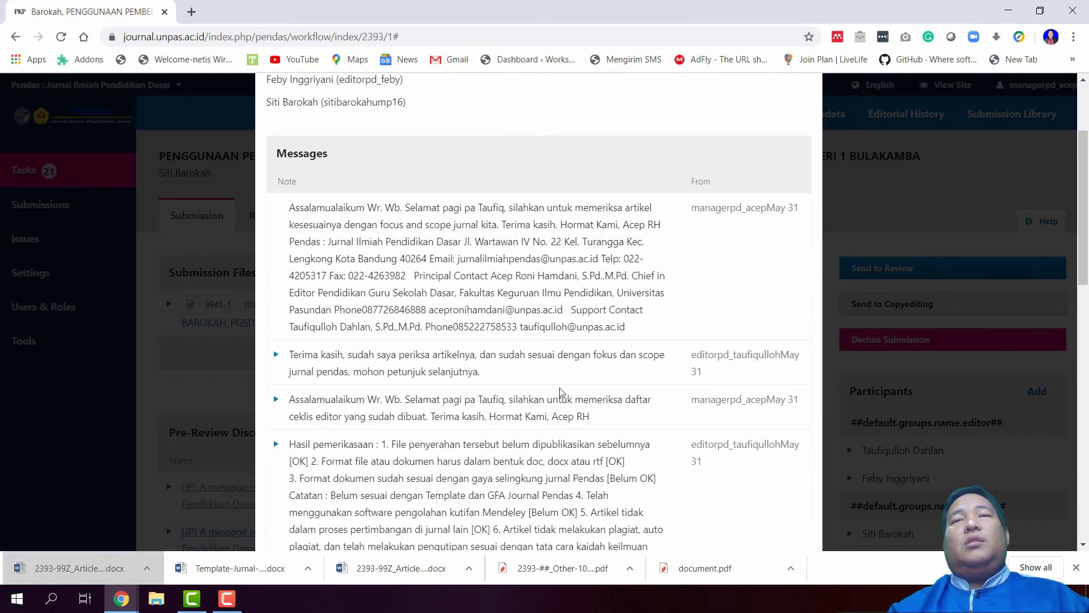
scroll(560, 391, down, 10)
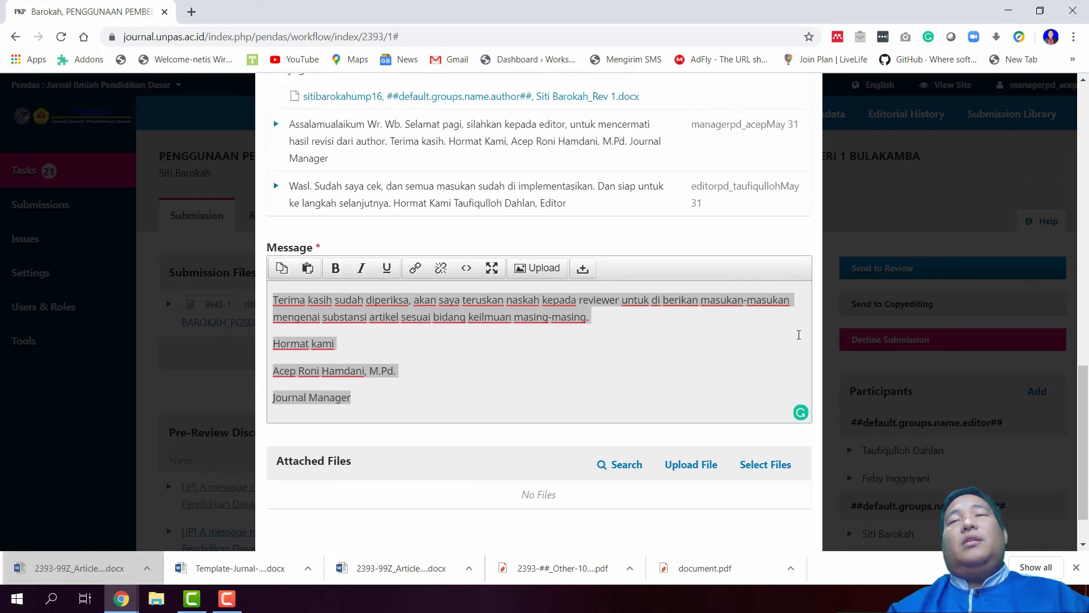
scroll(798, 335, up, 1)
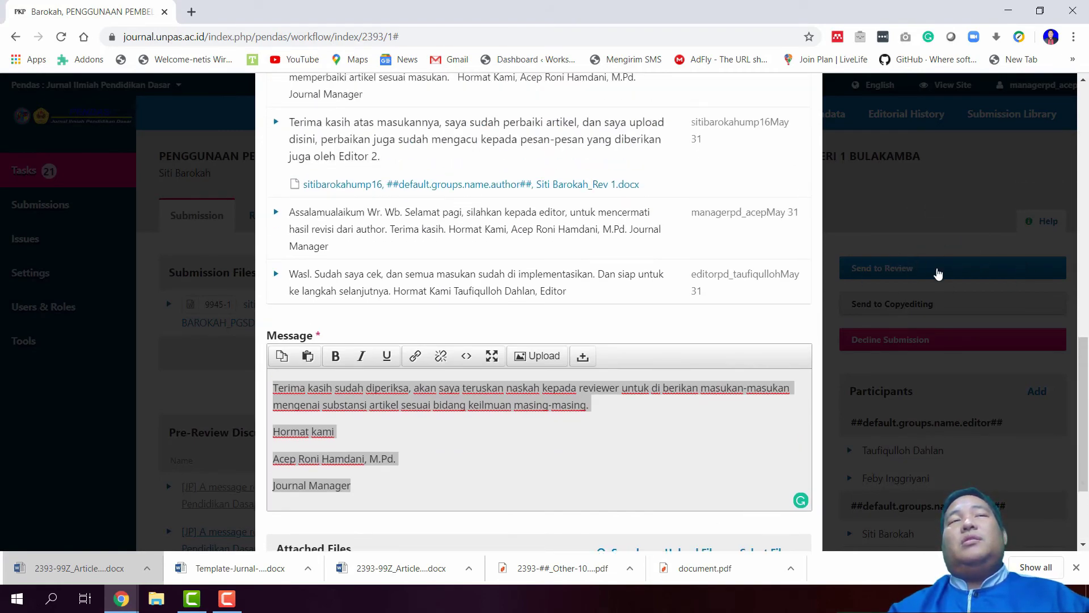
scroll(589, 339, up, 10)
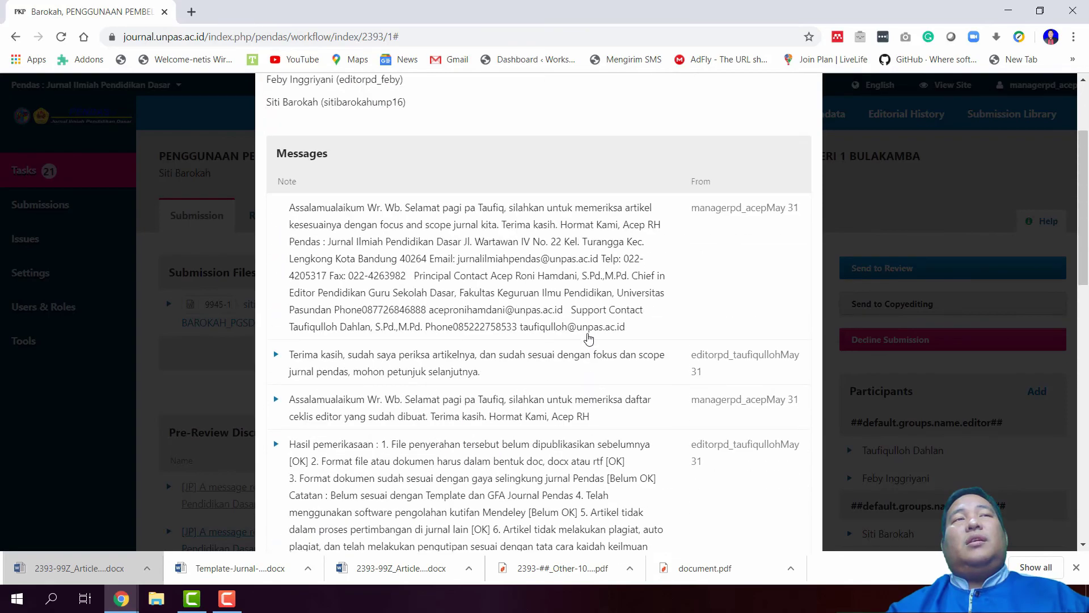
scroll(589, 339, up, 3)
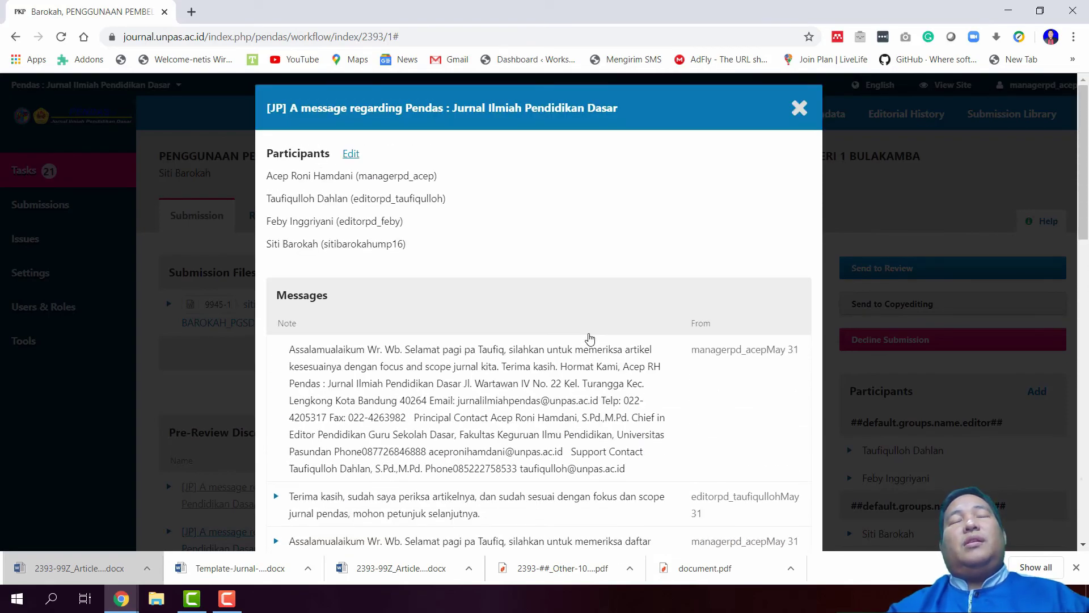
scroll(589, 338, down, 15)
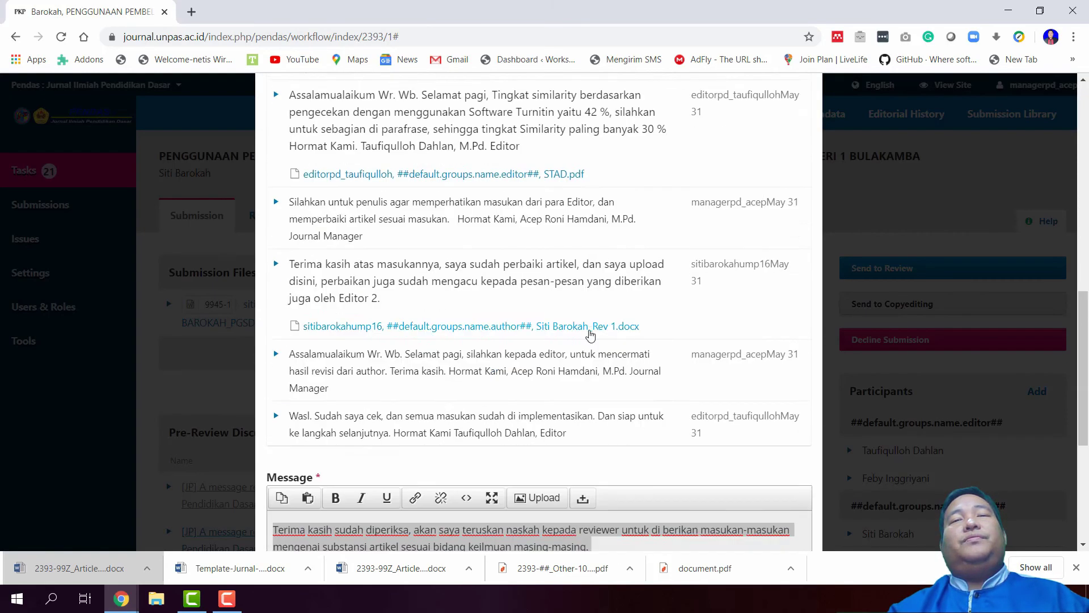
scroll(589, 327, up, 10)
scroll(589, 326, up, 7)
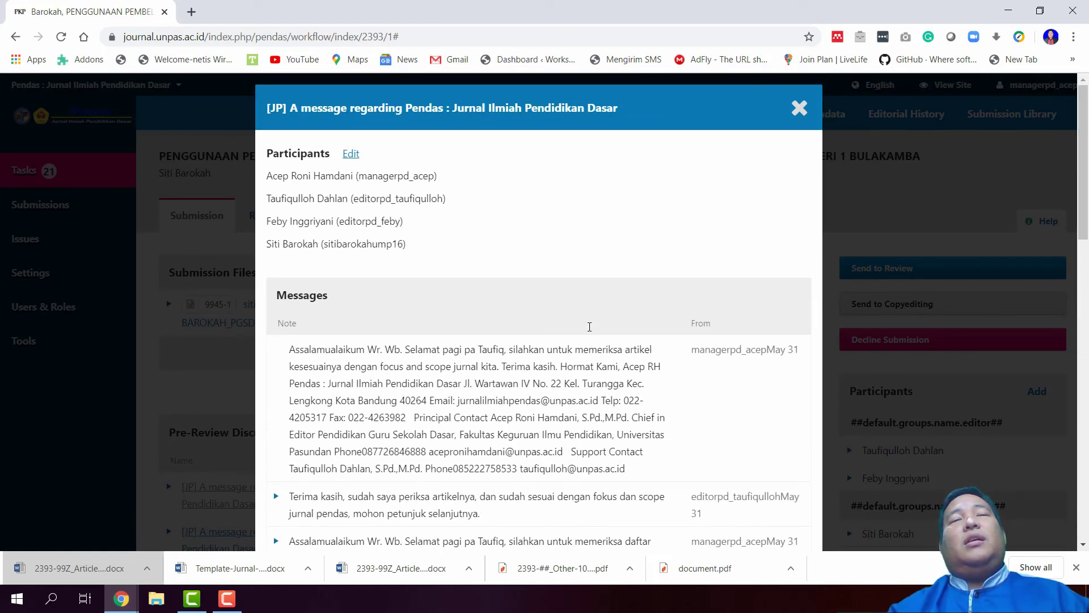
scroll(589, 326, down, 10)
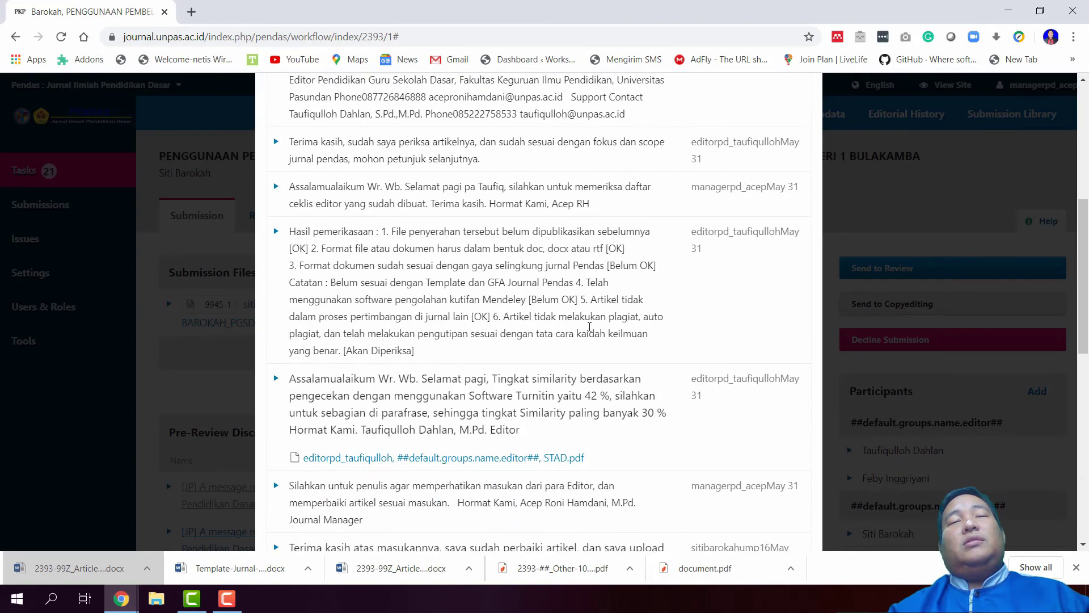
scroll(590, 326, down, 6)
scroll(589, 326, up, 8)
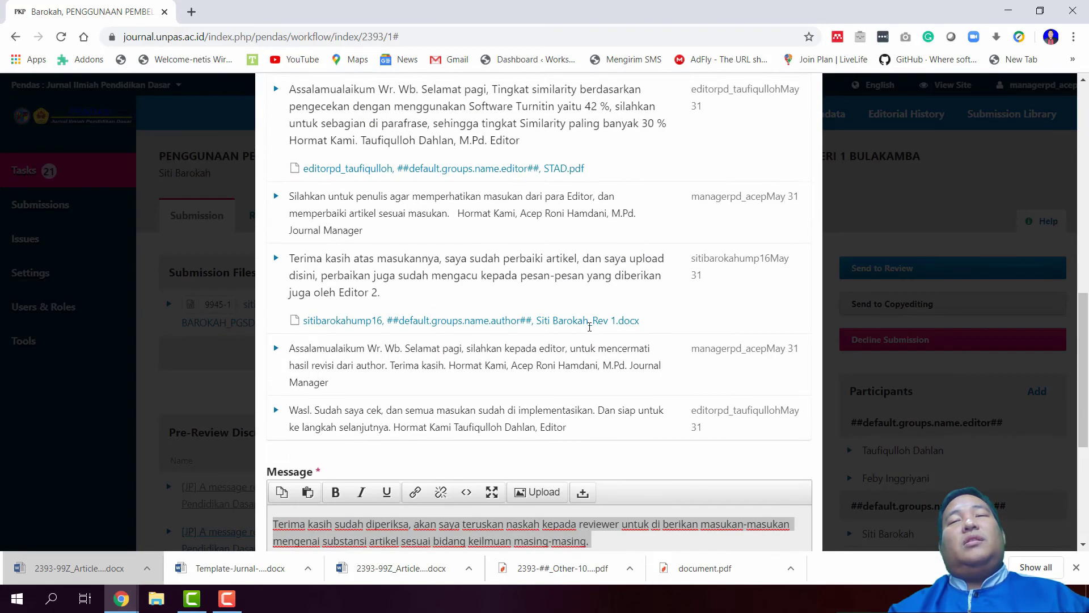
scroll(589, 327, up, 7)
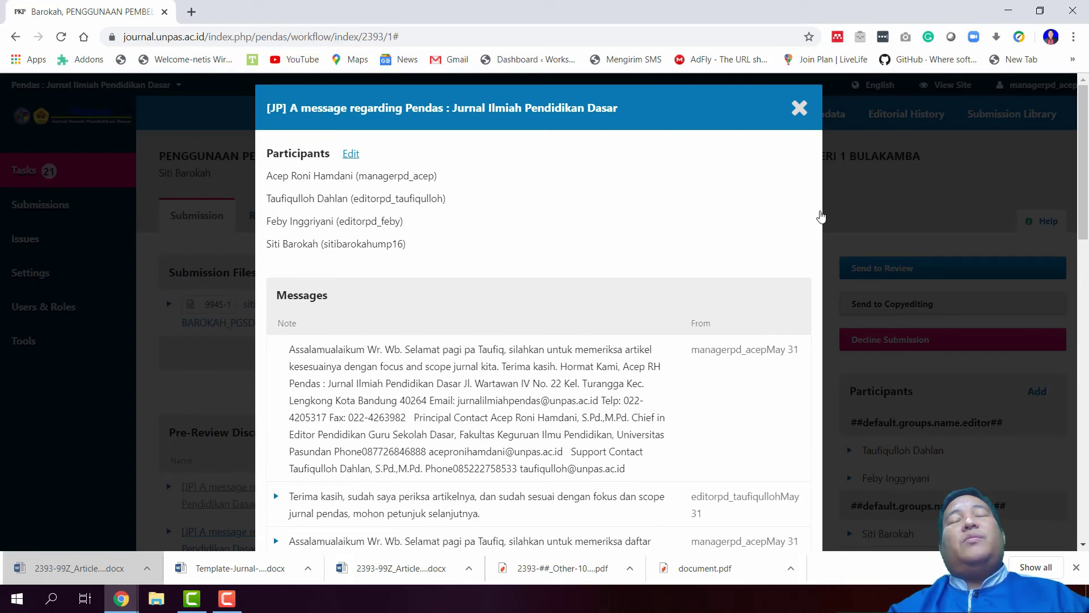
key(Escape)
scroll(438, 371, down, 3)
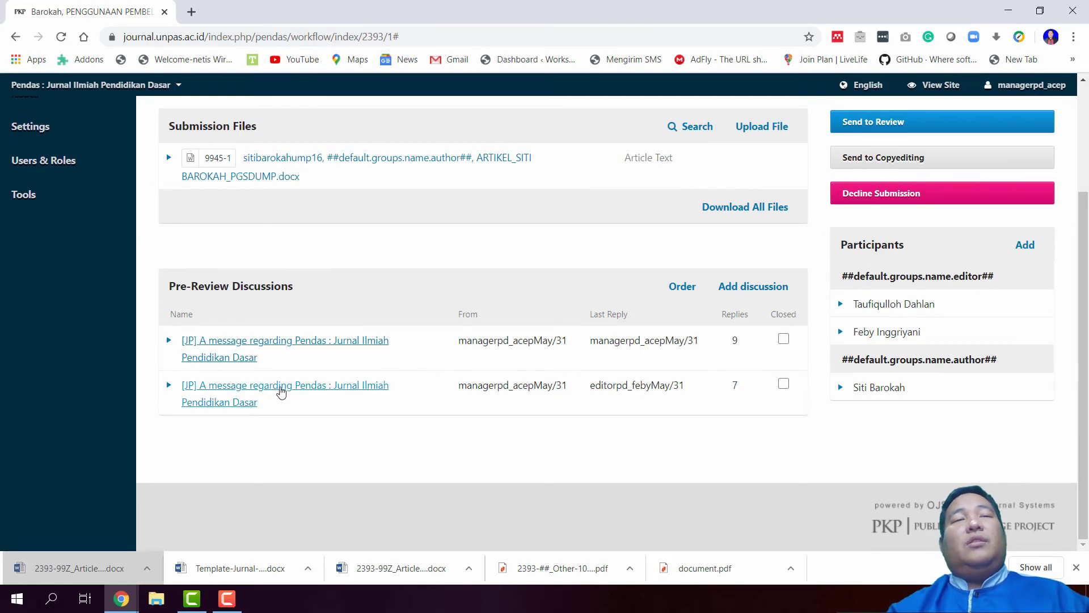
Paste the journal manager's reply into the second pre-review discussion, post it, and close it
click(281, 390)
scroll(756, 461, down, 7)
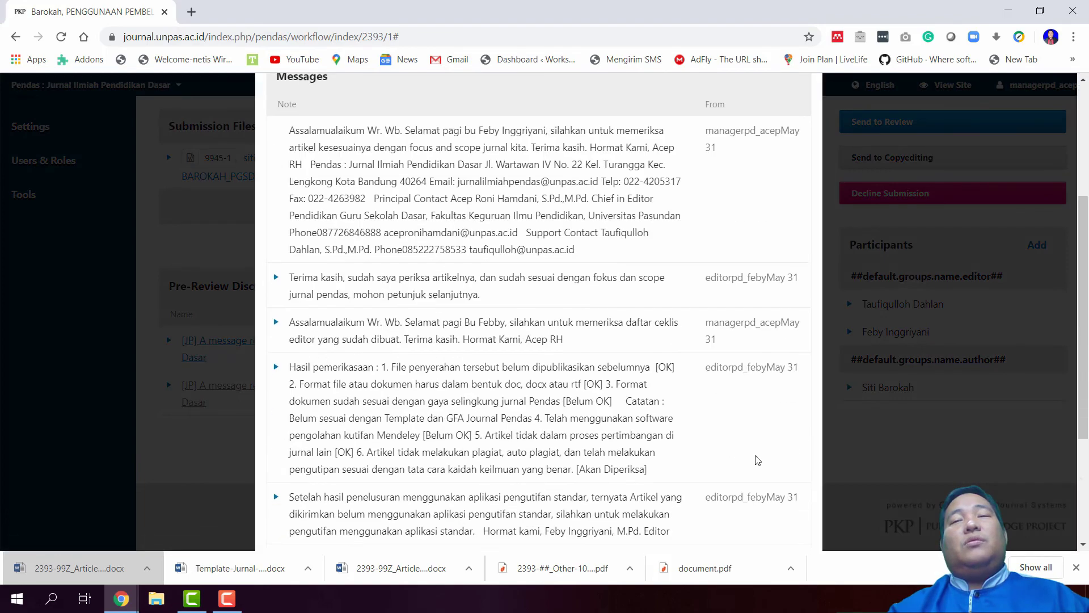
click(738, 516)
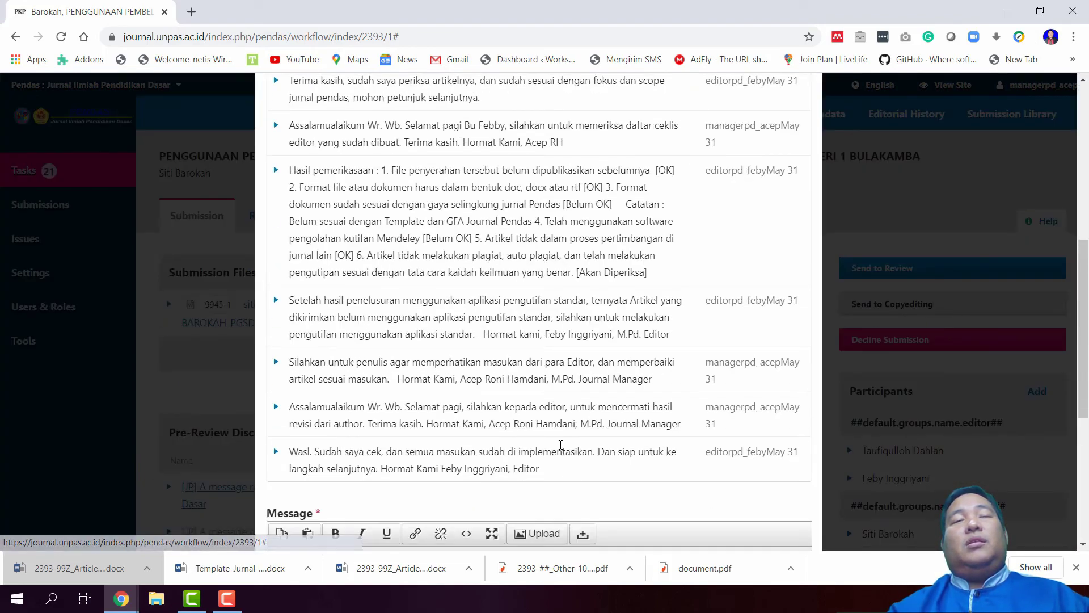
scroll(538, 444, down, 3)
click(415, 406)
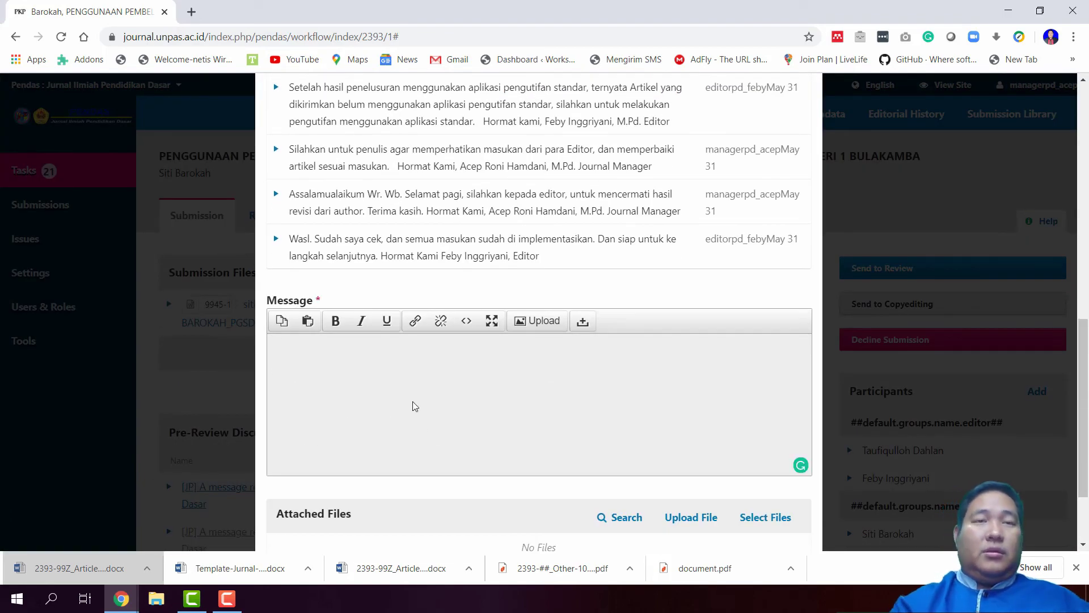
scroll(415, 406, down, 2)
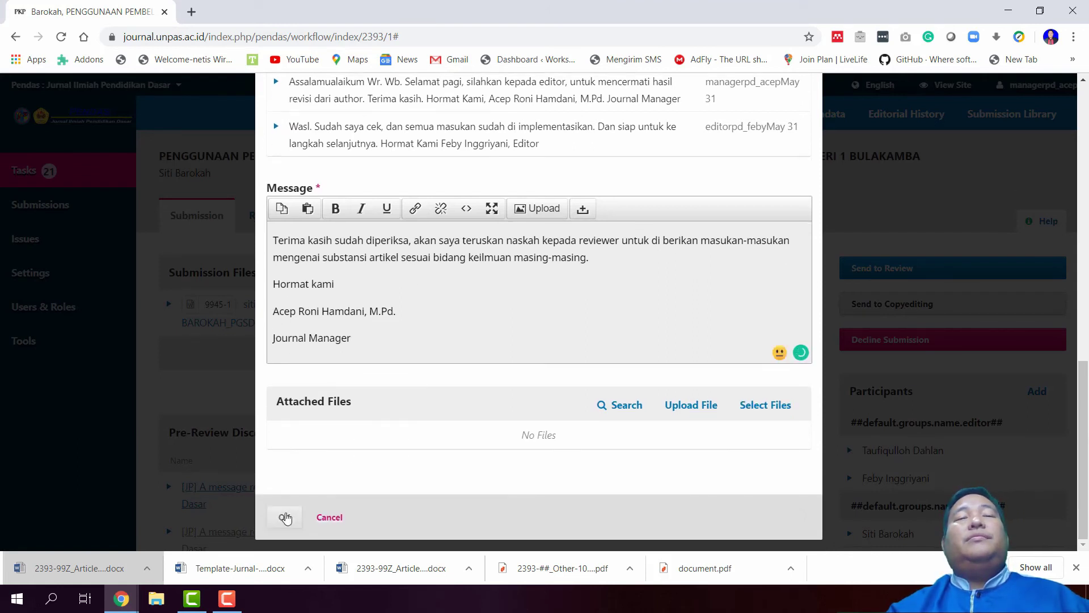
click(286, 518)
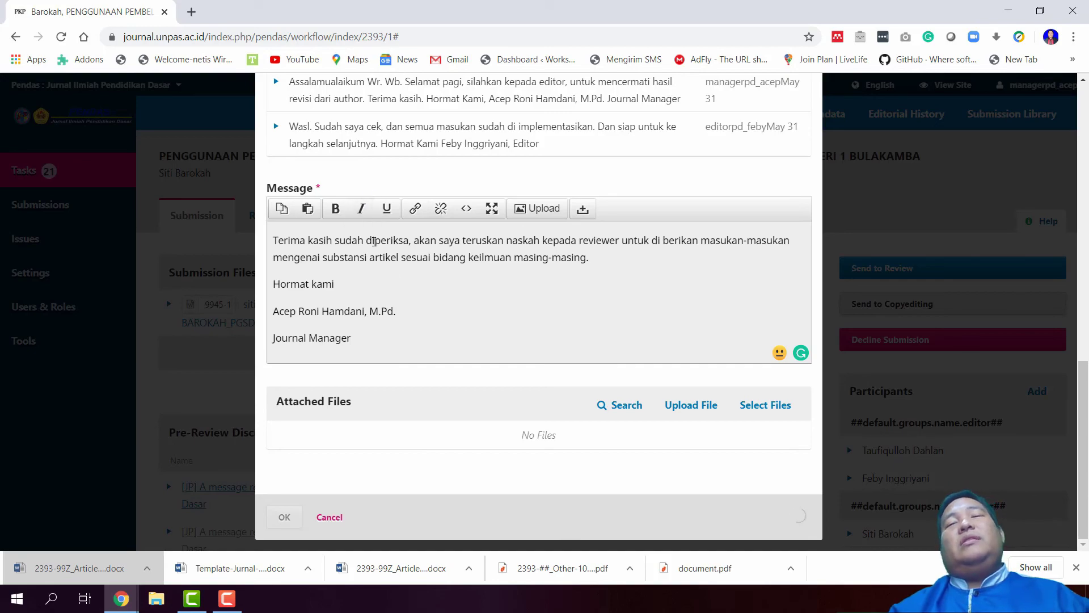
scroll(404, 284, up, 1)
scroll(404, 284, up, 10)
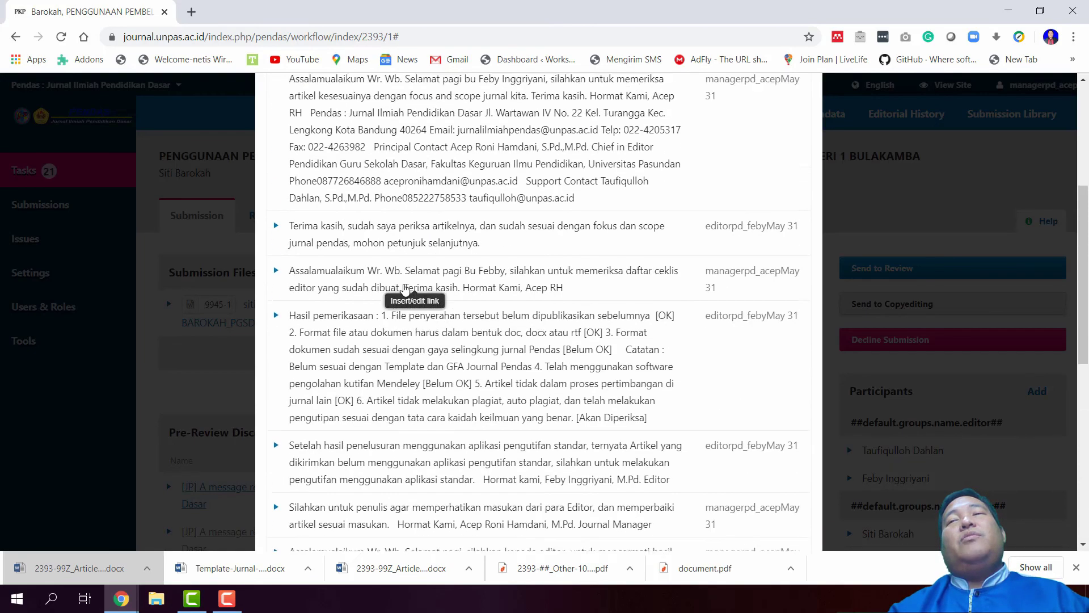
scroll(404, 288, up, 1)
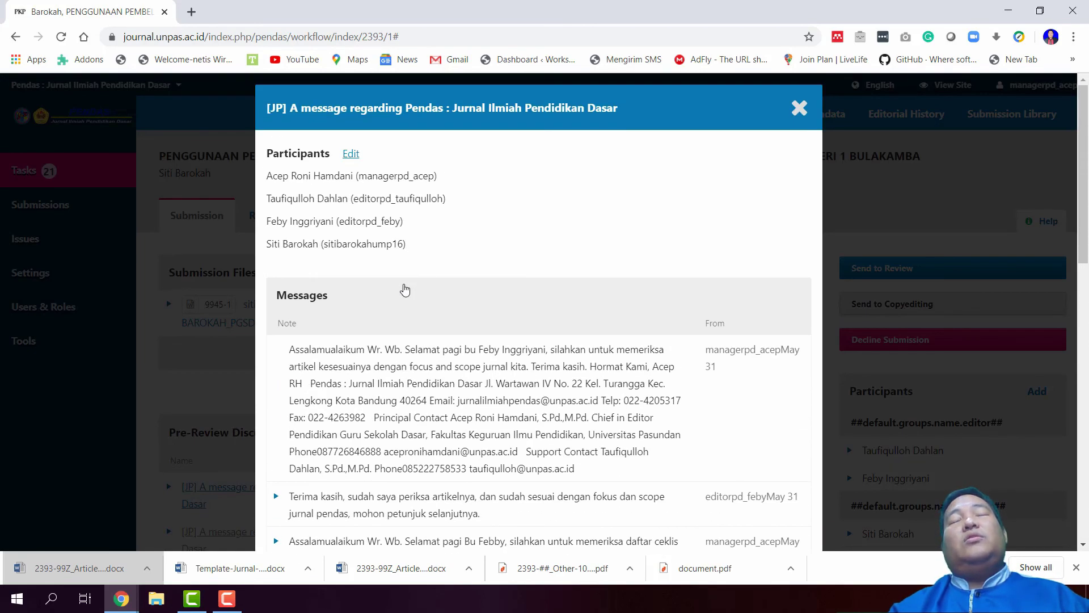
key(Escape)
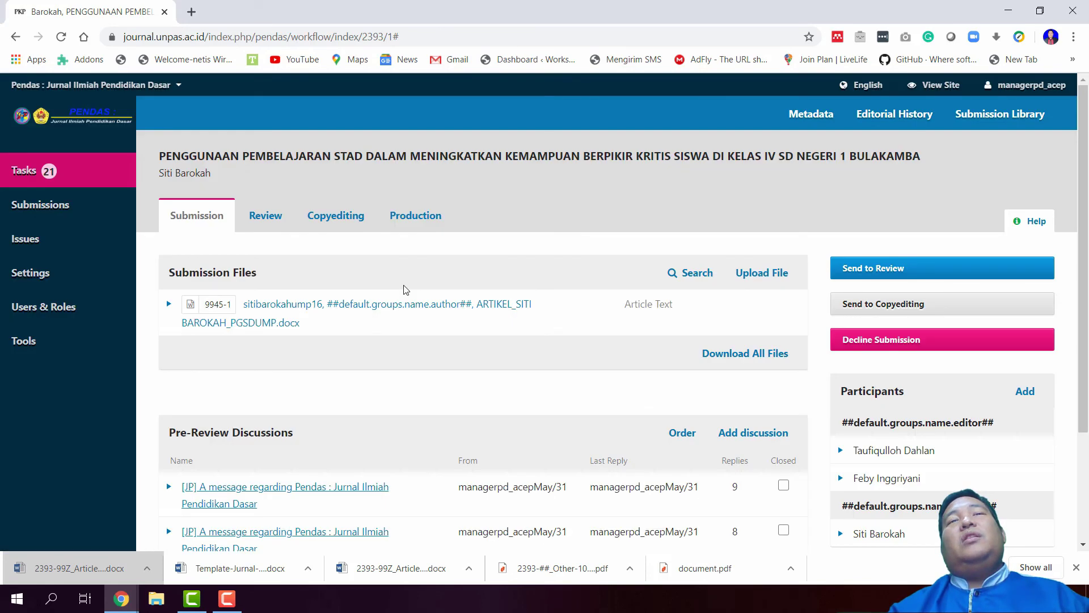
scroll(406, 289, down, 3)
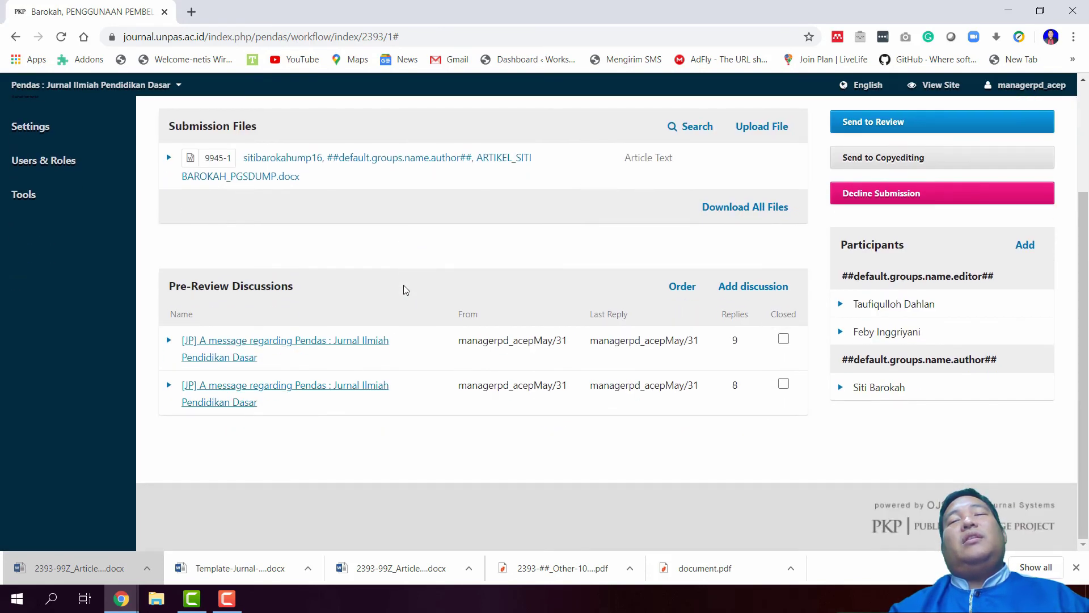
scroll(404, 284, up, 3)
click(336, 217)
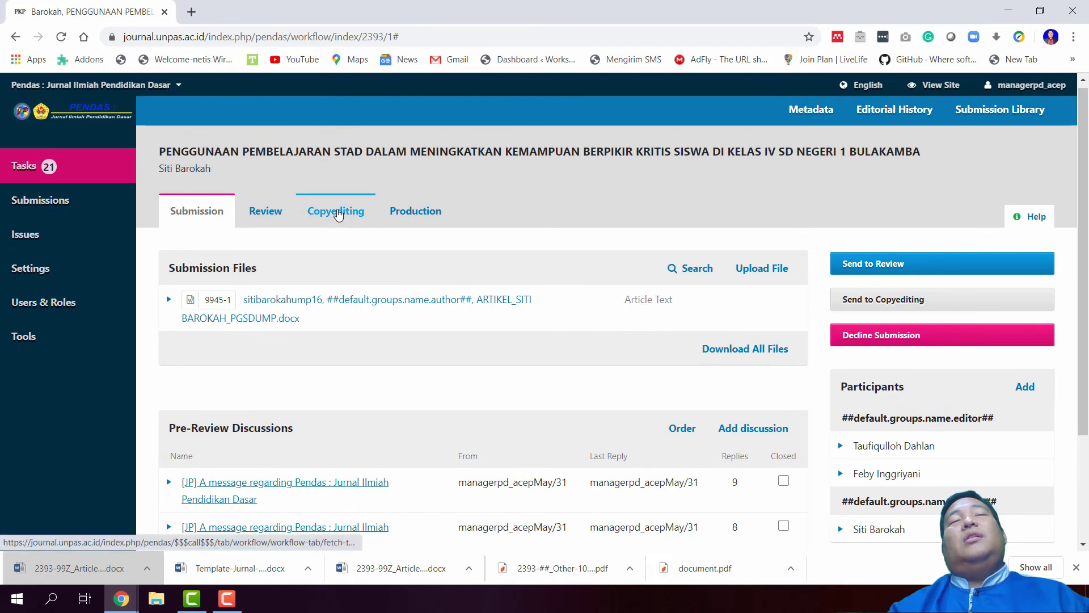
click(404, 221)
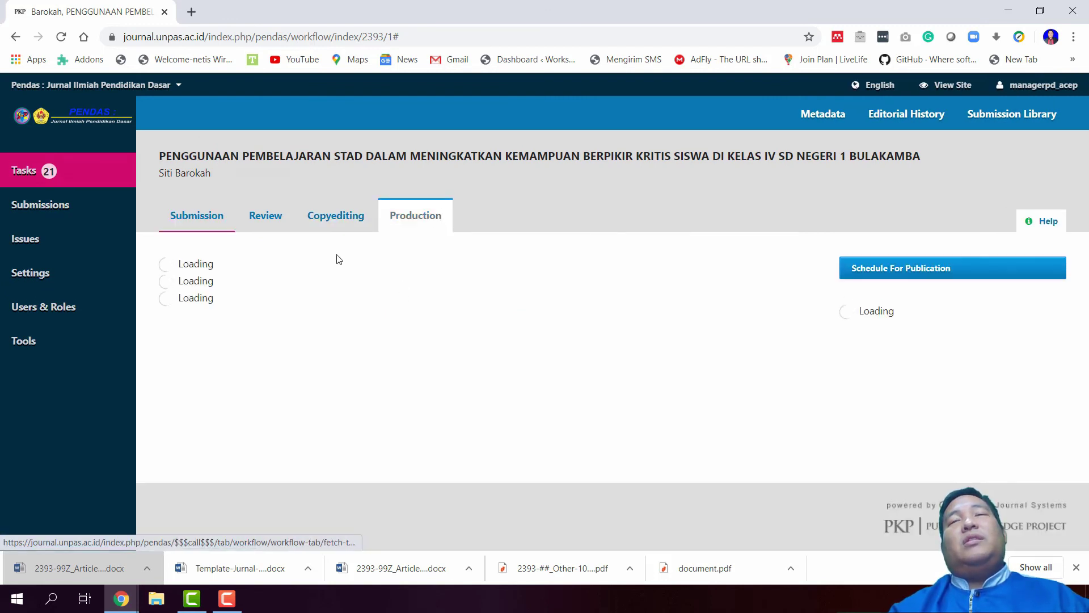
click(315, 221)
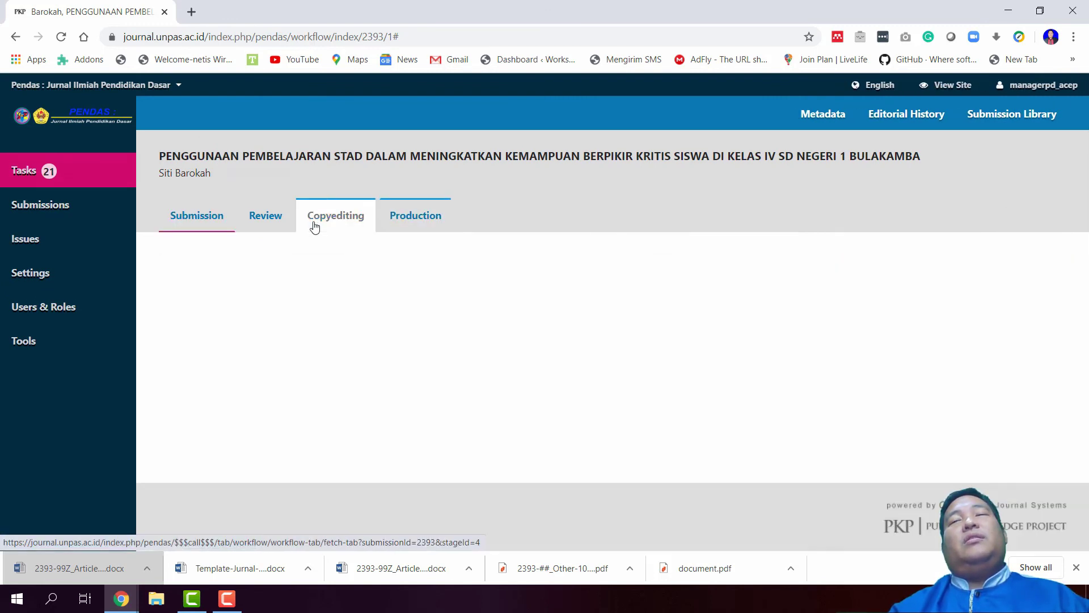
click(256, 224)
click(196, 220)
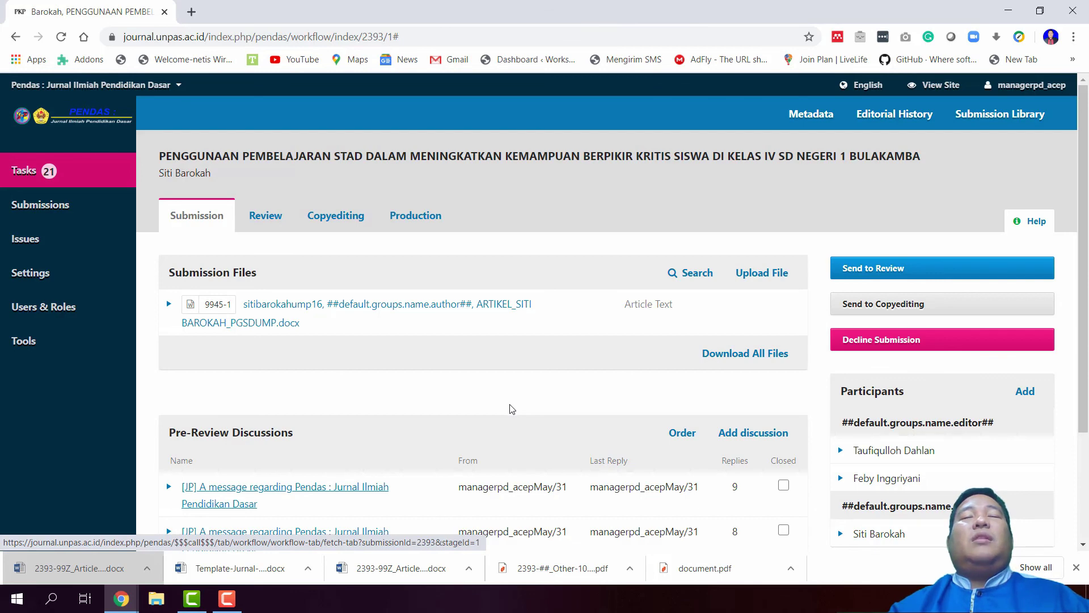
scroll(513, 409, down, 3)
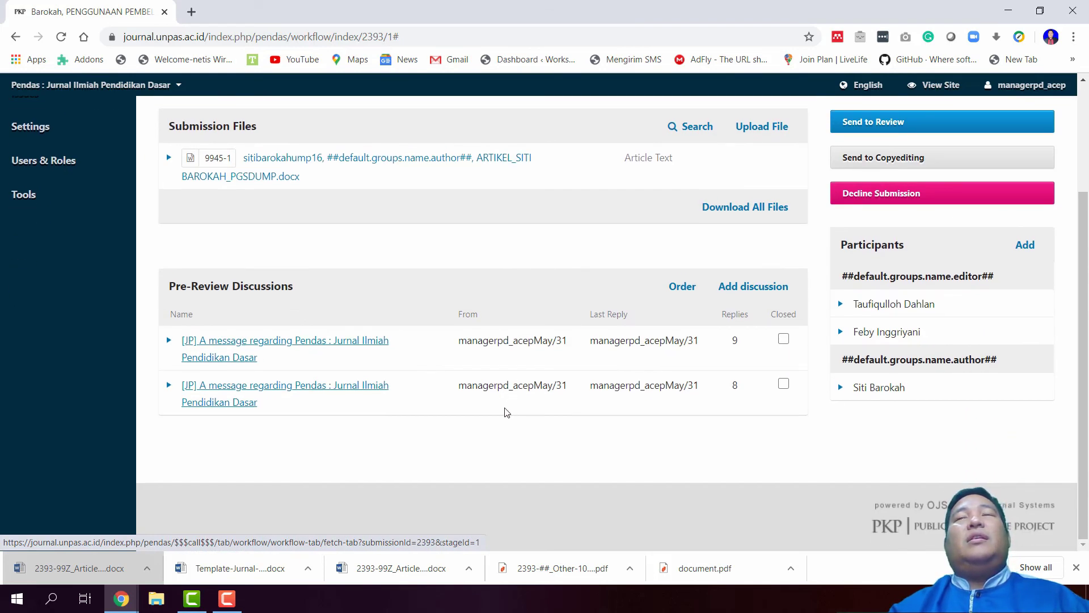